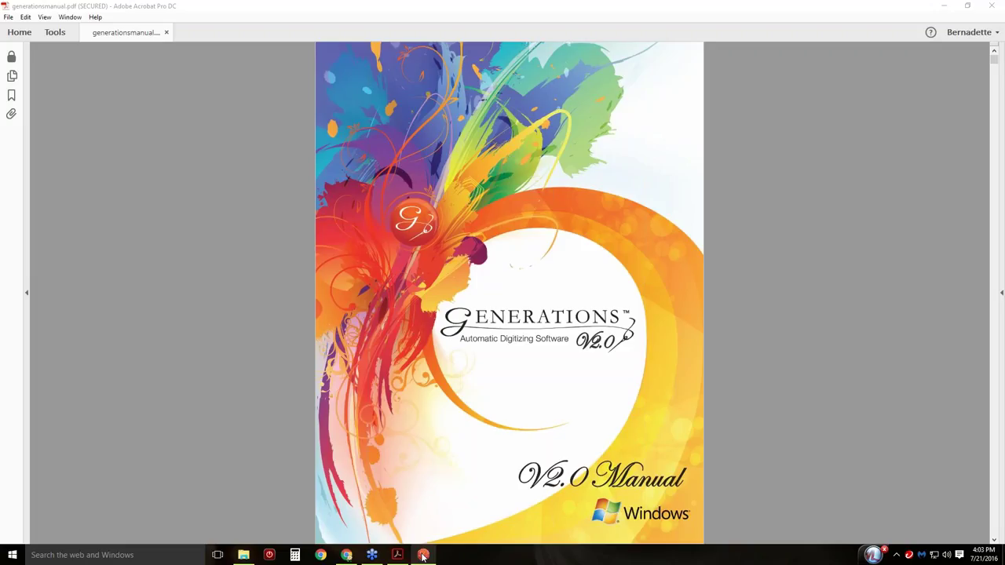
- Switch to Generations and open its PDF manual from the program's help
click(423, 555)
click(201, 18)
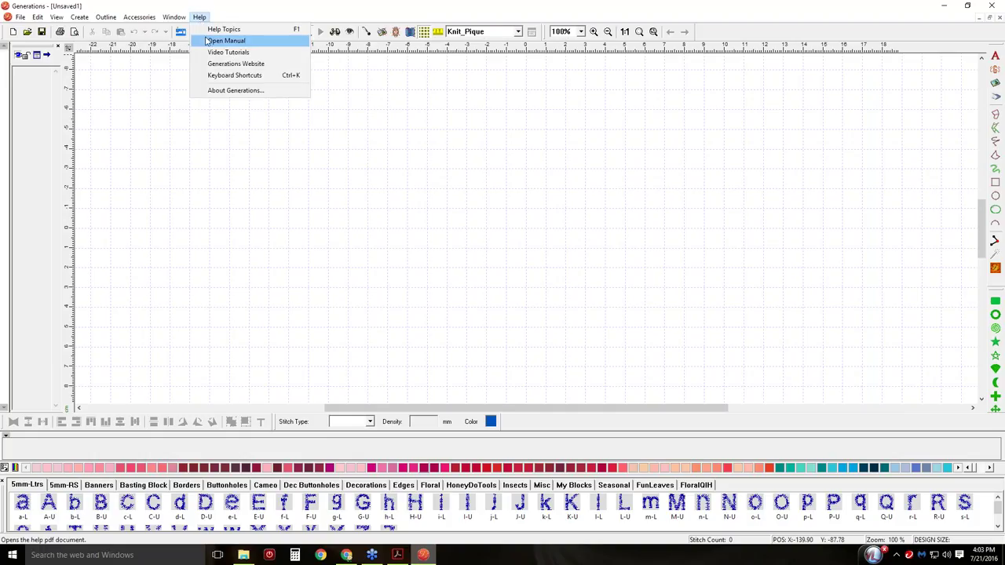
click(207, 40)
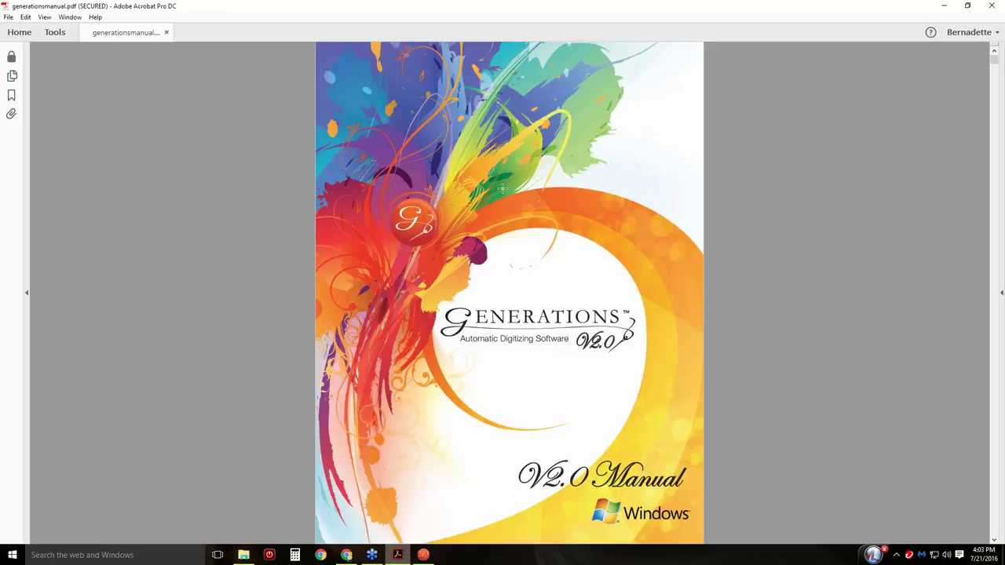
- Look over the manual's page thumbnails and chapter bookmarks, including the topics under Chapter 8: Modifying Designs
click(12, 76)
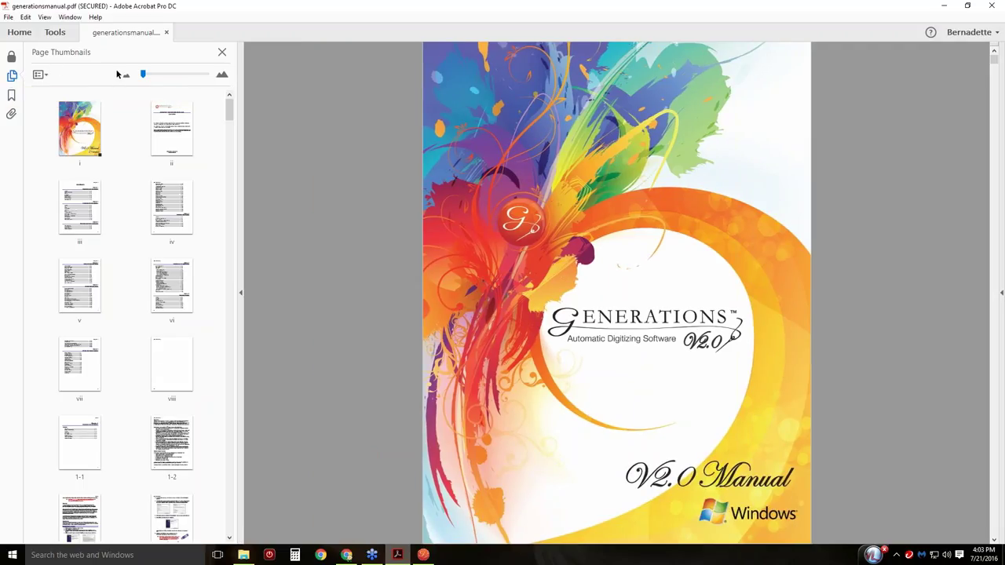
click(12, 77)
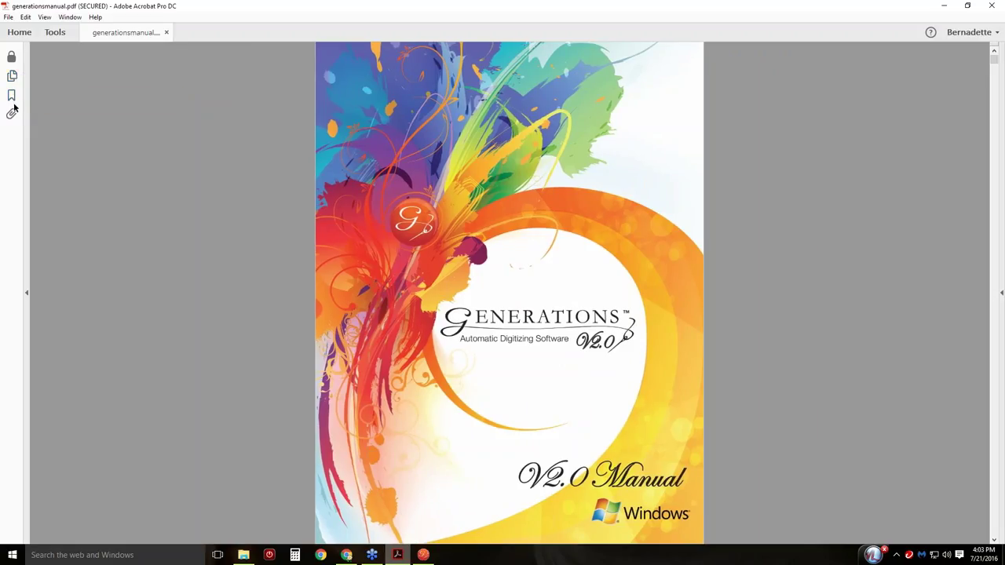
click(11, 96)
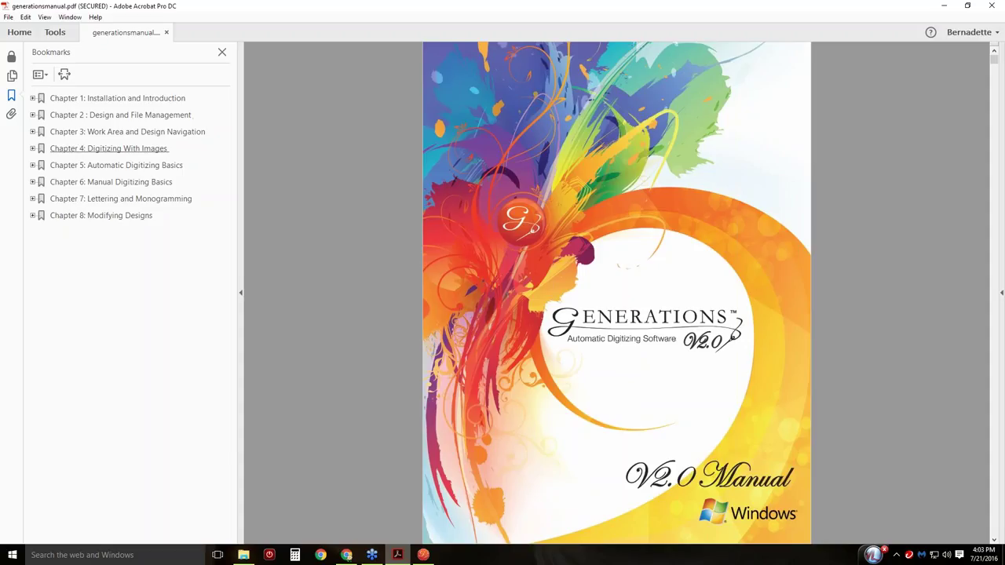
click(32, 216)
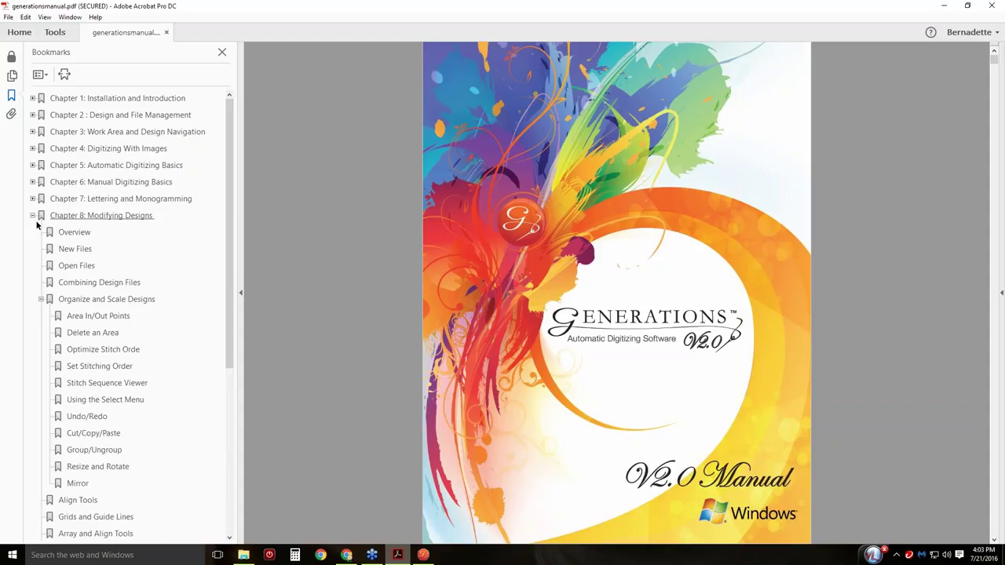
scroll(87, 259, down, 5)
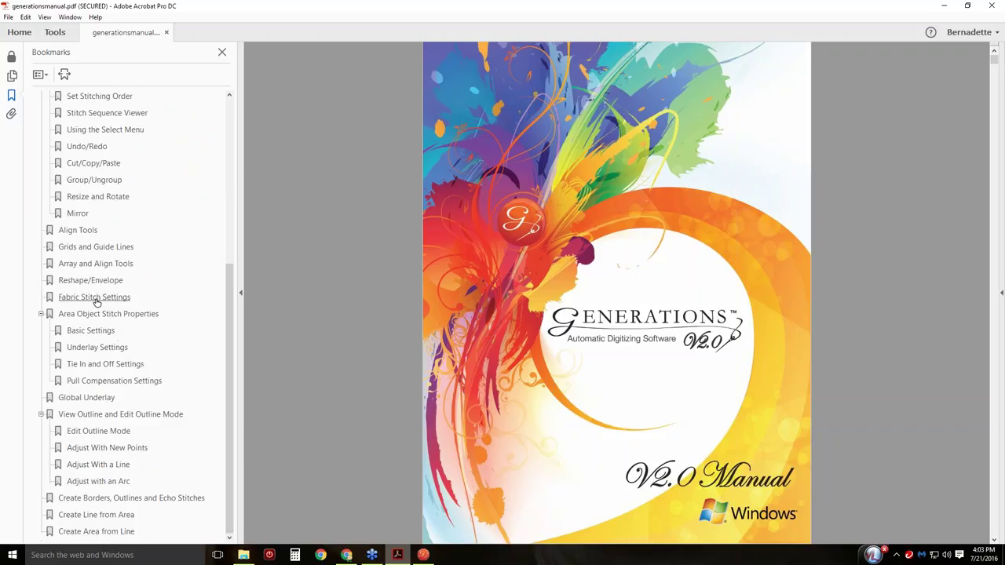
scroll(67, 227, up, 4)
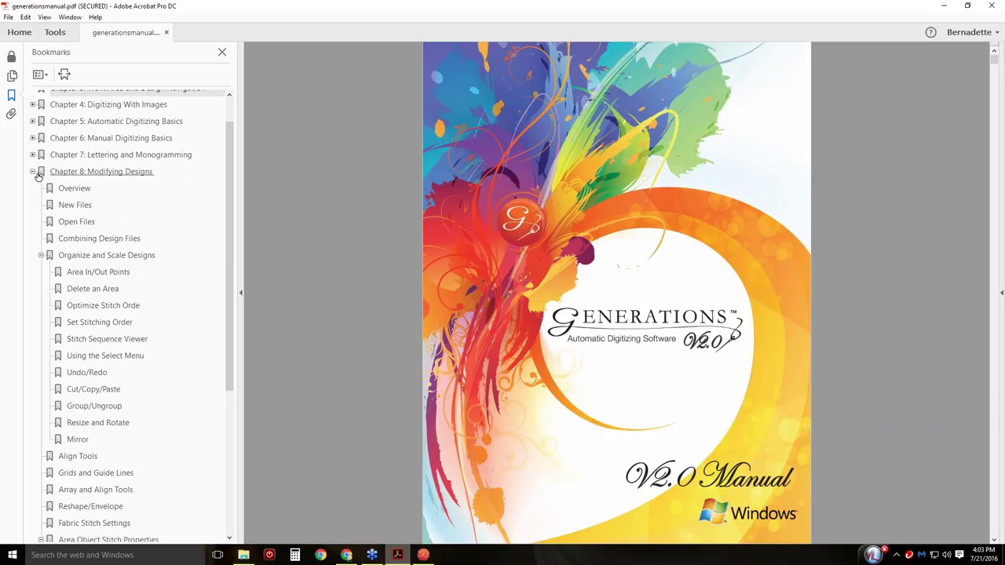
click(32, 172)
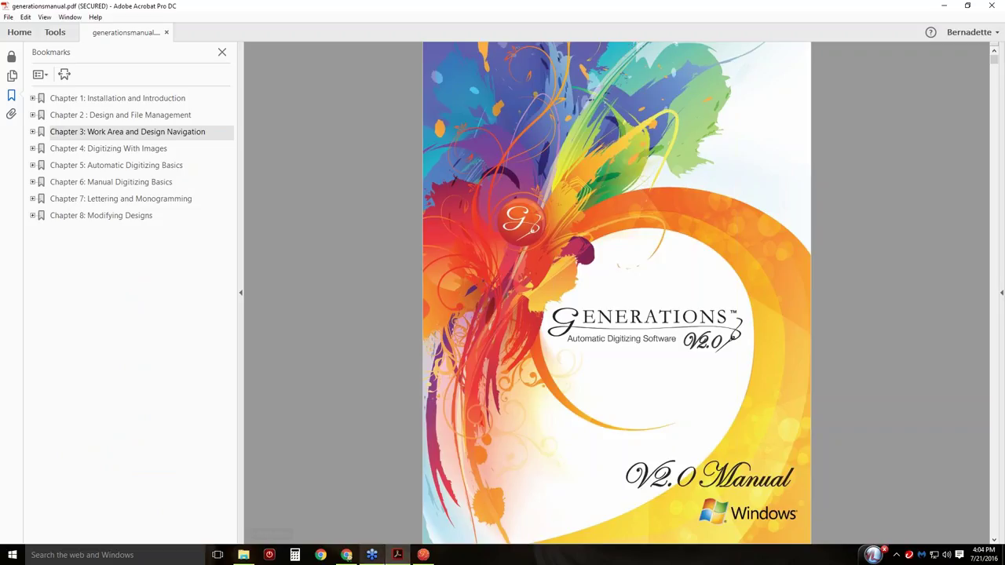
- Switch to the Generations website in Chrome and log in to the Members pages with the account username and password
click(344, 555)
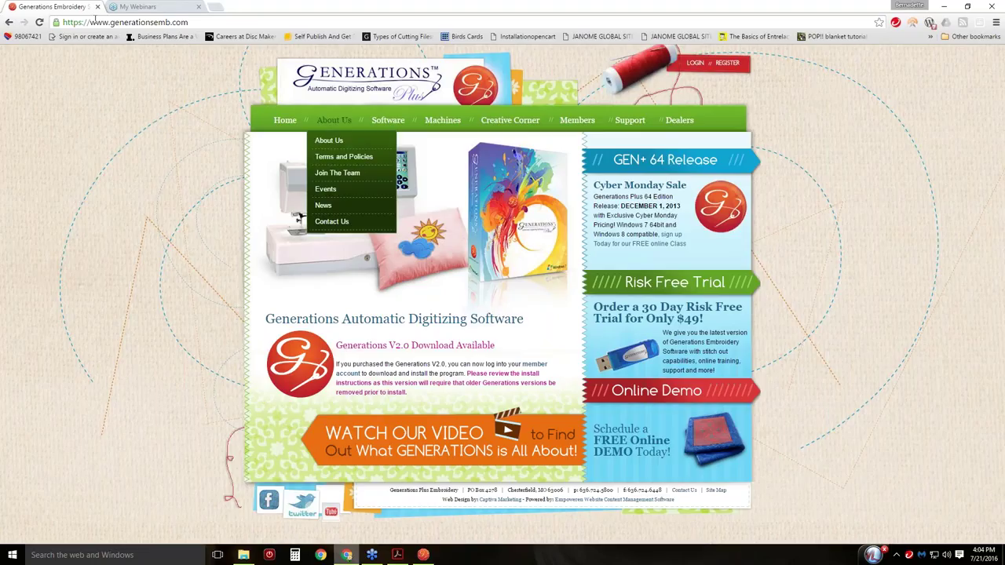
click(581, 121)
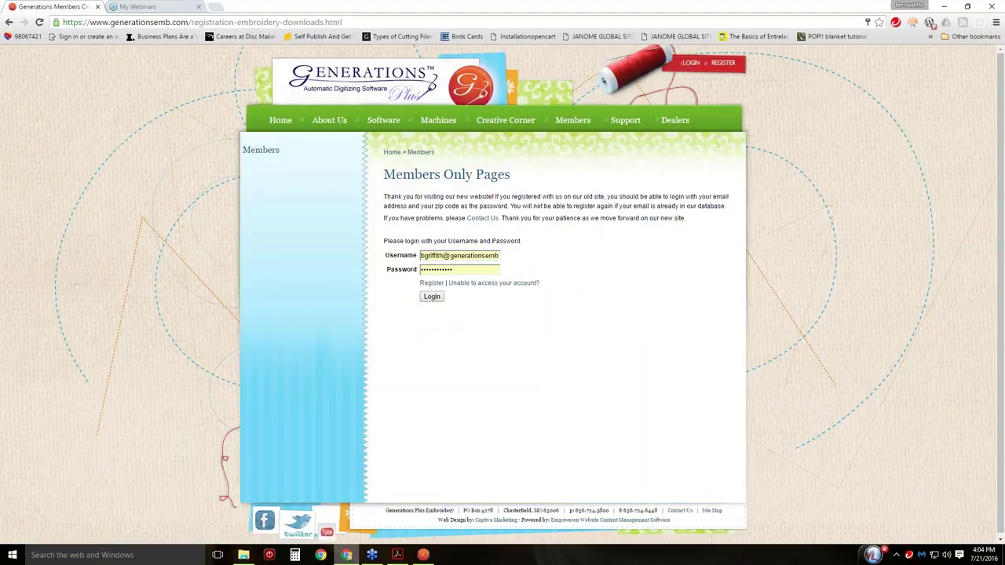
triple_click(358, 258)
click(422, 255)
drag(422, 256, 597, 266)
text(Ge)
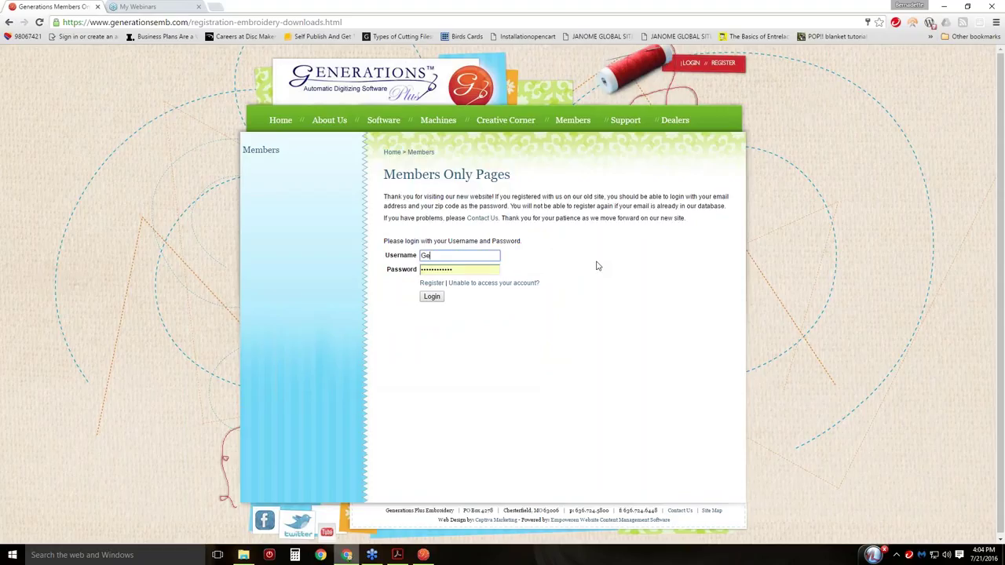
text(nsBernie)
key(Tab)
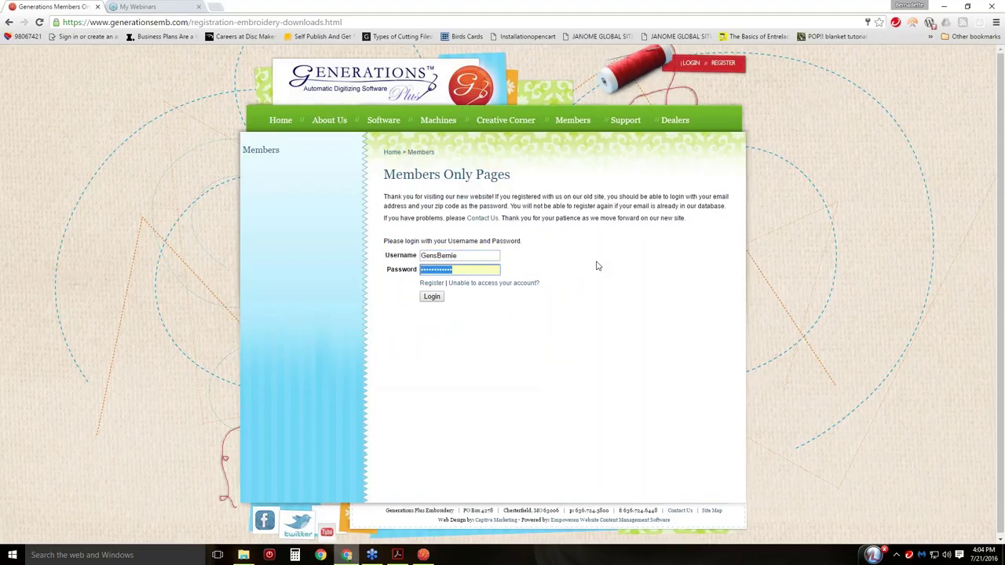
text(••••)
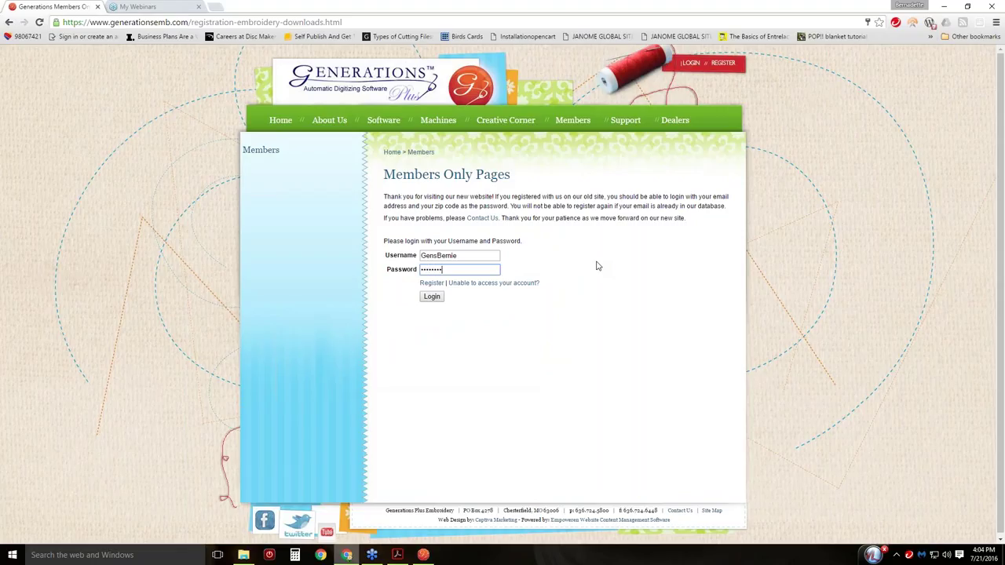
key(Return)
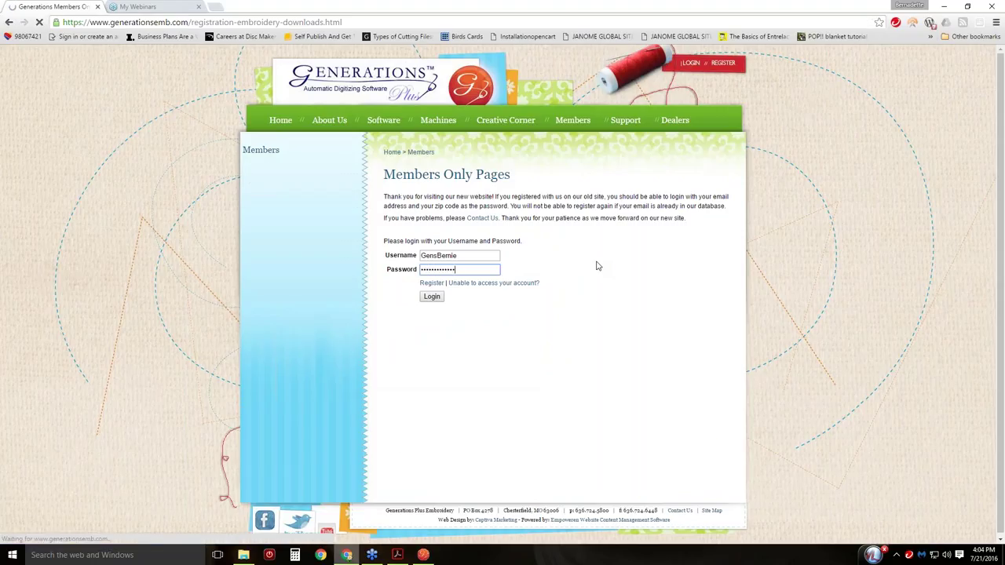
- Download the new V2.0 manual installer from the Generations V2.0 Downloads page for software owners
mouse_move(292, 251)
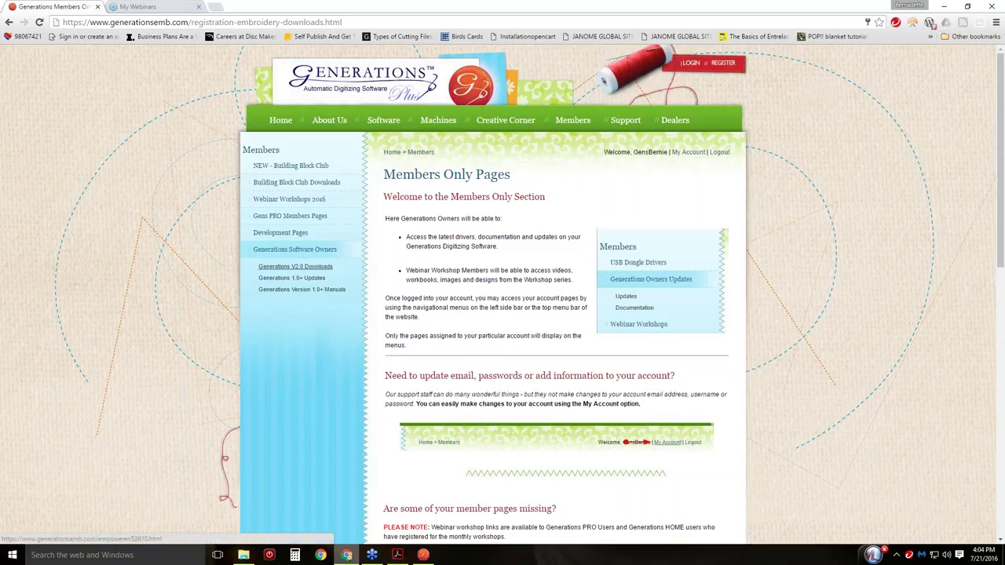
click(310, 269)
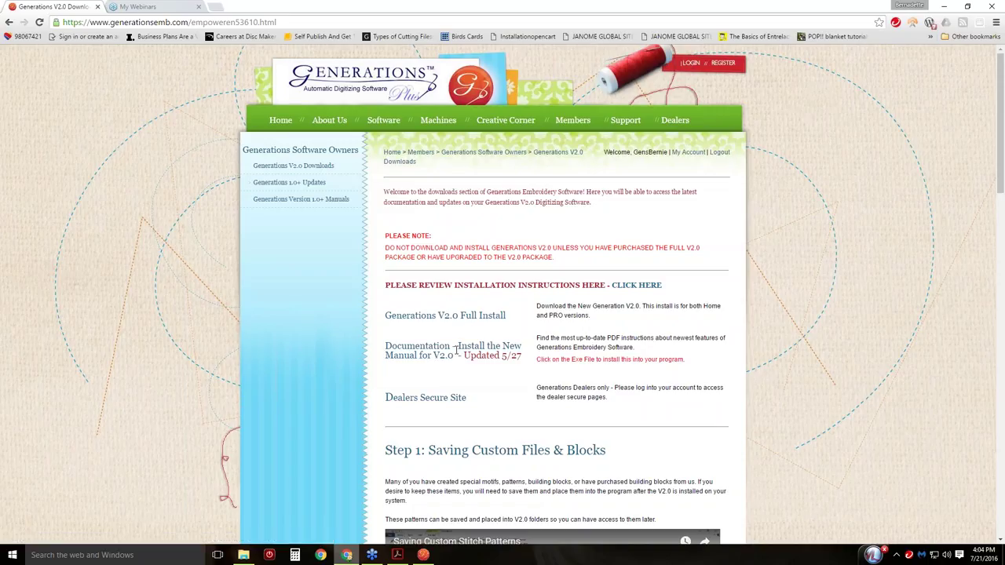
click(445, 352)
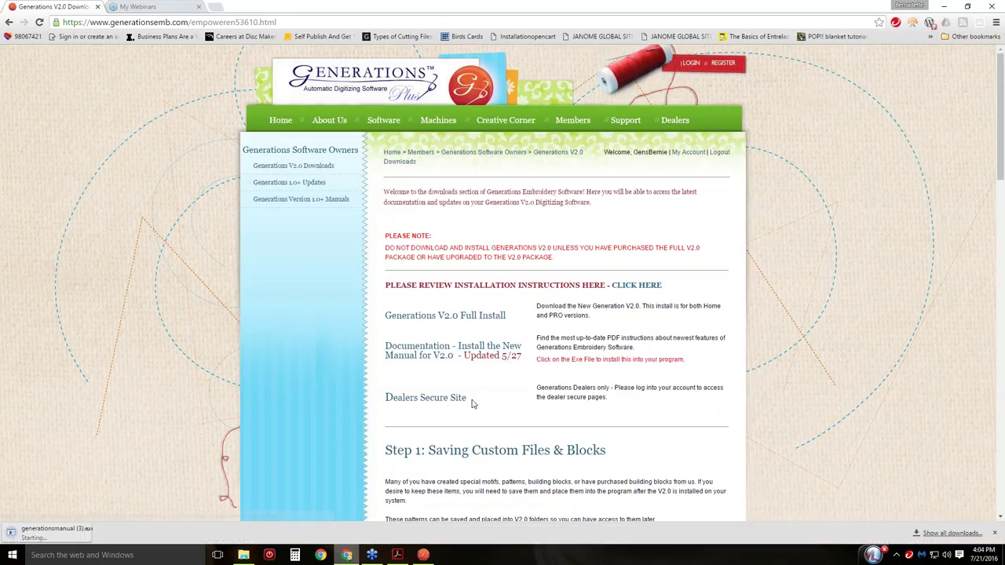
- Close the old manual in Acrobat and extract the downloaded generationsmanual (3).exe to C:\Super Tech\Generations
click(402, 554)
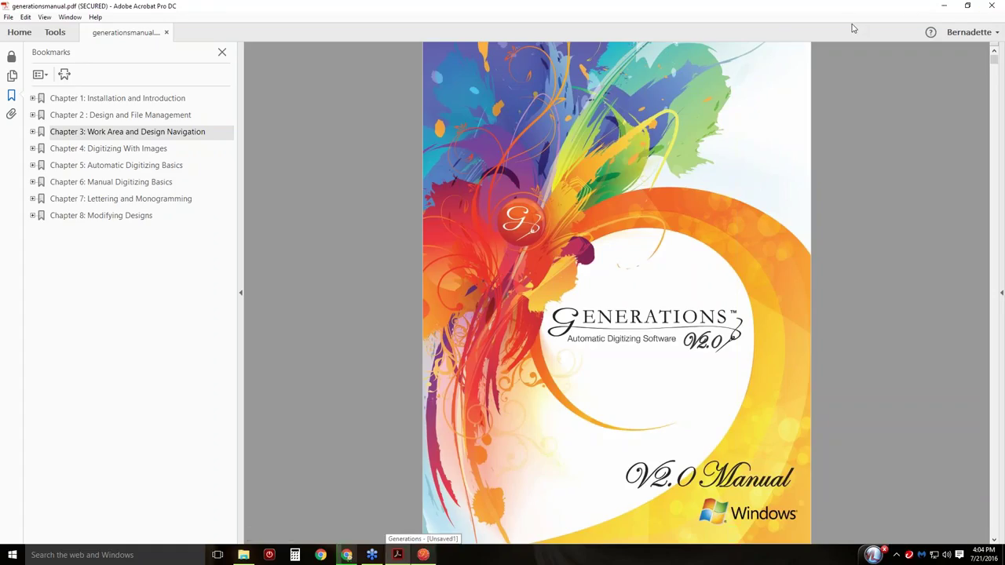
click(993, 7)
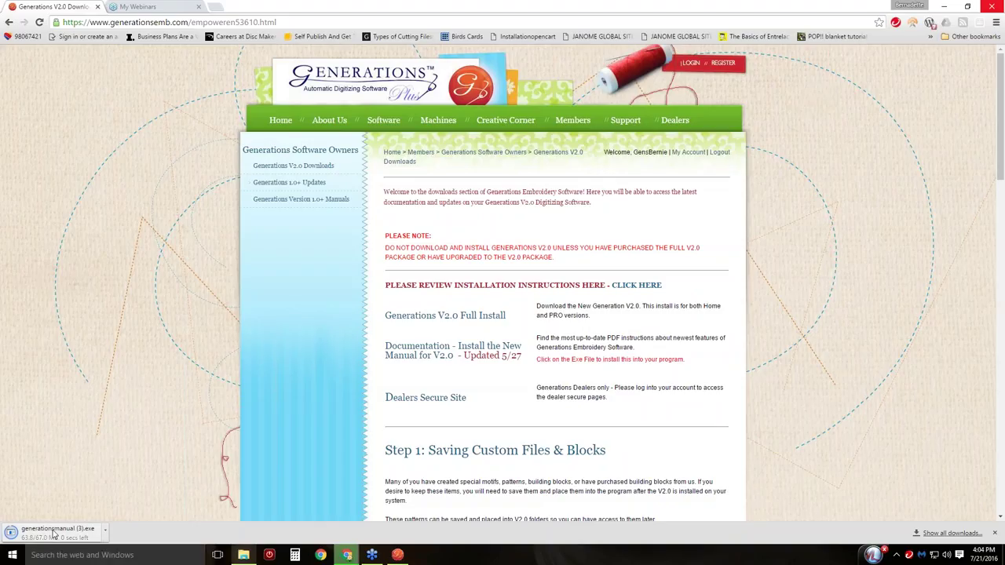
click(105, 534)
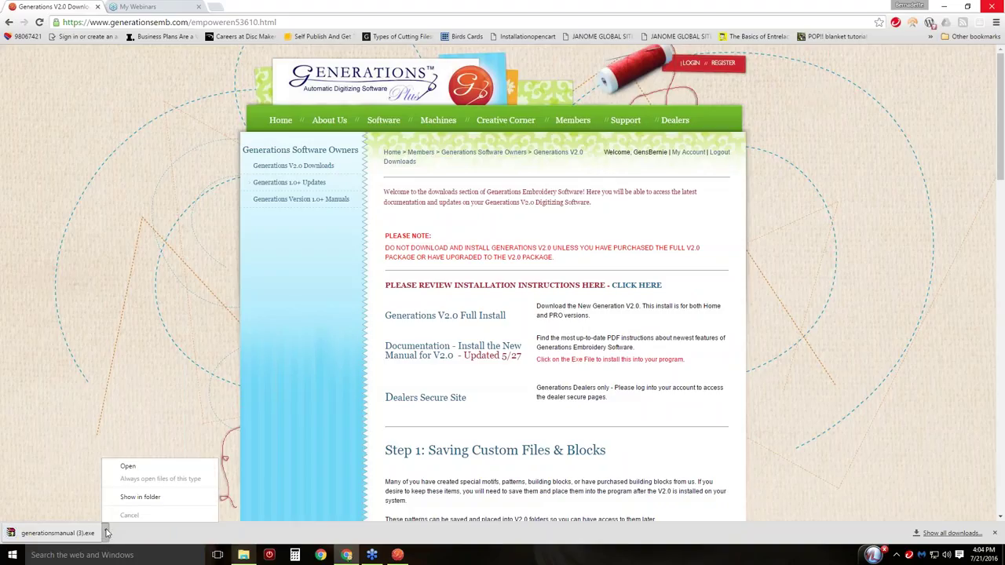
click(126, 466)
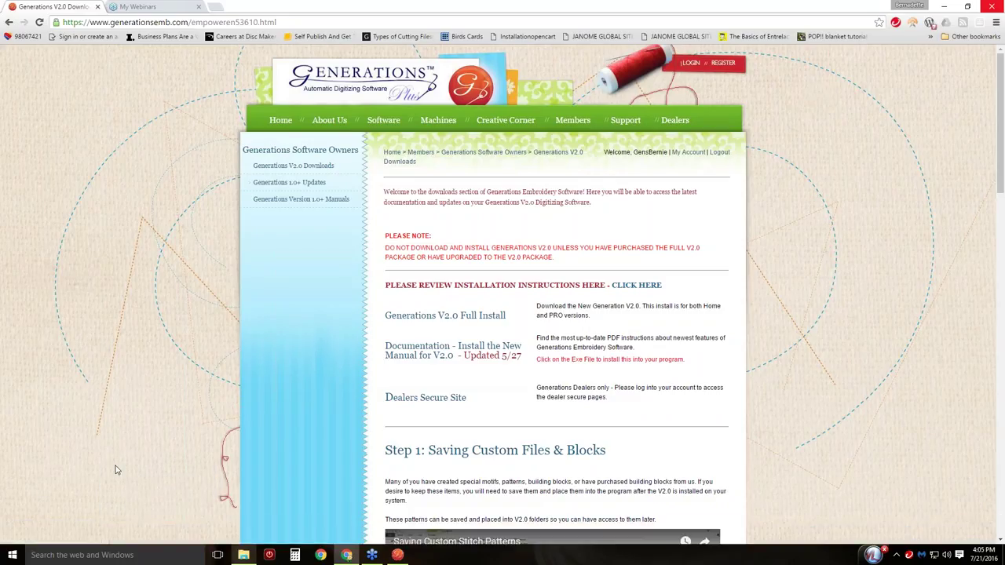
click(543, 365)
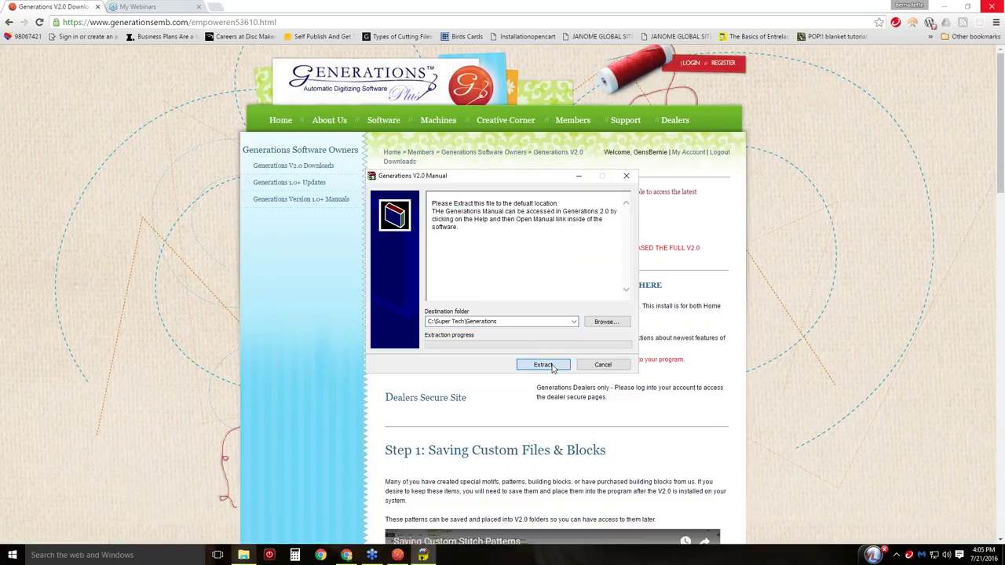
click(541, 367)
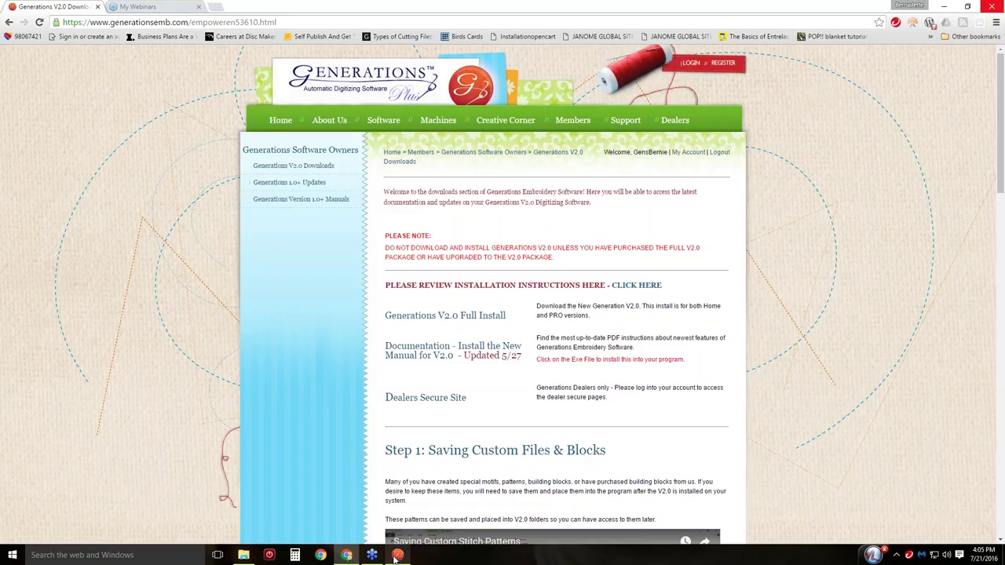
- Switch to Generations and try to open the updated manual from its help
click(396, 556)
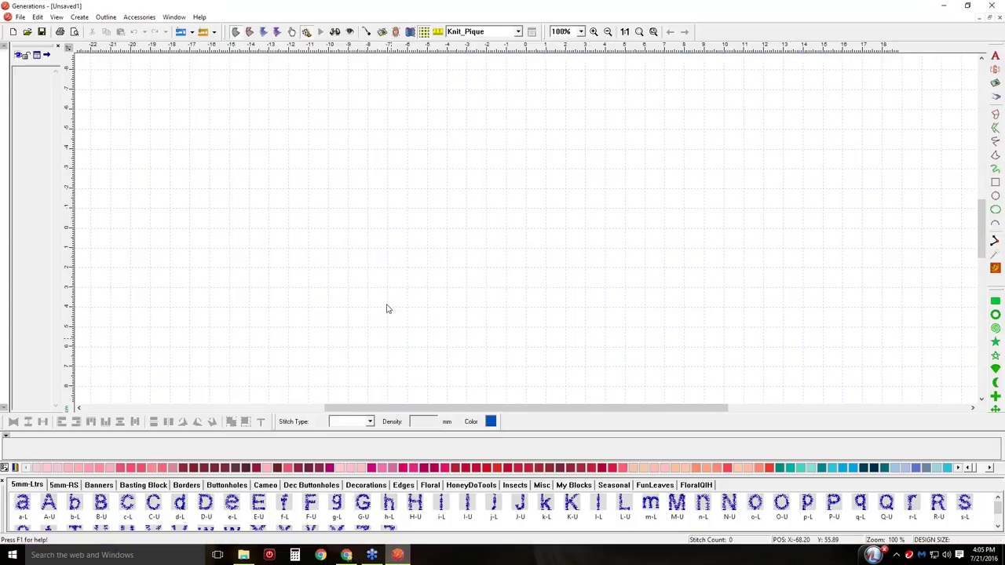
click(200, 17)
click(212, 41)
- Switch to File Explorer and open generationsmanual.pdf from the Generations folder with Adobe Acrobat DC
click(244, 555)
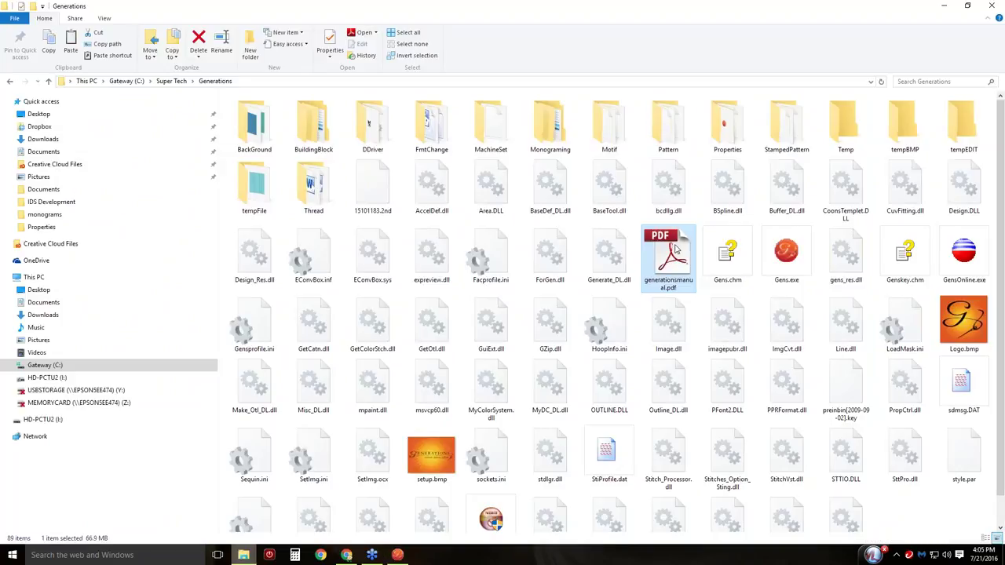
right_click(676, 247)
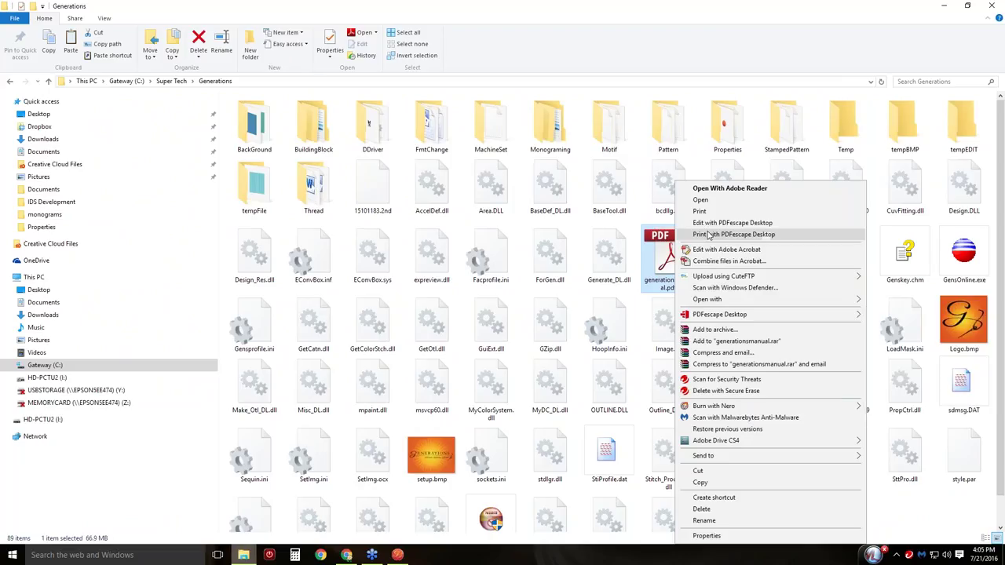
mouse_move(714, 300)
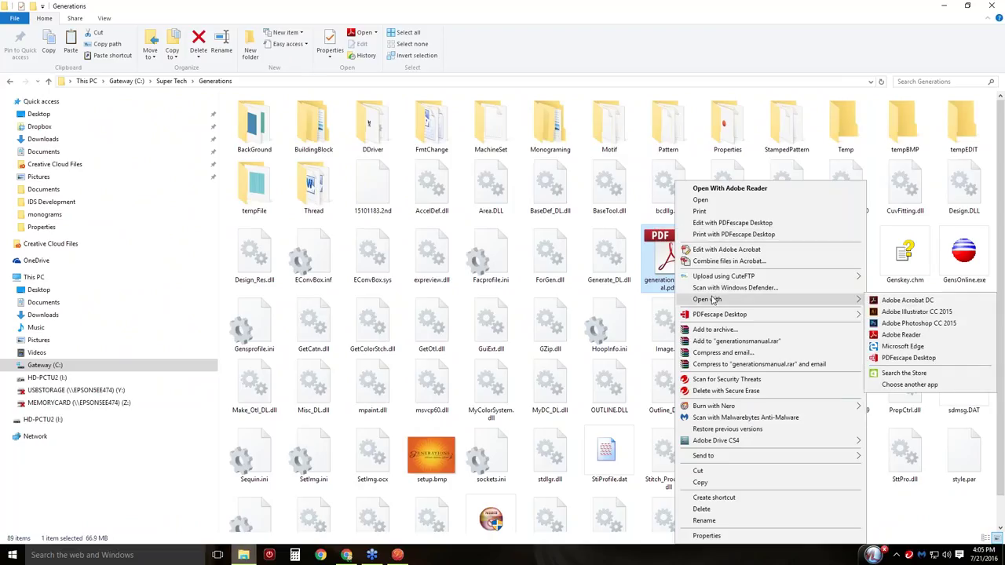
click(899, 303)
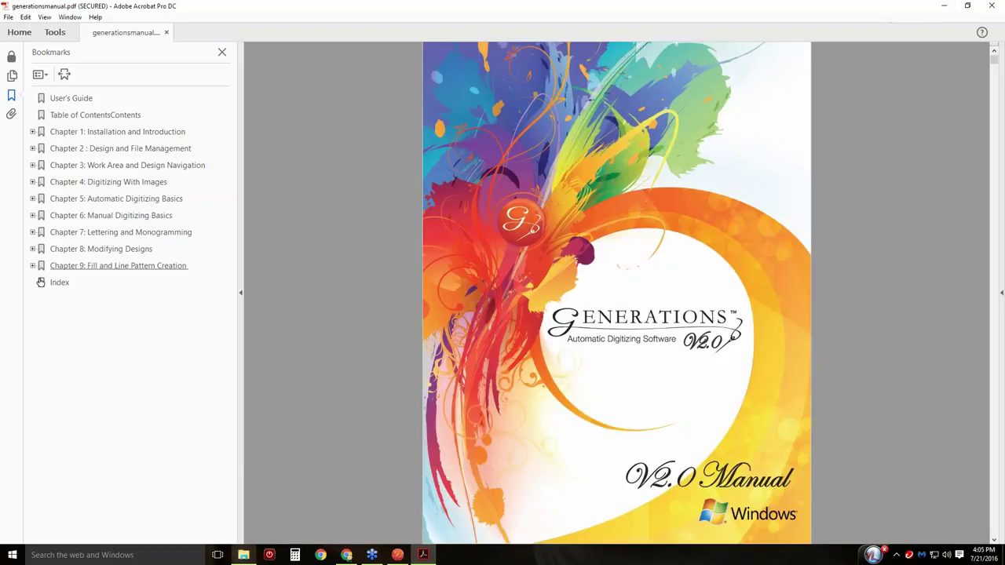
- Browse the manual's Index pages and close the offer to set Acrobat as the default PDF application
click(58, 284)
scroll(615, 265, down, 5)
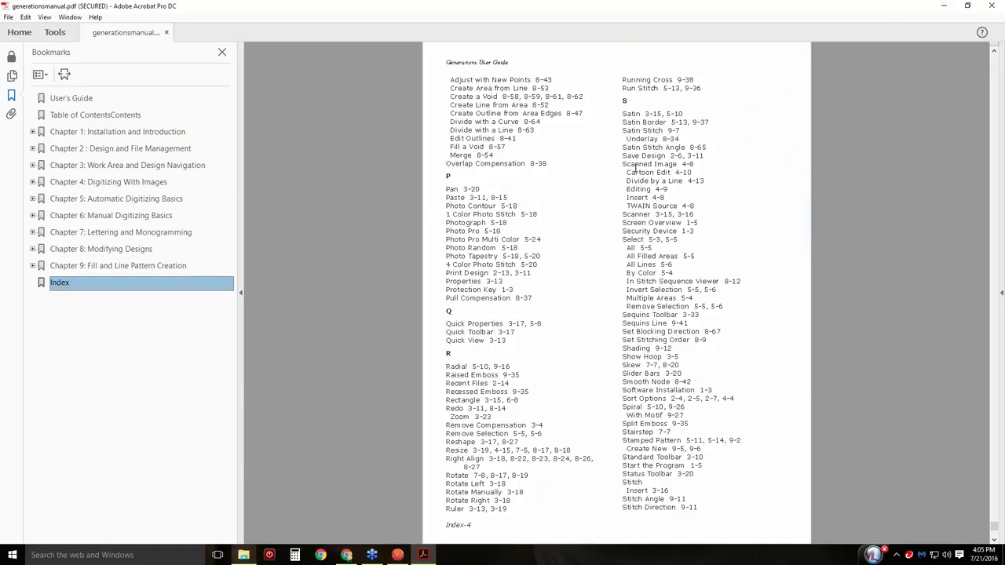
scroll(615, 265, up, 3)
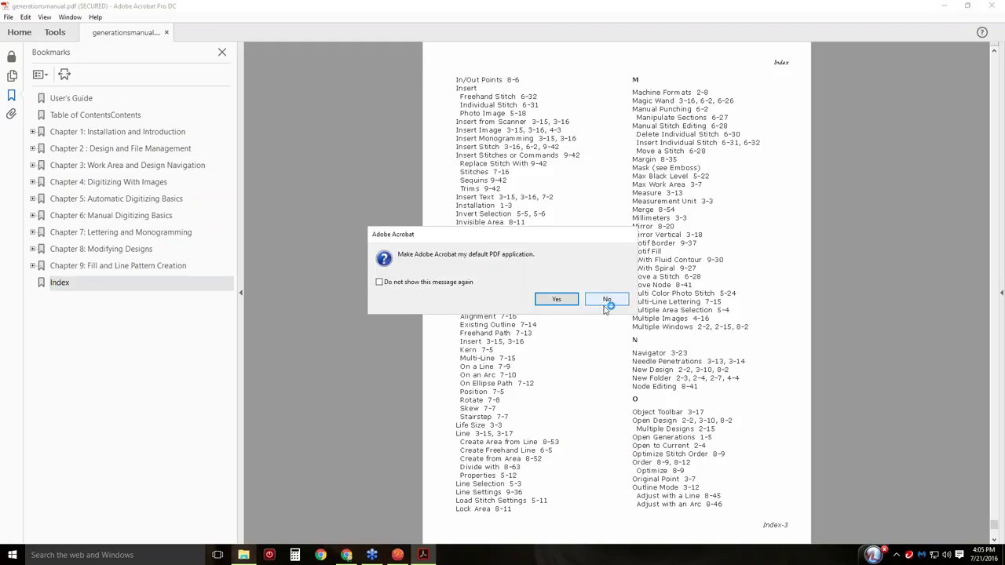
click(527, 299)
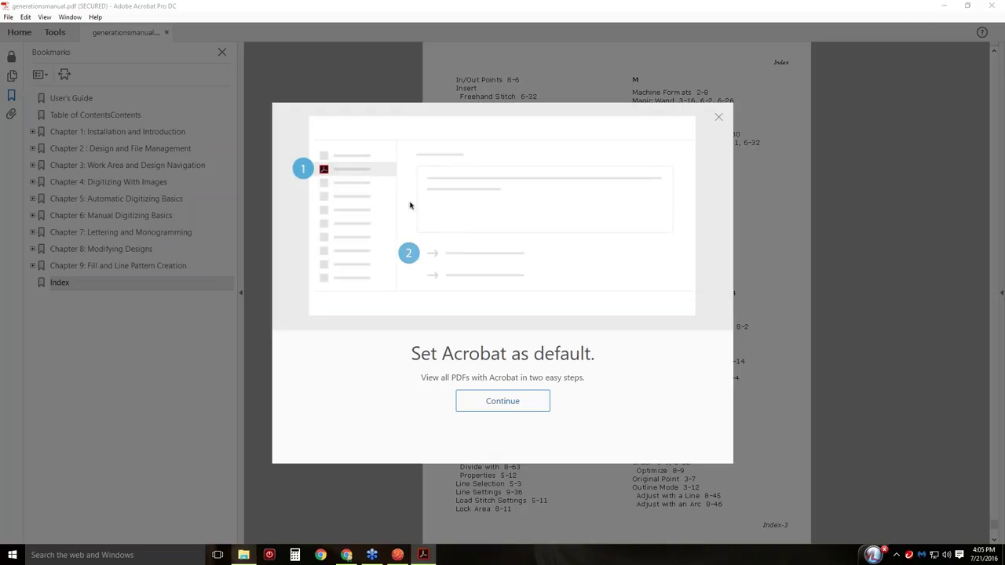
click(719, 119)
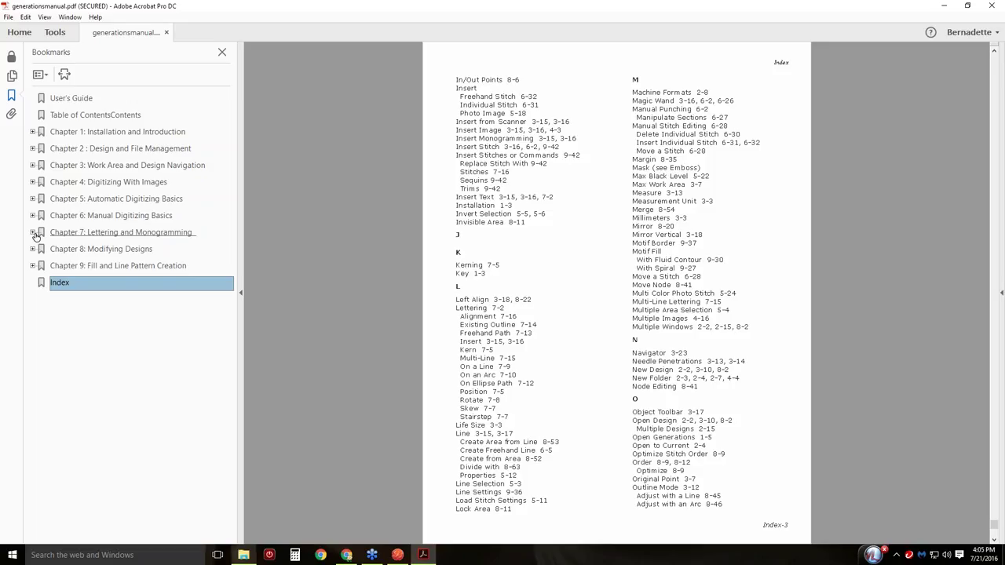
- Expand the Chapter 7: Lettering and Monogramming bookmark and go to its Text Position topic
click(39, 235)
click(32, 232)
scroll(71, 350, down, 3)
scroll(78, 330, up, 2)
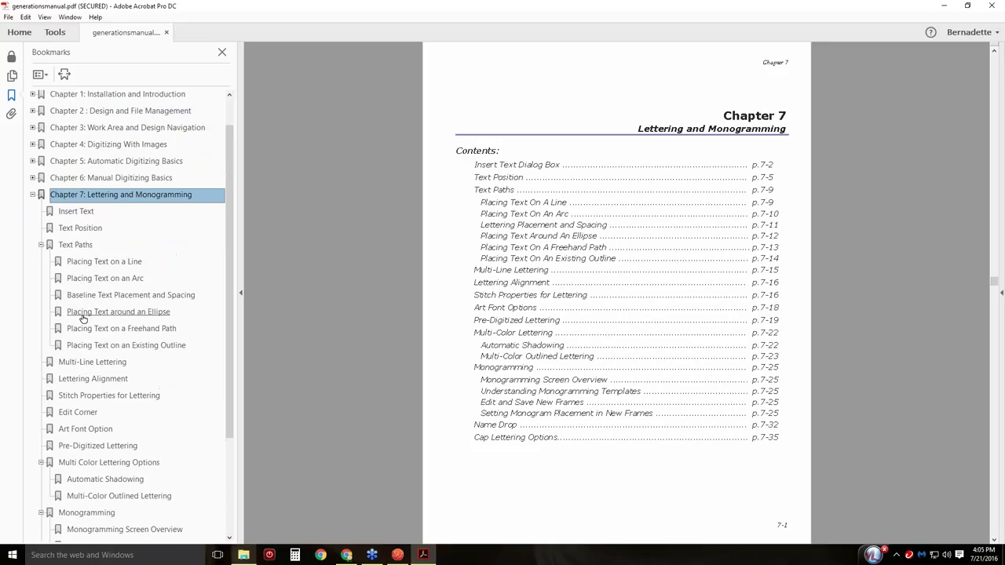
click(78, 228)
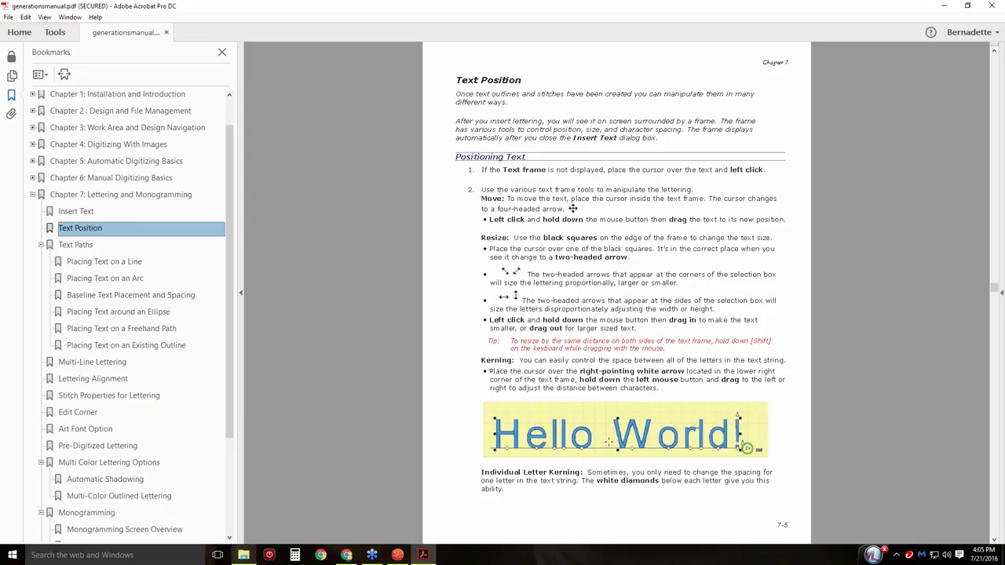
- Page through Chapter 7 from the Text Position topic to Understanding Monogram Templates, examining the lettering and monogramming instructions
scroll(608, 442, down, 6)
key(Page_Down)
key(Page_Down)
key(Page_Down)
key(Page_Down)
key(Page_Down)
key(Page_Down)
key(Page_Down)
key(Page_Down)
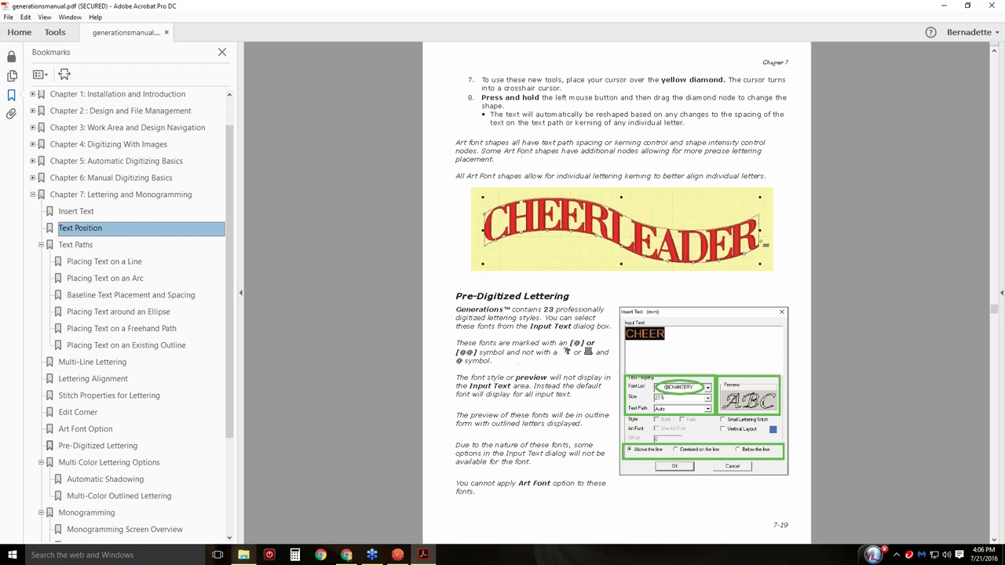
key(Page_Down)
key(Page_Down)
key(Page_Down)
key(Page_Down)
key(Page_Down)
key(Page_Down)
key(Page_Down)
key(Page_Down)
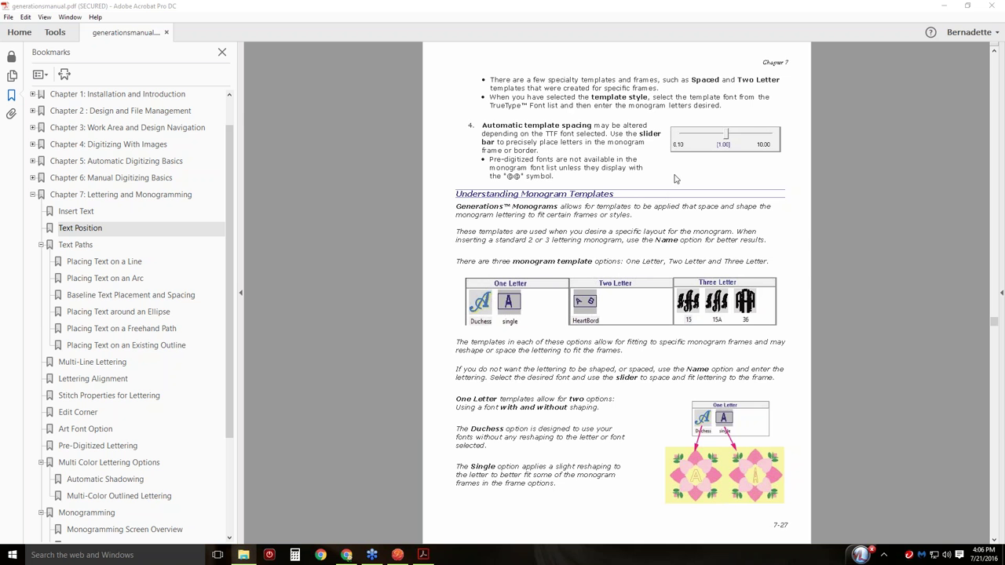
- Close the PDF manual and the File Explorer window to return to Generations
click(993, 7)
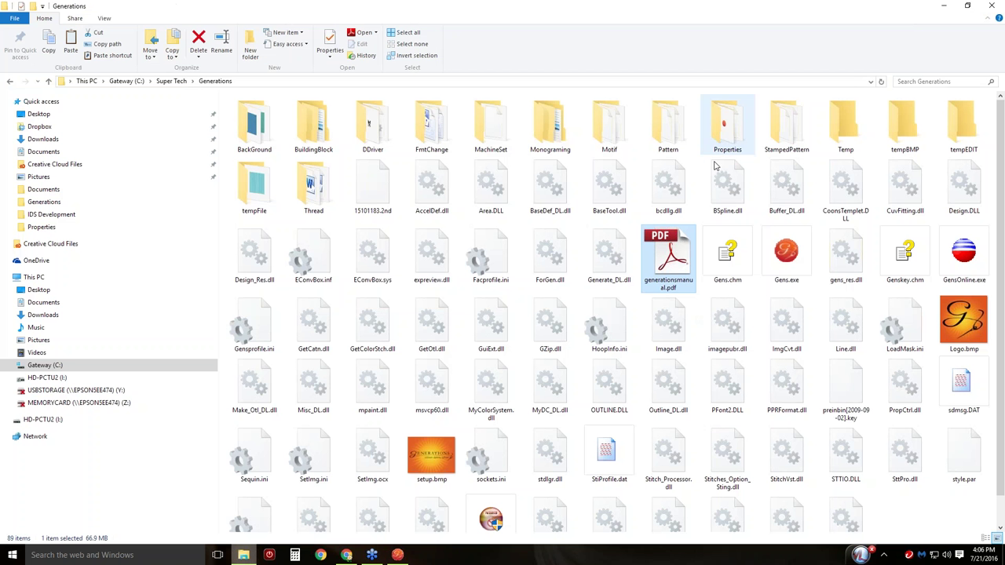
click(993, 7)
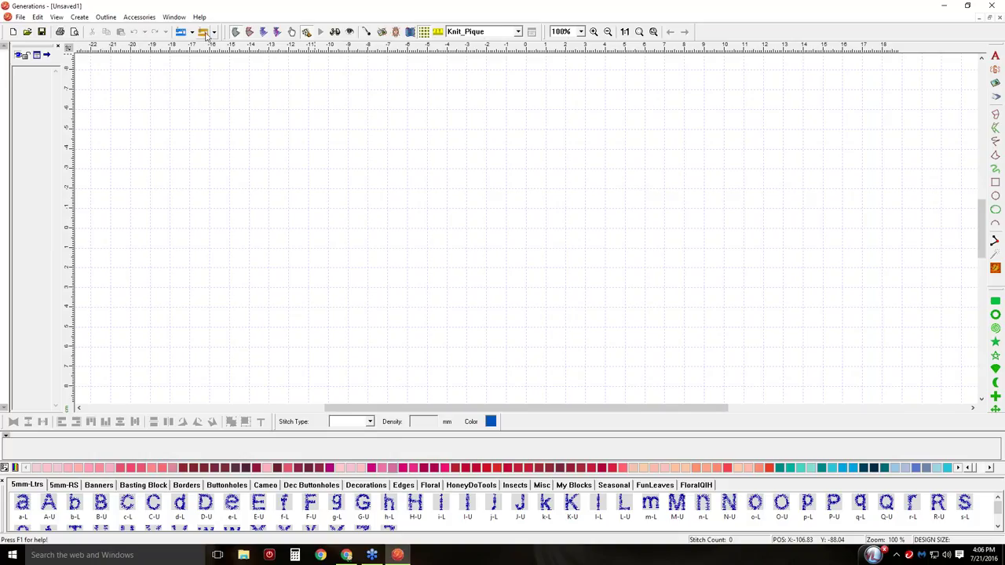
- Review the Import and Export commands available for design files, and leave without choosing one
click(21, 19)
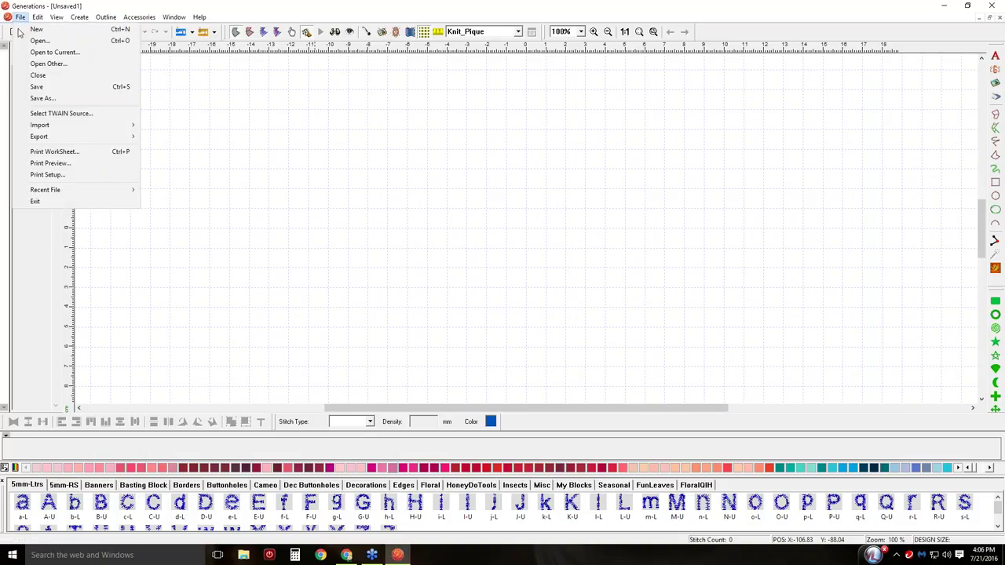
mouse_move(38, 127)
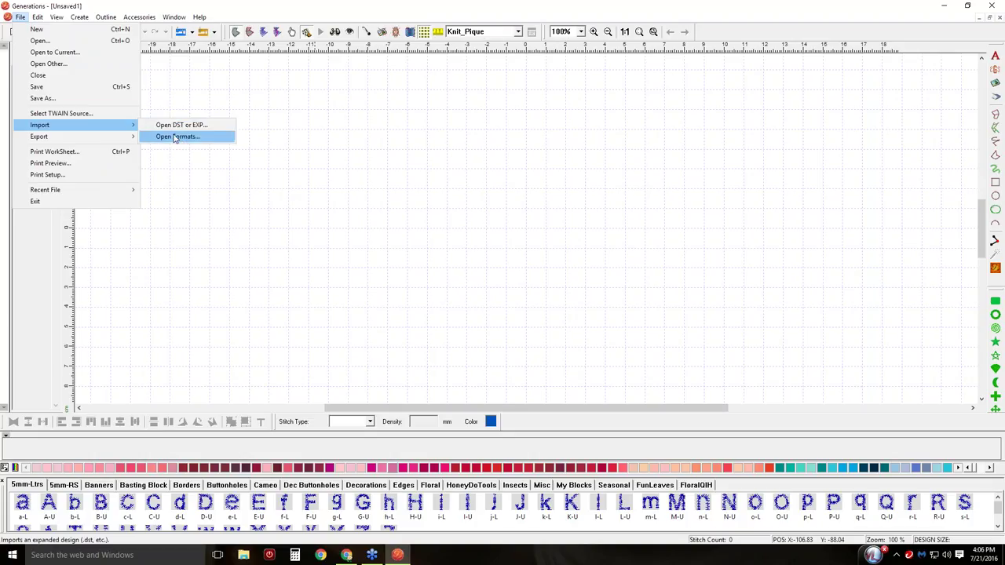
mouse_move(124, 139)
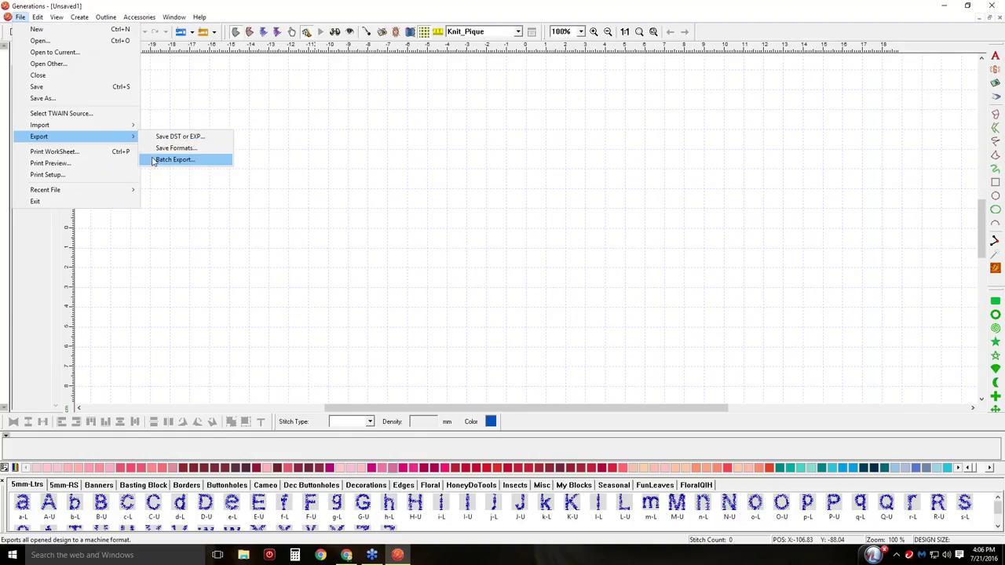
click(191, 114)
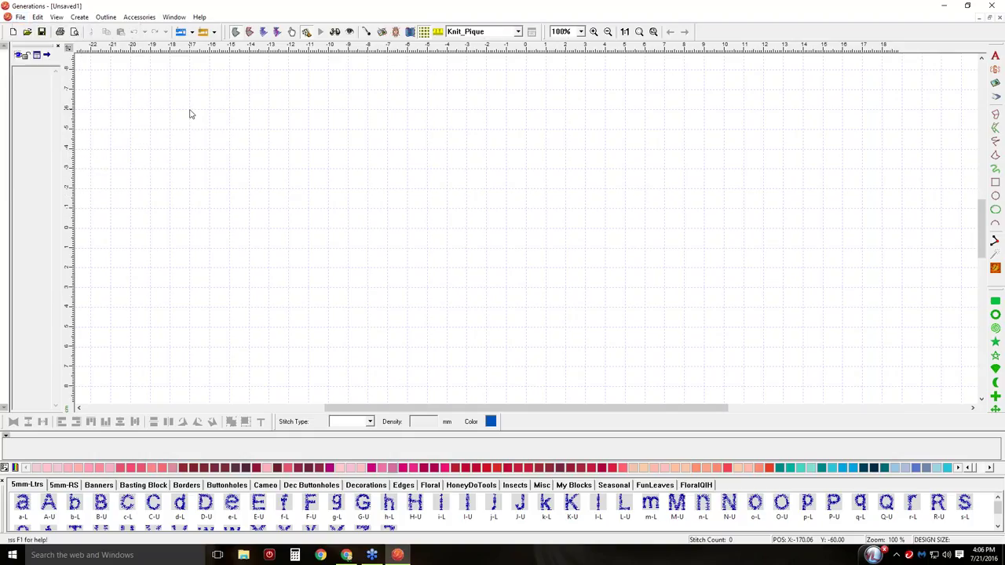
- Import BertinastudioGBSummer.XXX from the Designs folder with Open Formats, checking the supported file types on the way
click(192, 33)
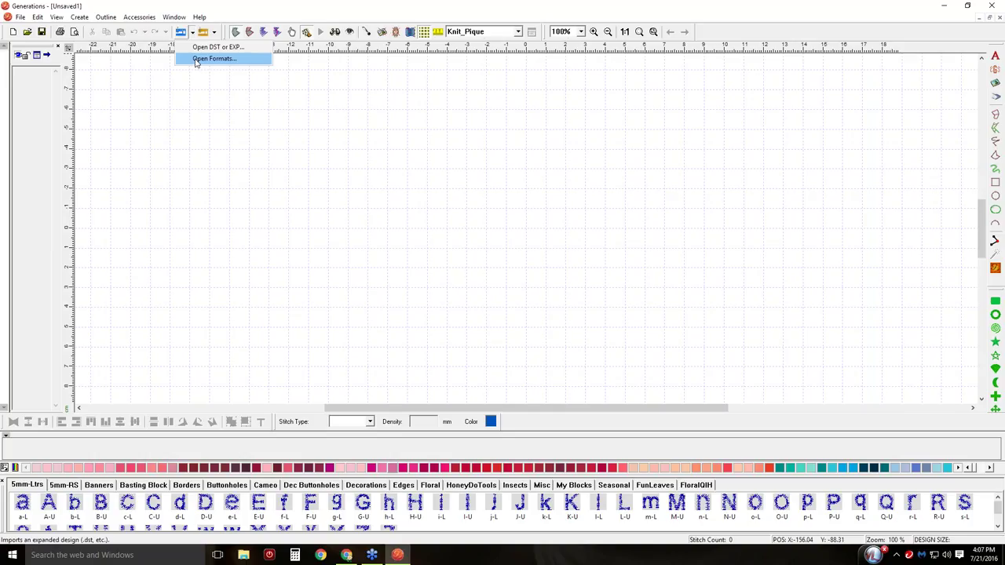
click(214, 59)
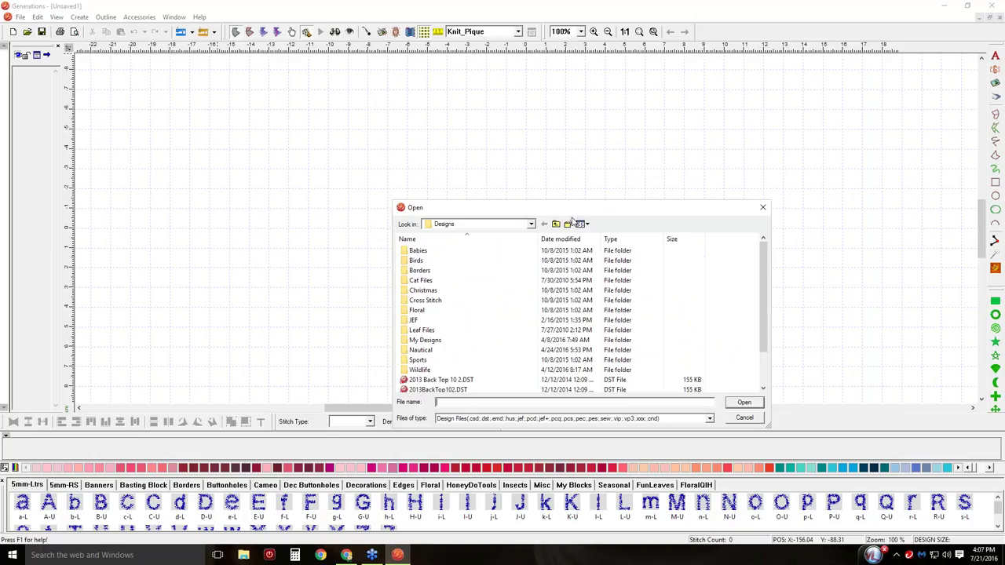
drag(581, 209, 554, 118)
scroll(471, 270, down, 2)
click(420, 270)
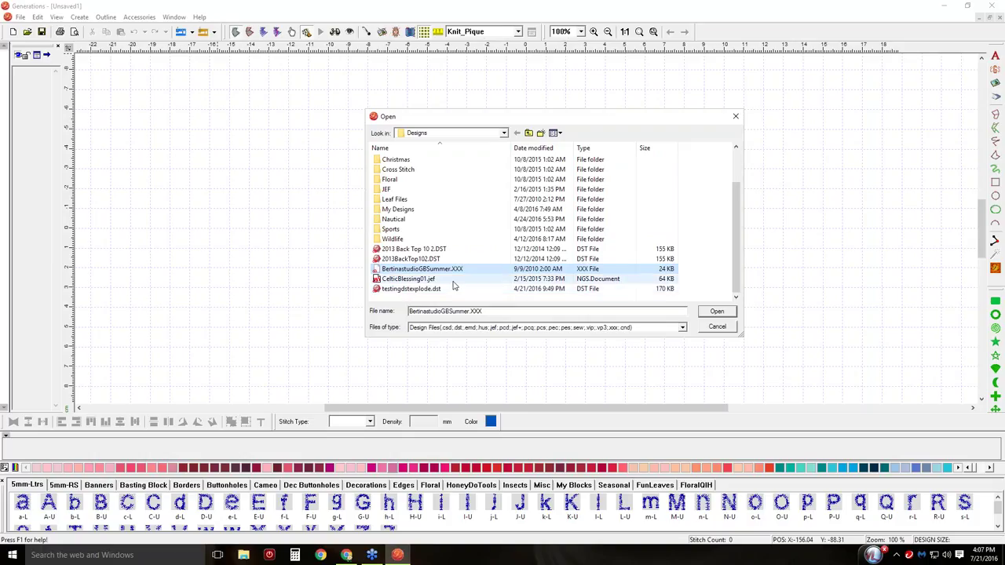
click(682, 328)
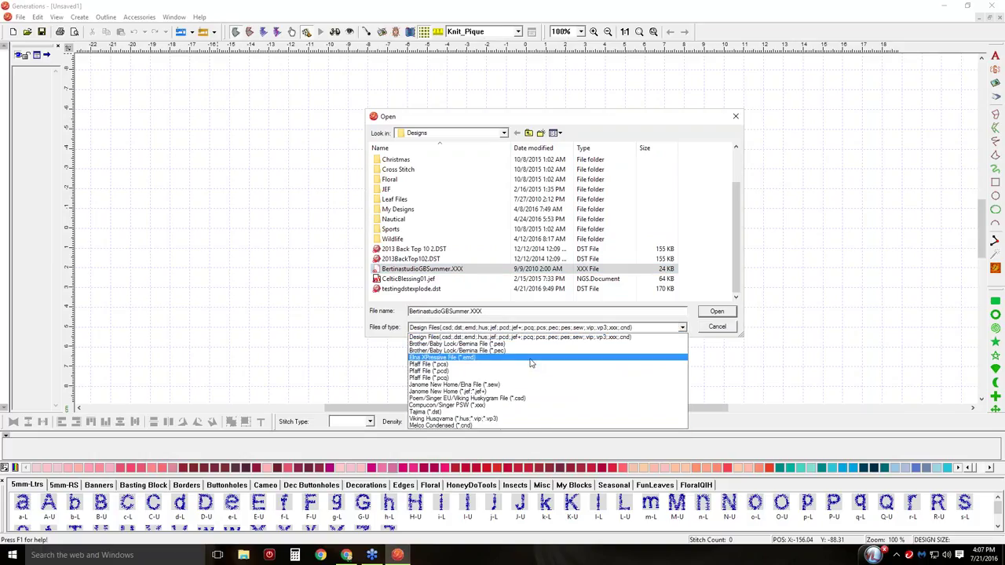
click(714, 313)
click(715, 312)
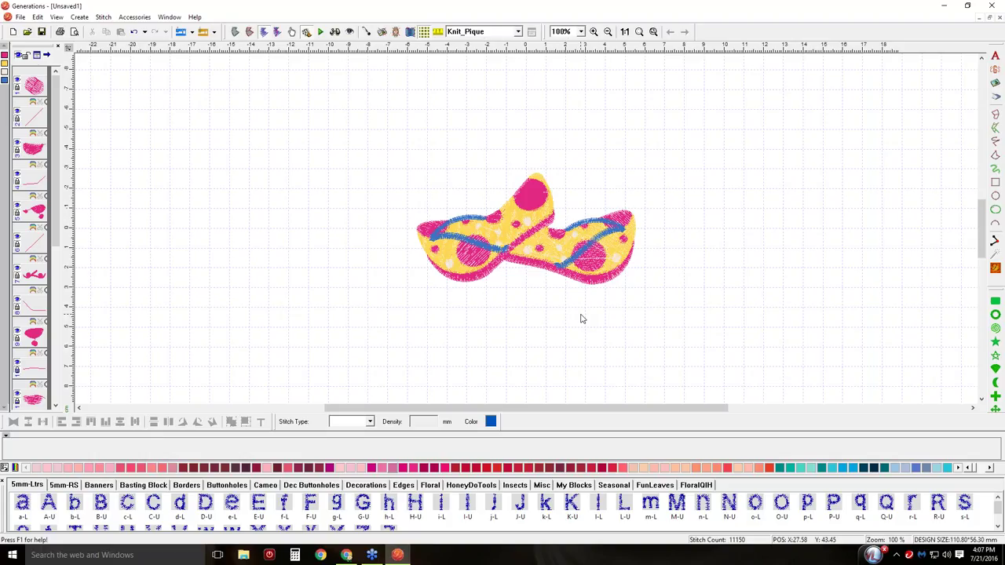
- Show the flip-flop design as realistic stitches and recolor all blue strap objects black
click(333, 33)
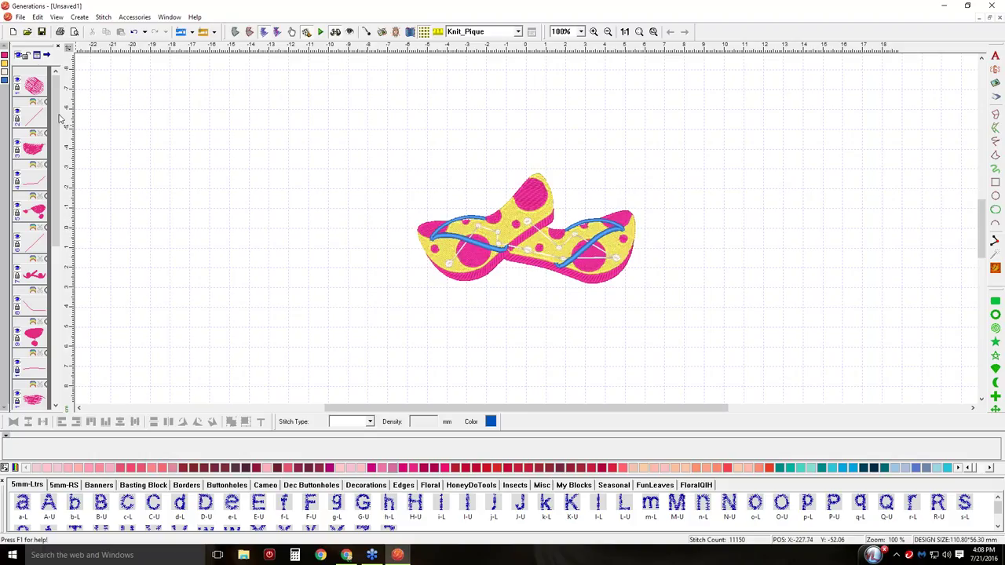
click(4, 80)
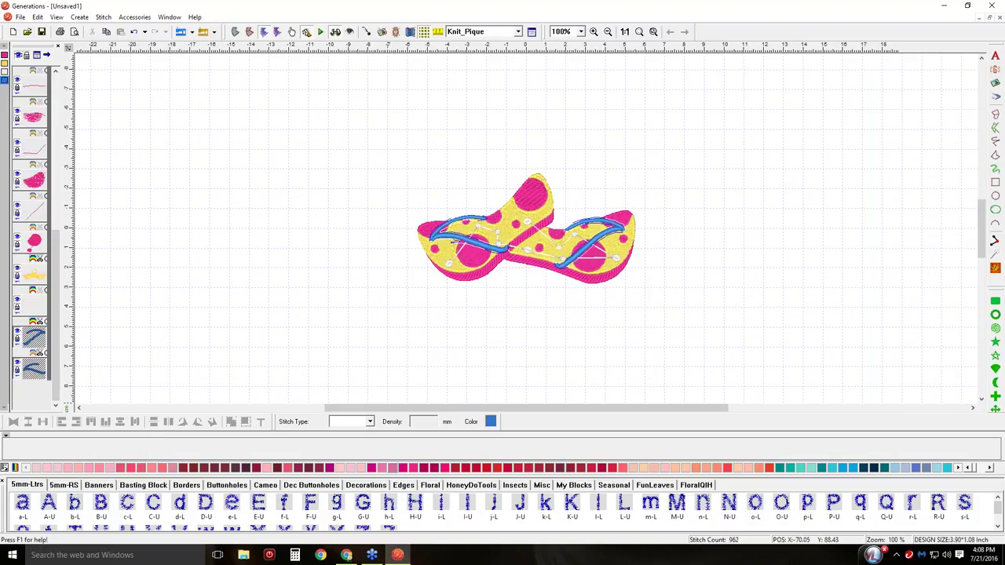
click(489, 424)
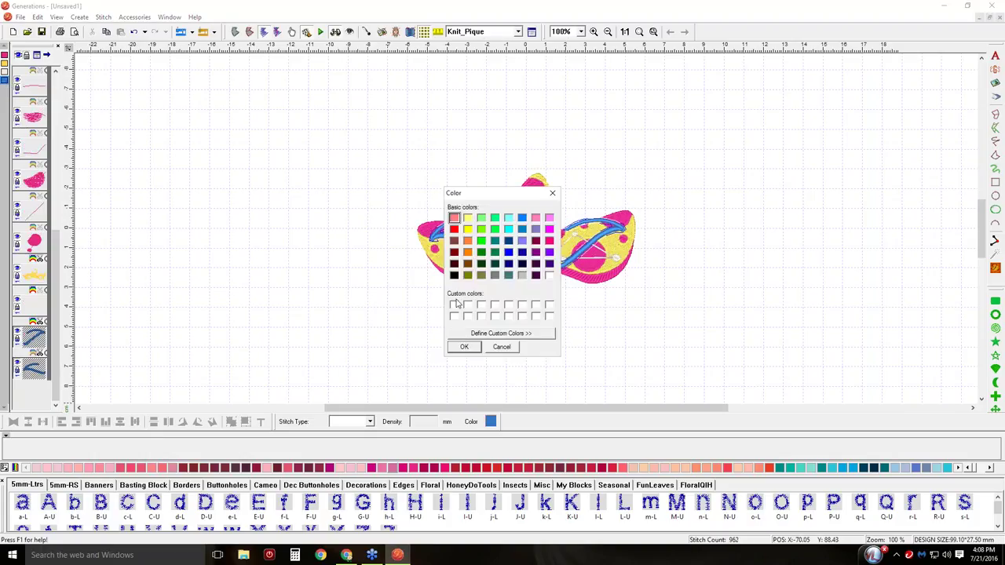
click(454, 275)
click(465, 347)
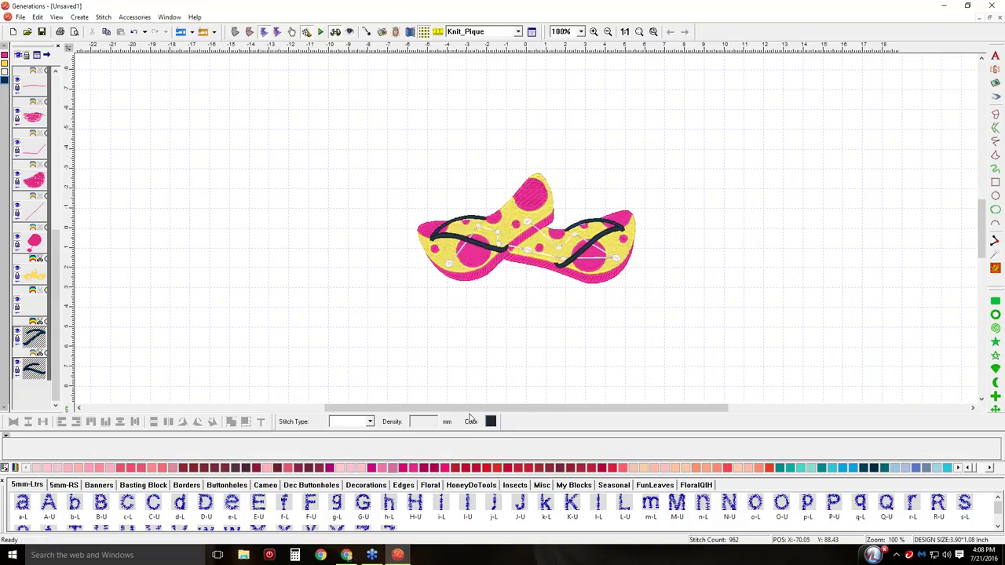
click(178, 307)
- Go through the design's objects in stitching order, examining the white dots, the pink sections and the yellow fill
click(34, 308)
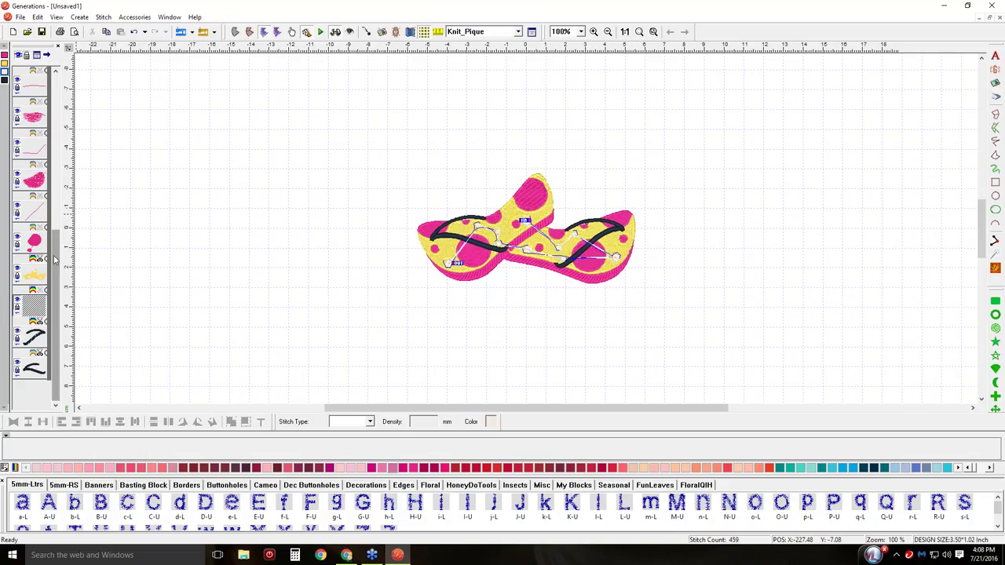
drag(55, 263, 47, 94)
click(45, 92)
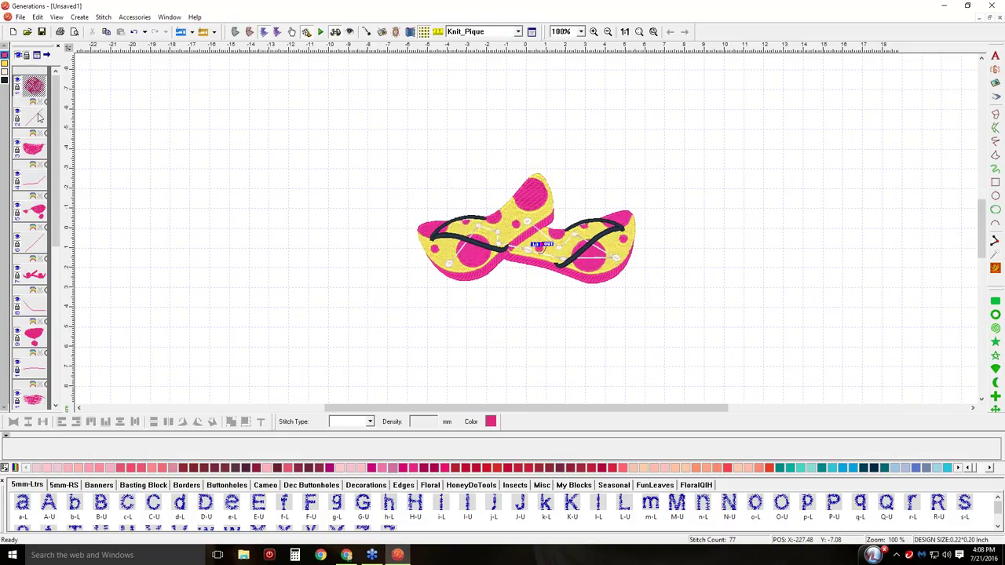
click(39, 117)
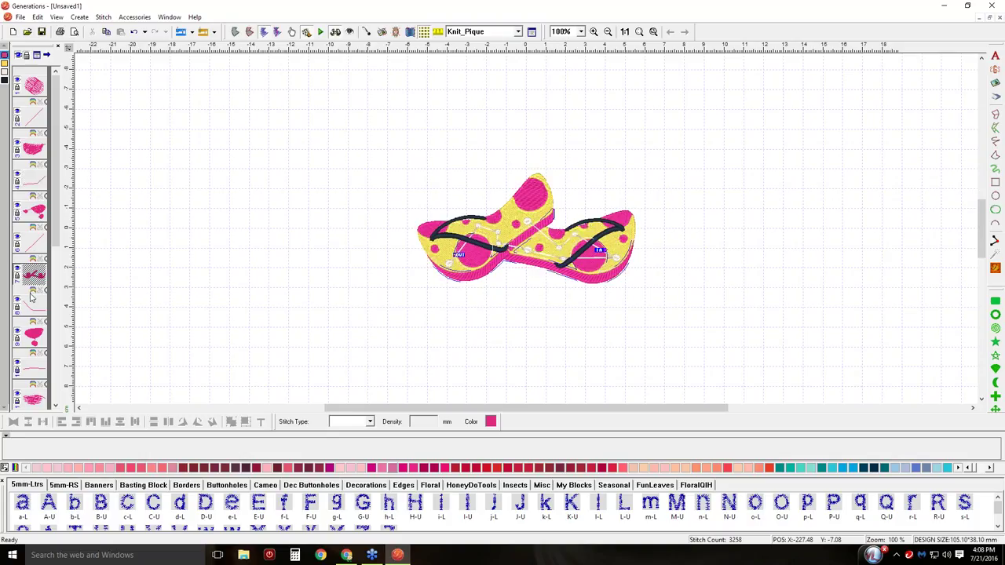
scroll(115, 330, down, 3)
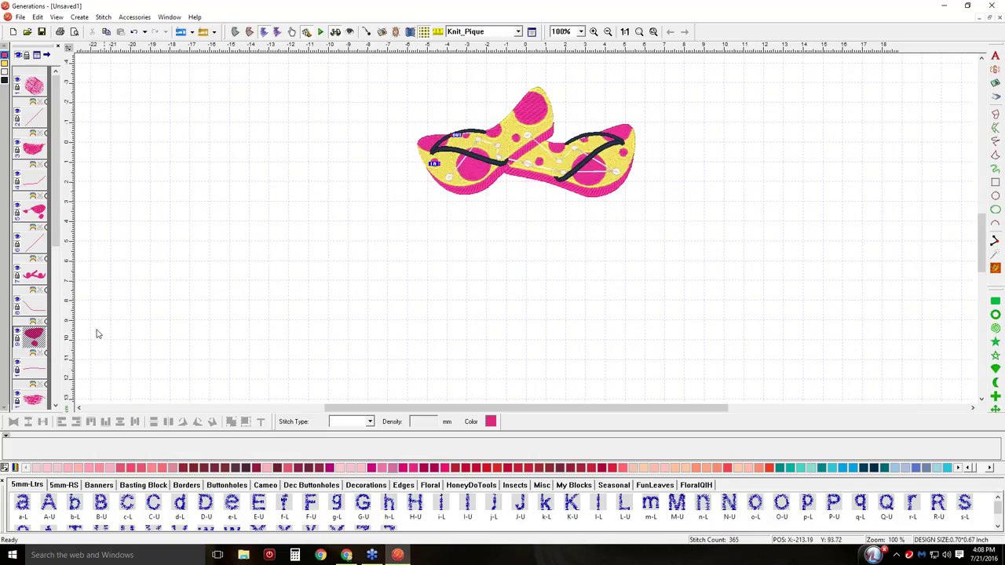
drag(52, 215, 53, 349)
click(35, 304)
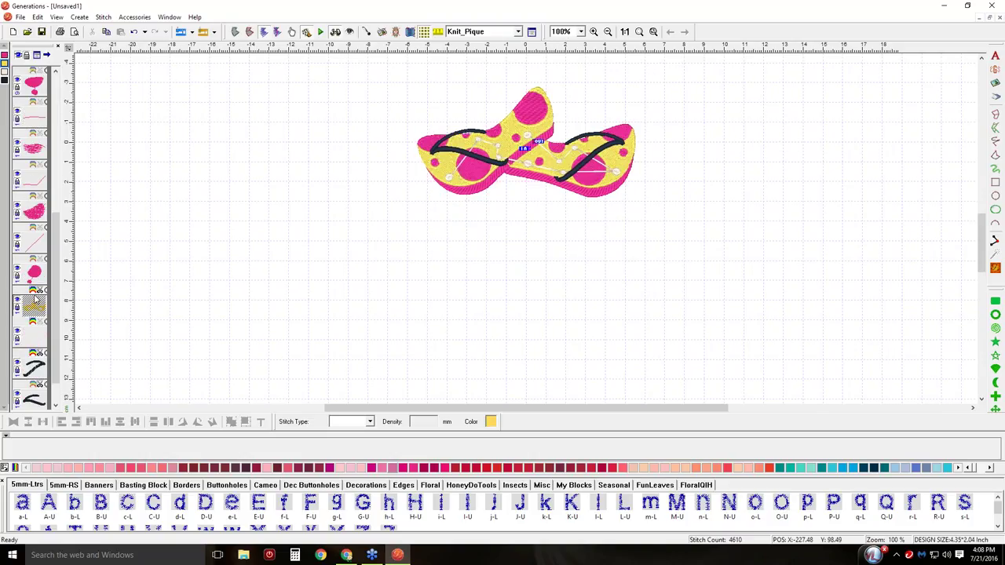
- Recolor the white dots object turquoise, inspect its connecting stitches up close, and restore the 1:1 view
click(34, 339)
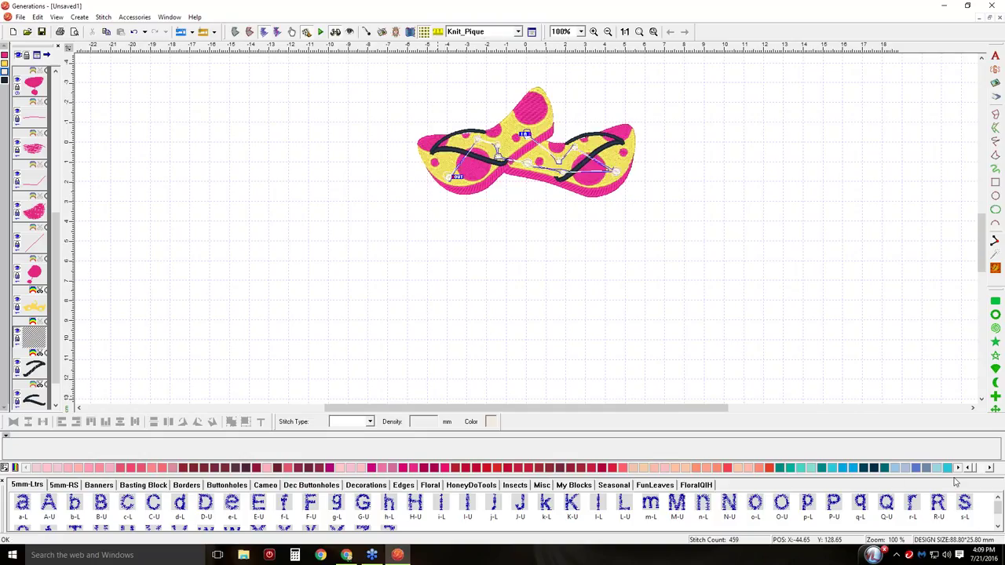
click(935, 469)
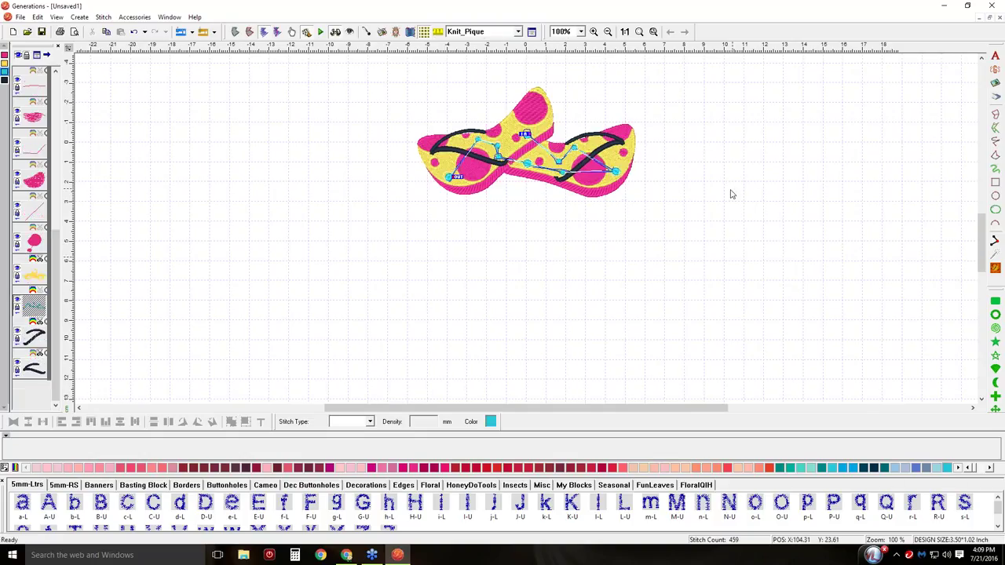
click(652, 32)
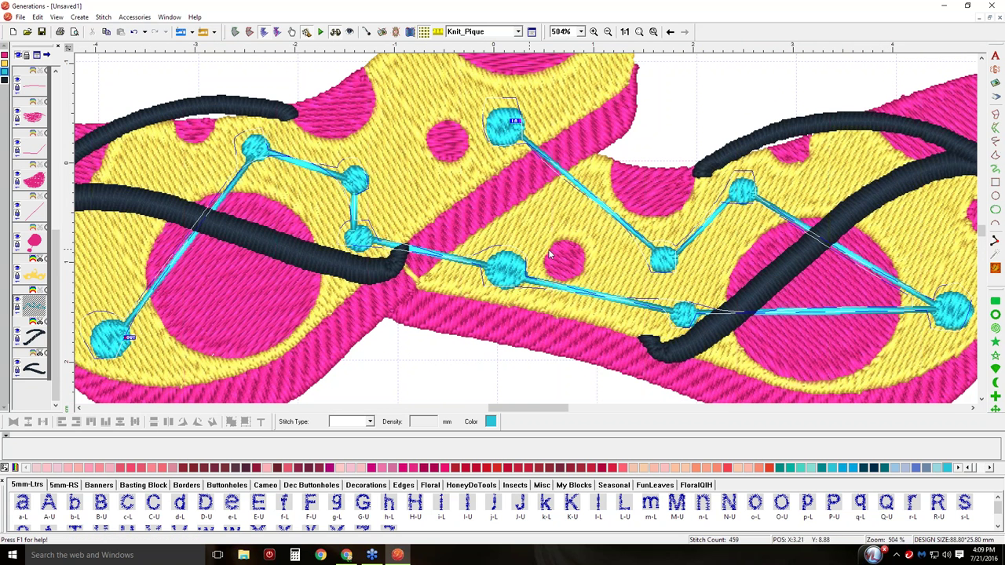
click(624, 32)
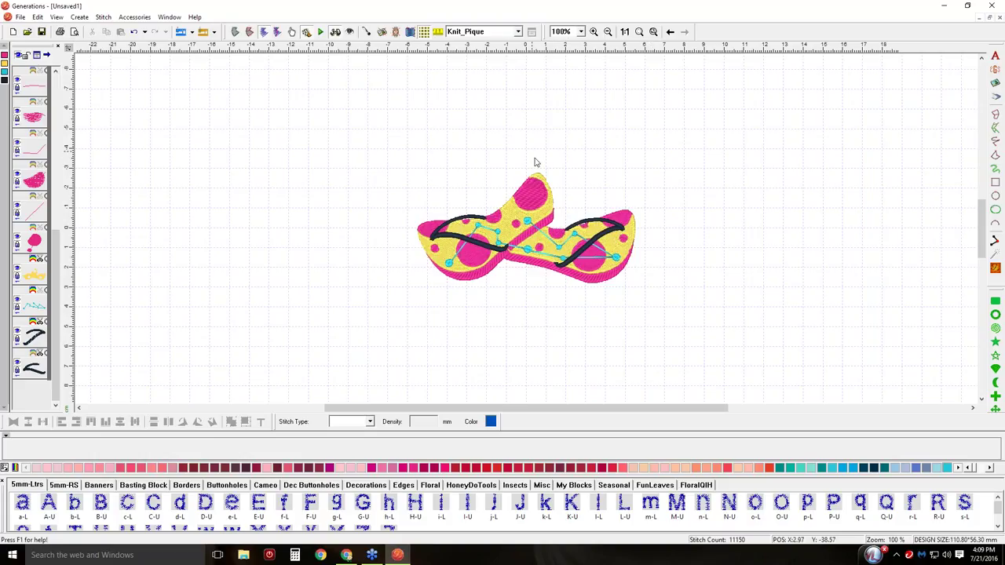
- Try enlarging the whole design by its corner to about 159 x 81 mm, including locked objects, and undo it
click(543, 210)
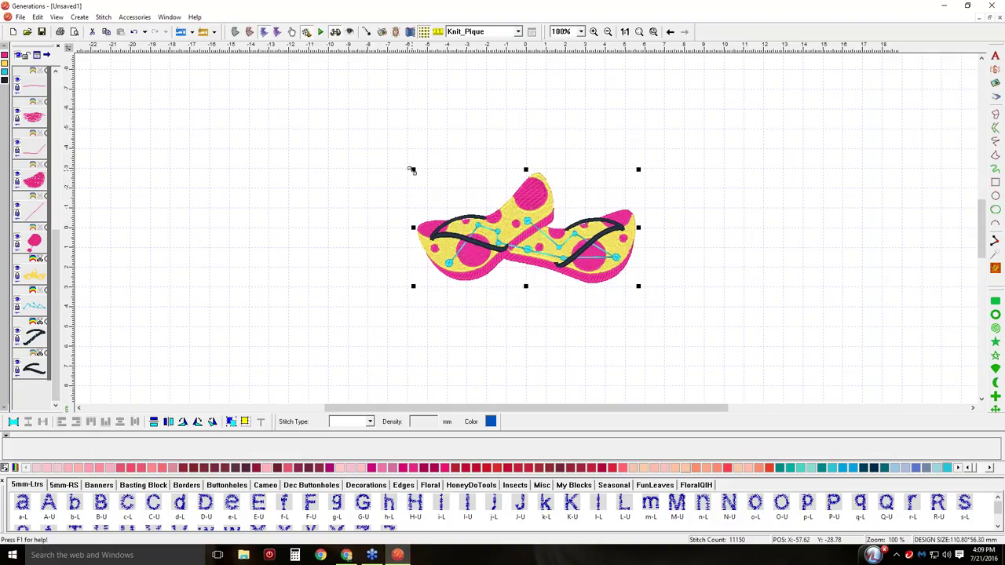
drag(413, 170, 296, 162)
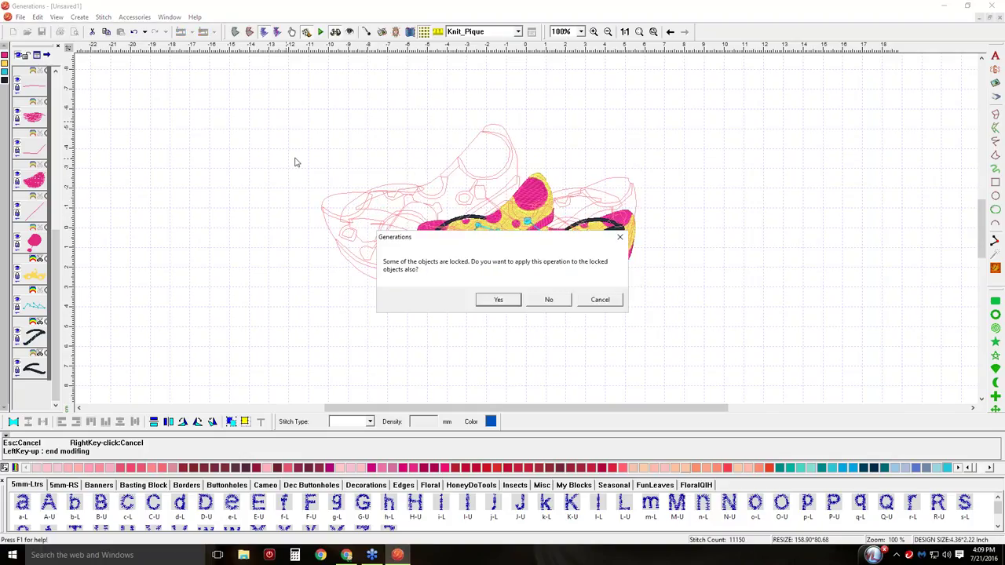
click(495, 302)
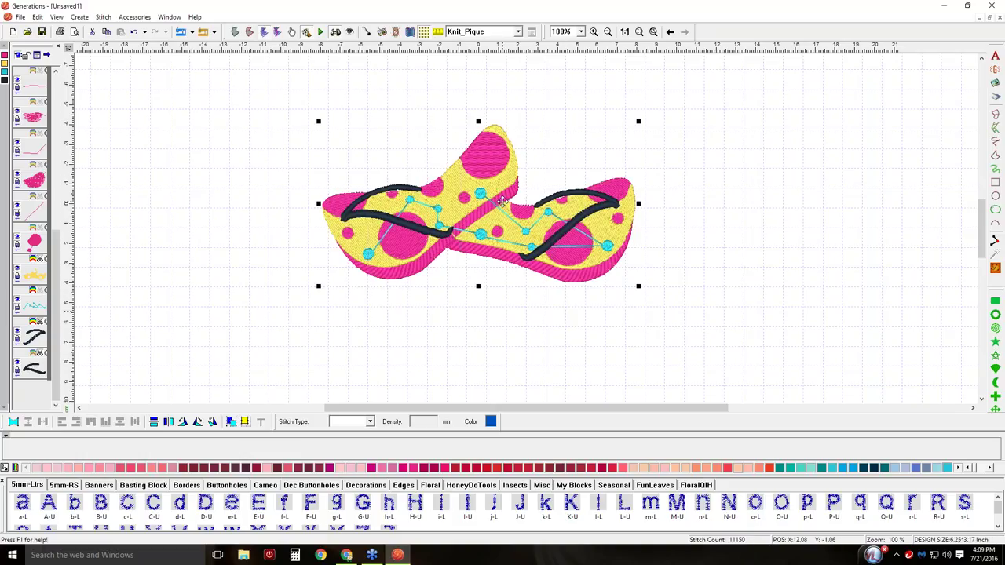
click(134, 32)
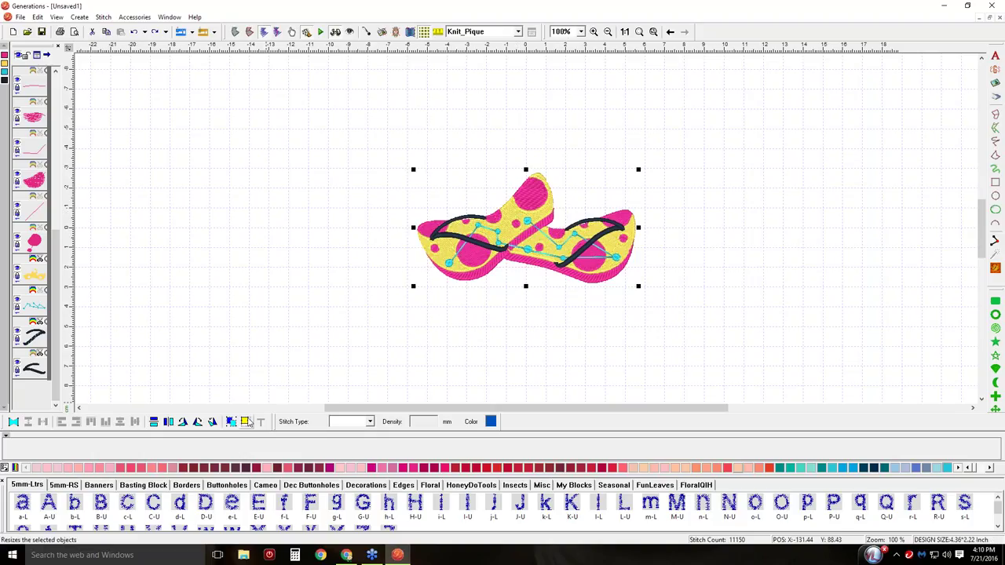
- Resize the design to 150 mm wide with its aspect ratio maintained and Apply Stitch Processing enabled, including locked objects
click(246, 422)
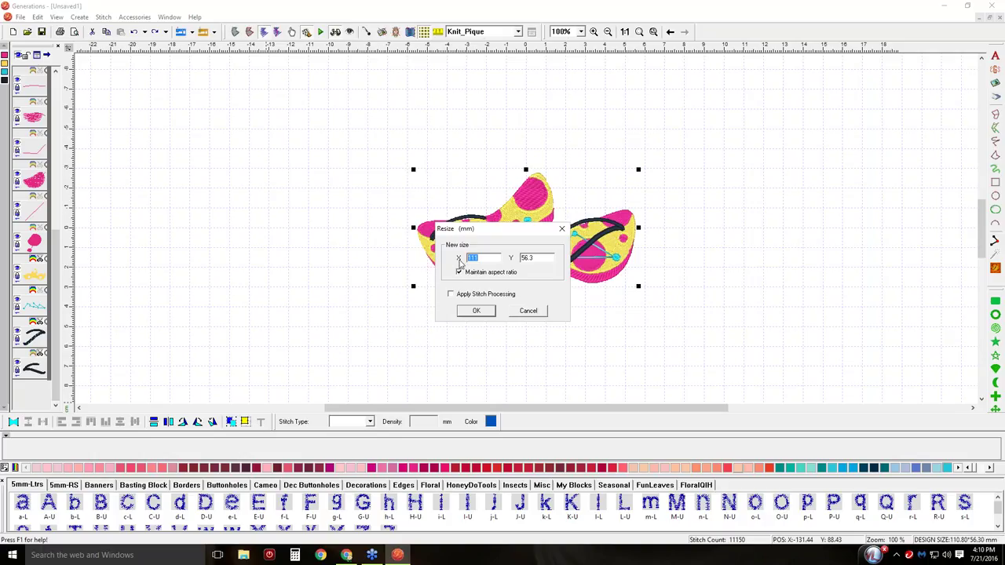
text(150)
drag(512, 229, 302, 161)
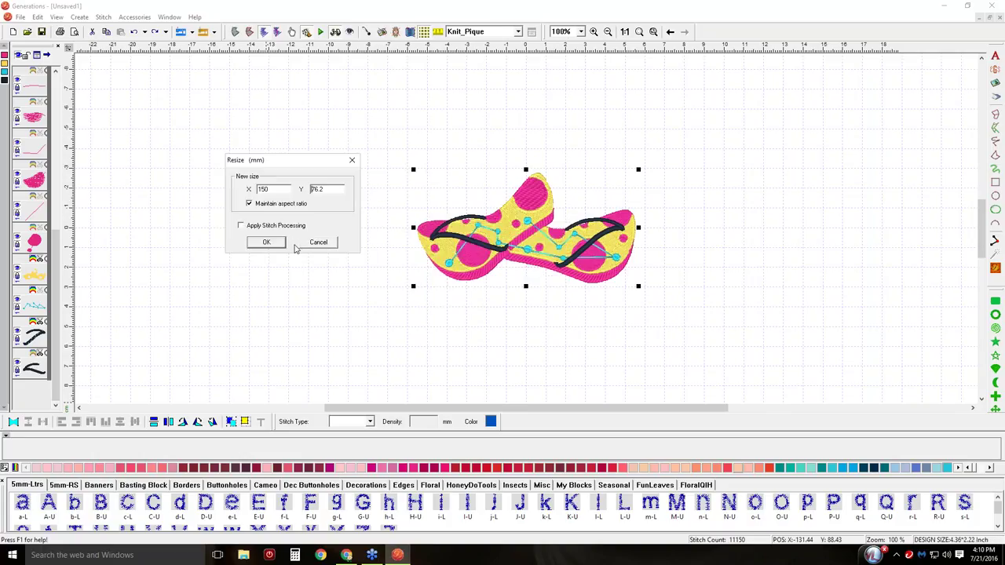
click(240, 226)
click(266, 243)
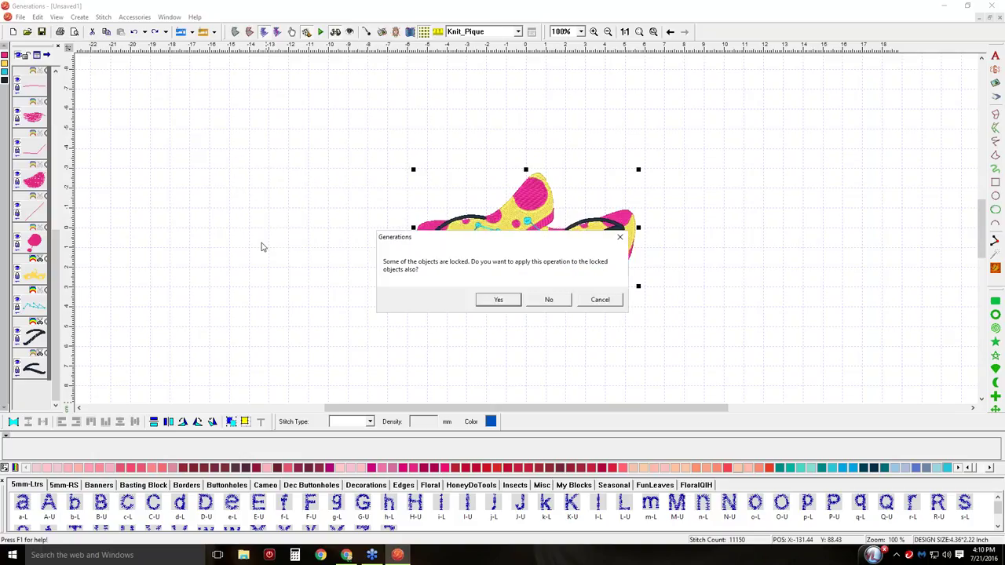
click(499, 300)
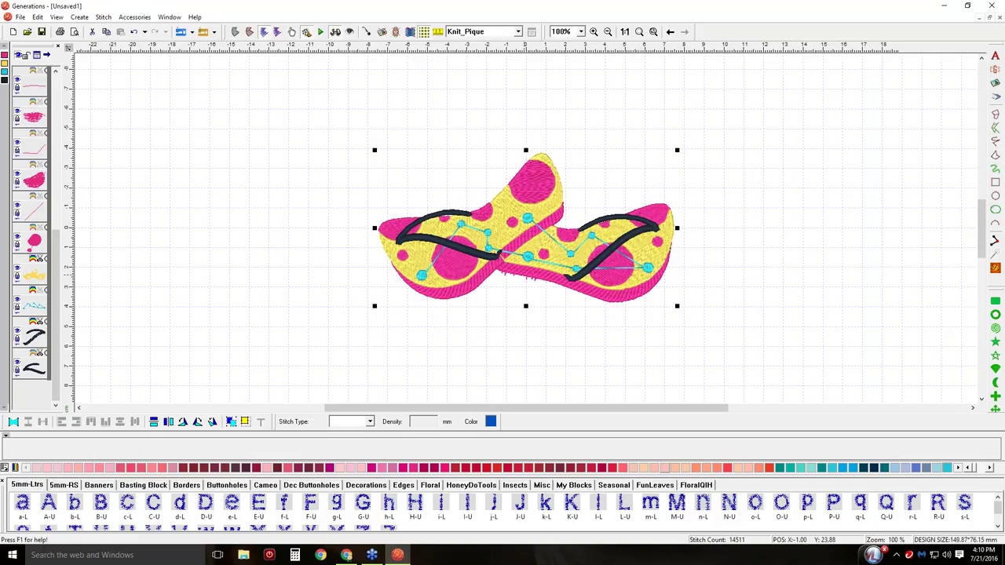
- Select the pink sole object, widen the object list, and show the enlarged object as 2D stitches with needle penetrations
click(512, 275)
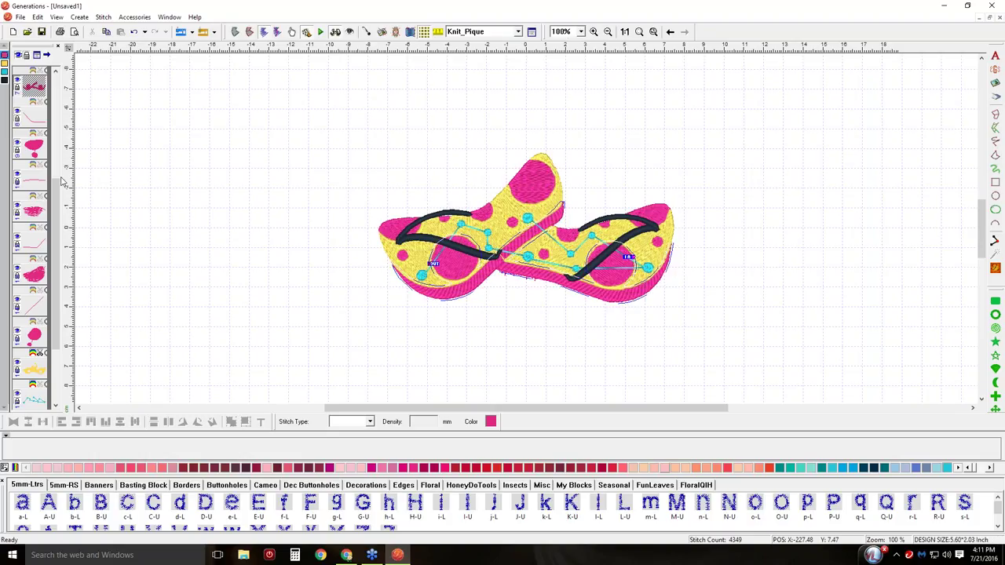
drag(66, 184, 100, 183)
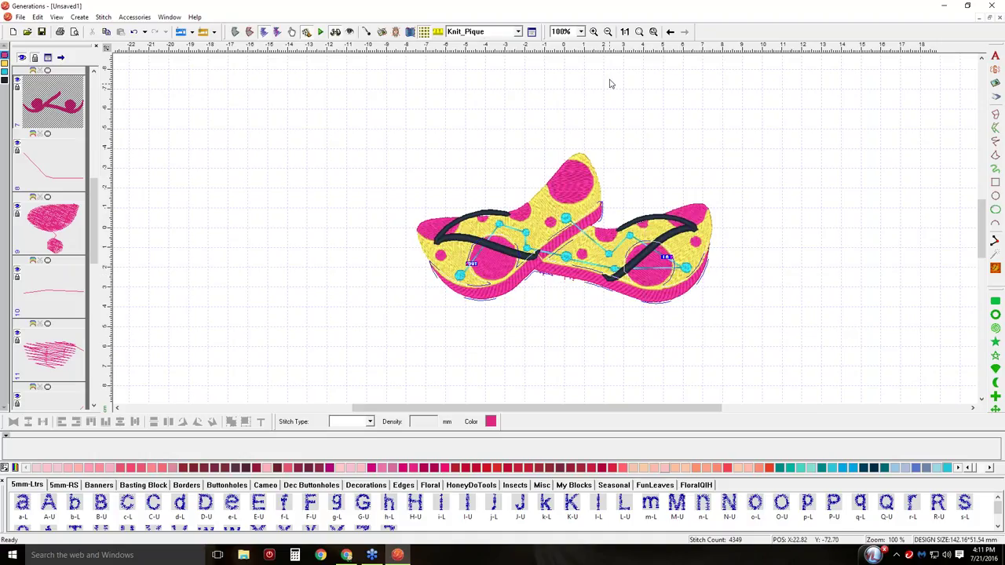
click(653, 32)
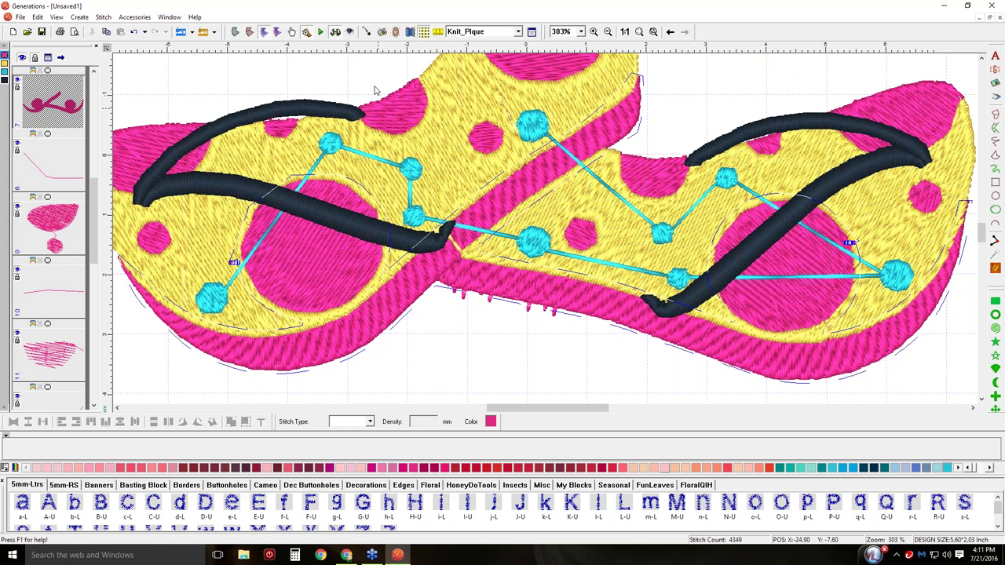
click(336, 32)
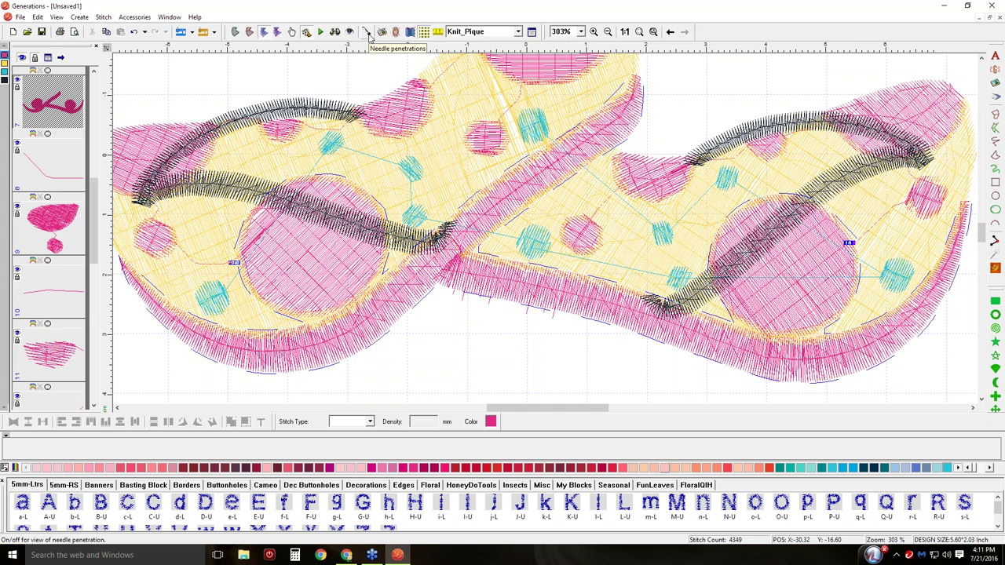
click(368, 35)
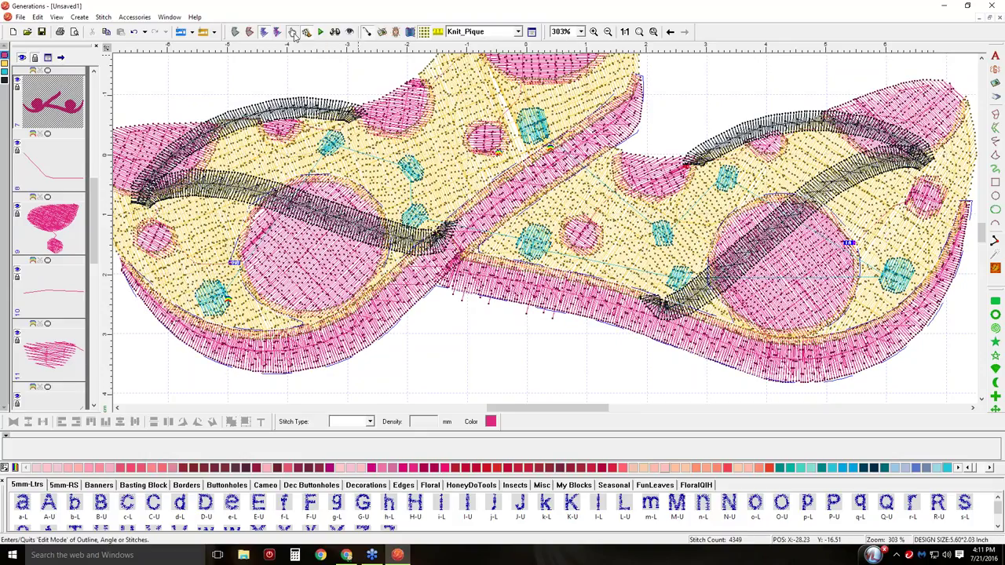
- In stitch edit mode, move the two stray needle points nearest the sole junction back onto the pink sole's lower edge
click(462, 300)
click(462, 300)
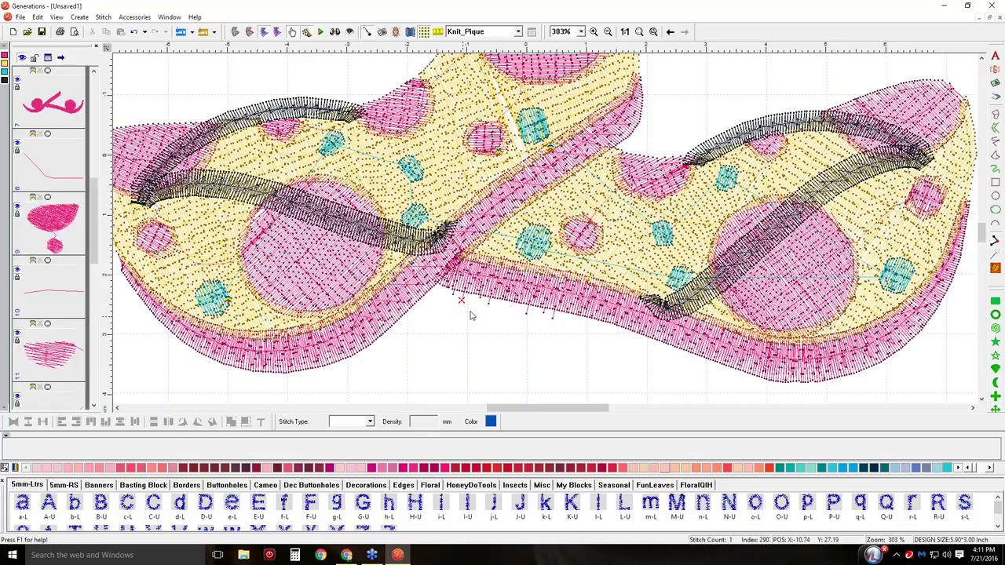
click(594, 32)
drag(395, 259, 584, 353)
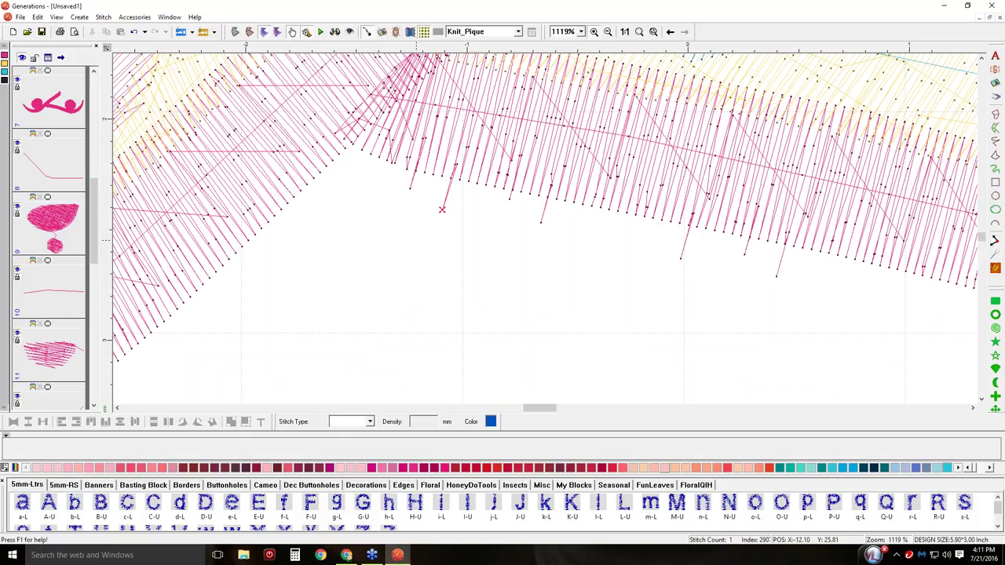
click(409, 189)
drag(409, 188, 415, 171)
mouse_move(443, 210)
mouse_down()
mouse_move(455, 181)
mouse_move(445, 213)
mouse_up()
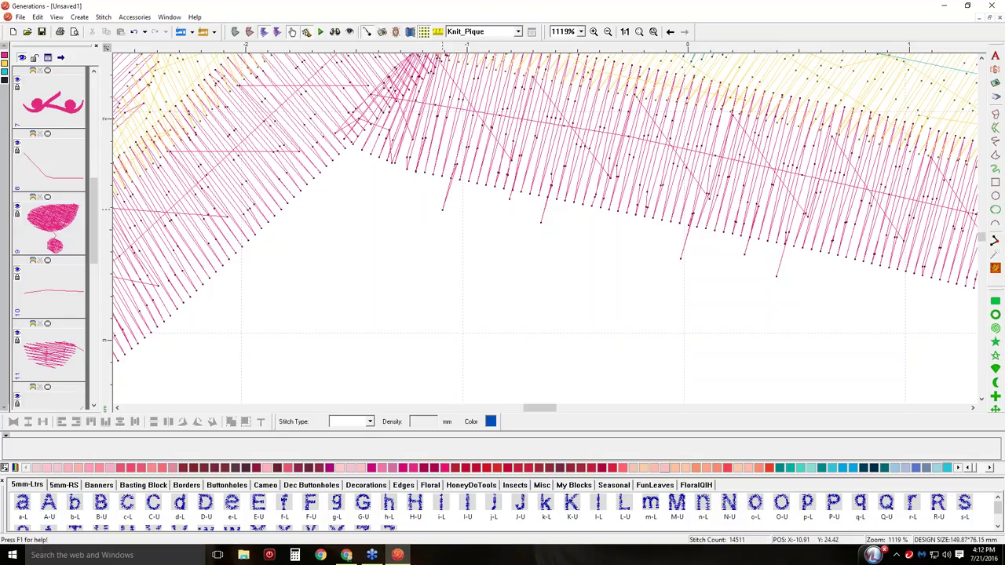
click(442, 210)
drag(442, 210, 451, 179)
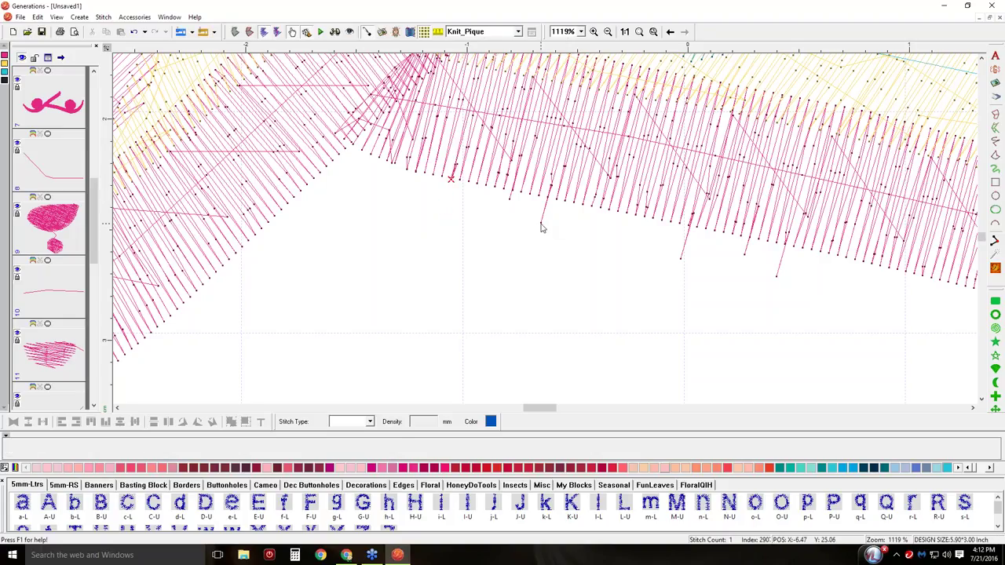
- Move the remaining stray needle points along the pink sole of the right shoe back onto its lower edge
click(540, 222)
drag(540, 222, 547, 197)
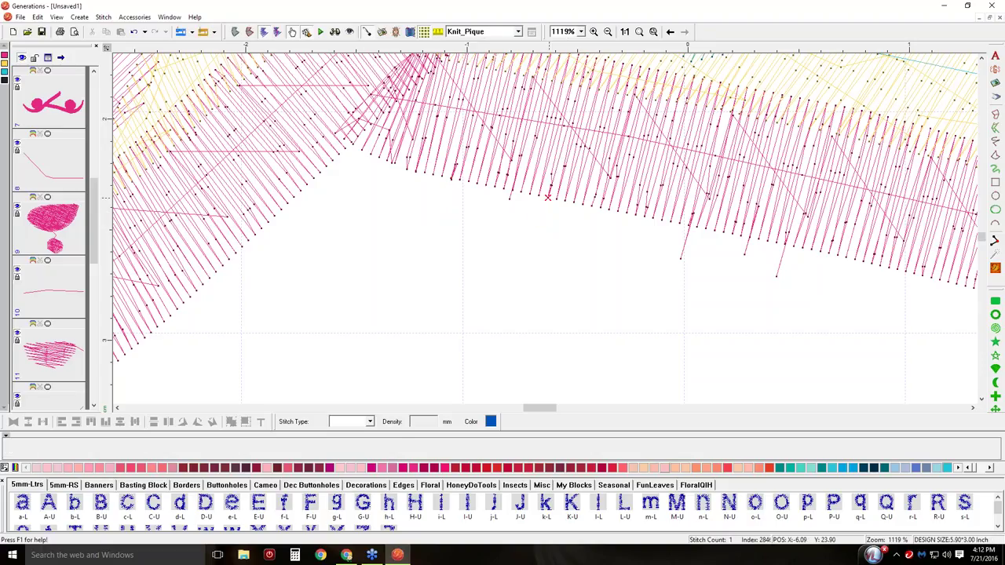
click(680, 258)
drag(680, 258, 688, 226)
drag(776, 275, 776, 281)
click(777, 281)
drag(776, 276, 785, 243)
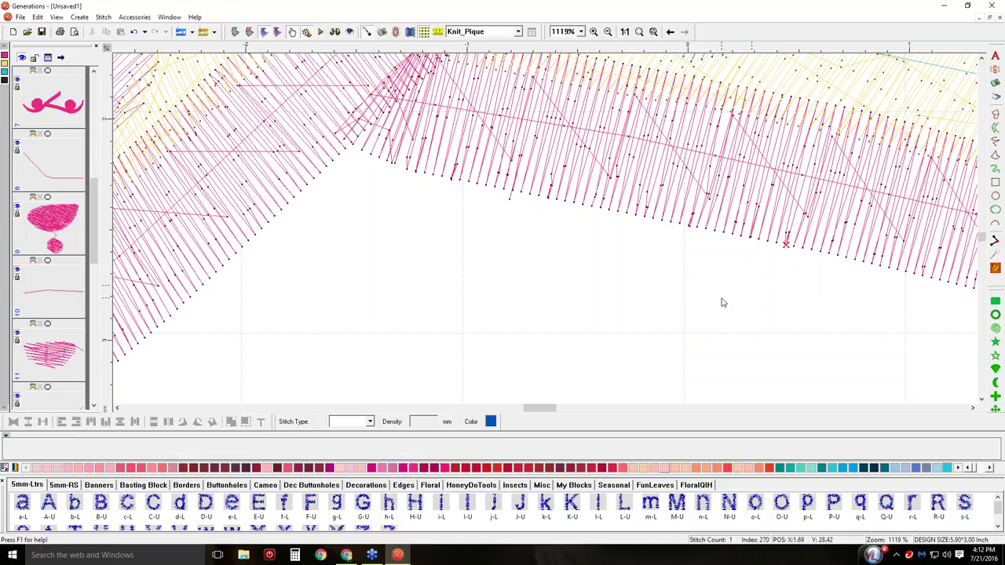
click(509, 200)
drag(509, 199, 512, 190)
- Restore the 1:1 view, hide the needle penetrations, leave stitch editing and return to the 3D display
click(625, 31)
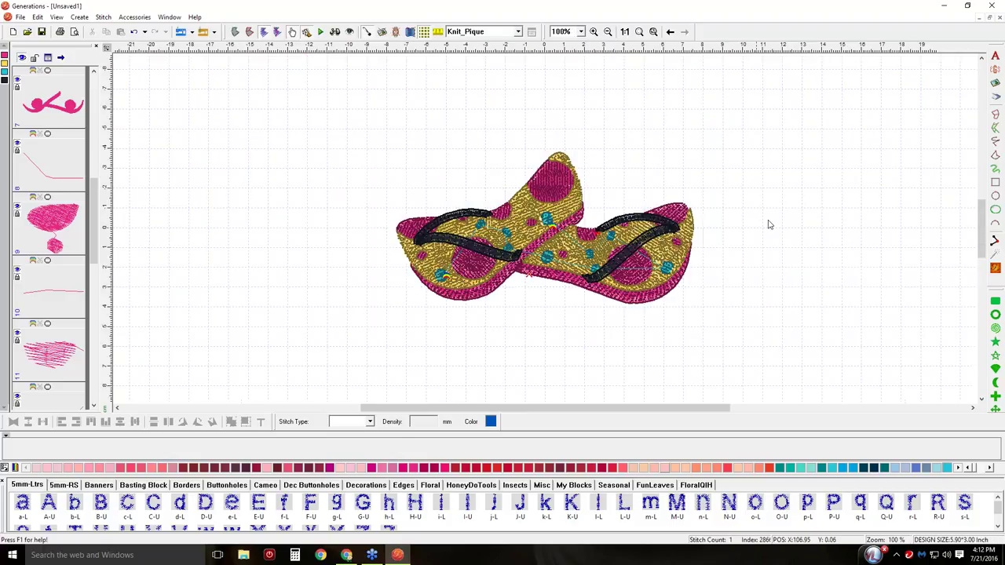
click(366, 32)
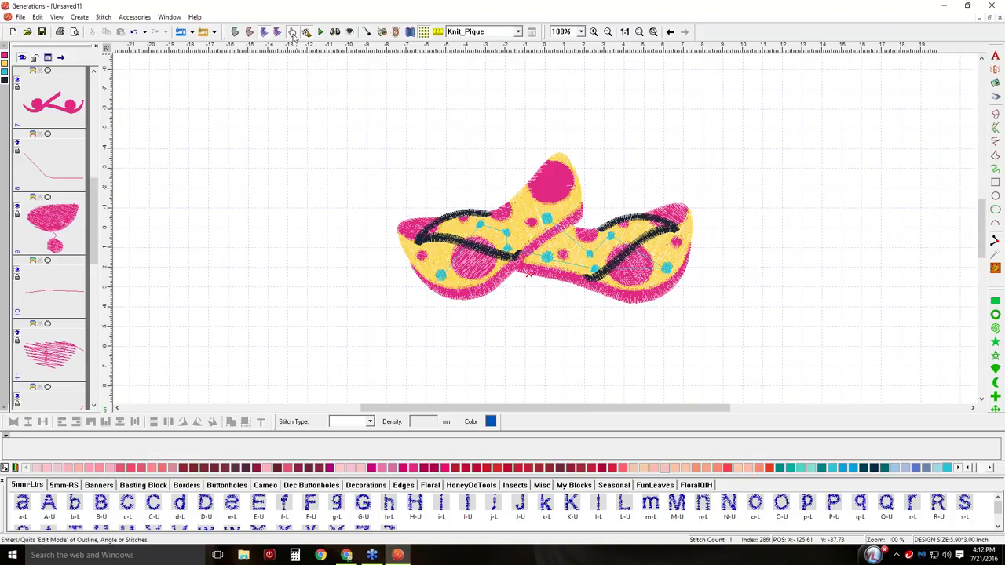
click(332, 35)
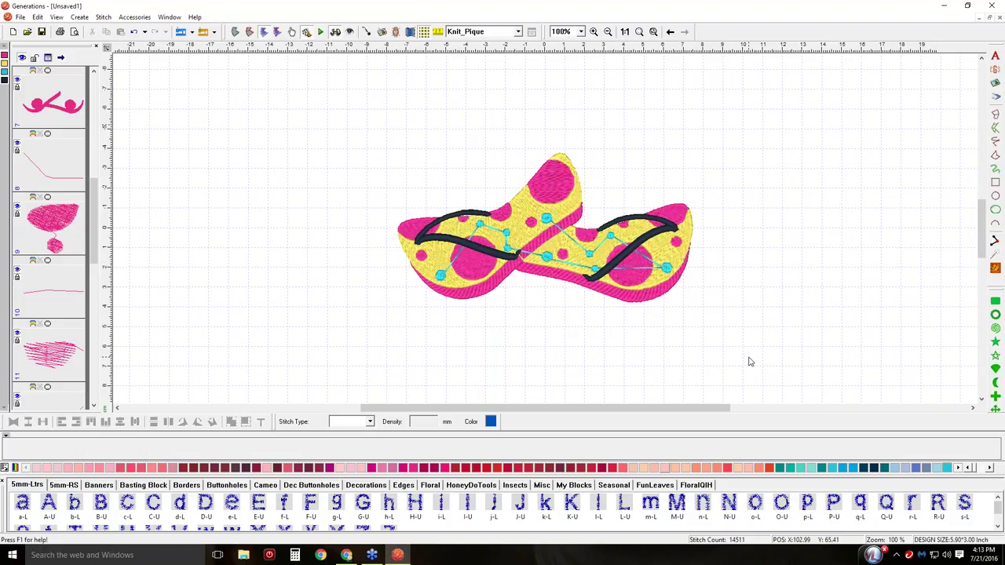
- Show the design as 2D stitches with needle penetrations and inspect the gap in the yellow fill below the large upper dot
click(368, 32)
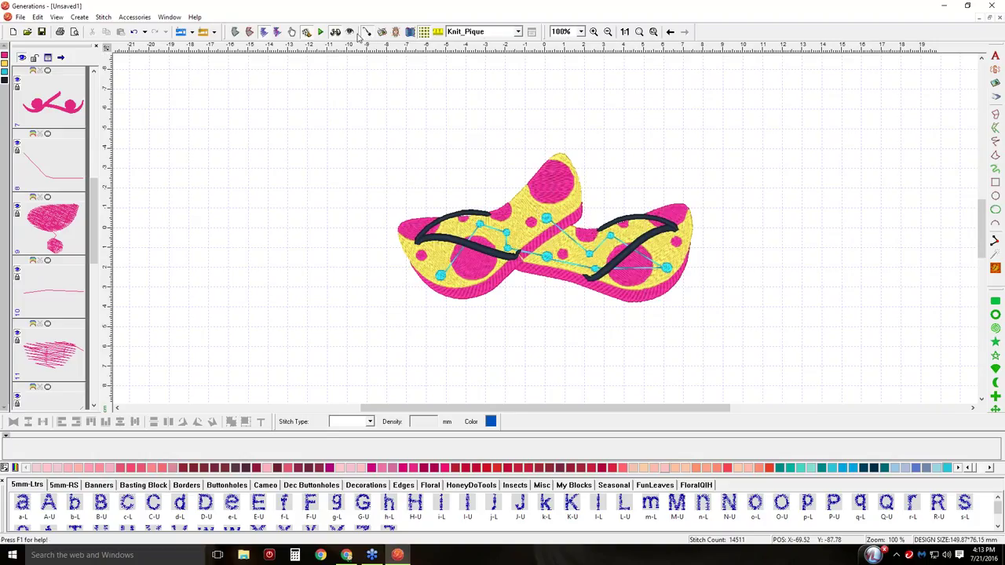
click(335, 32)
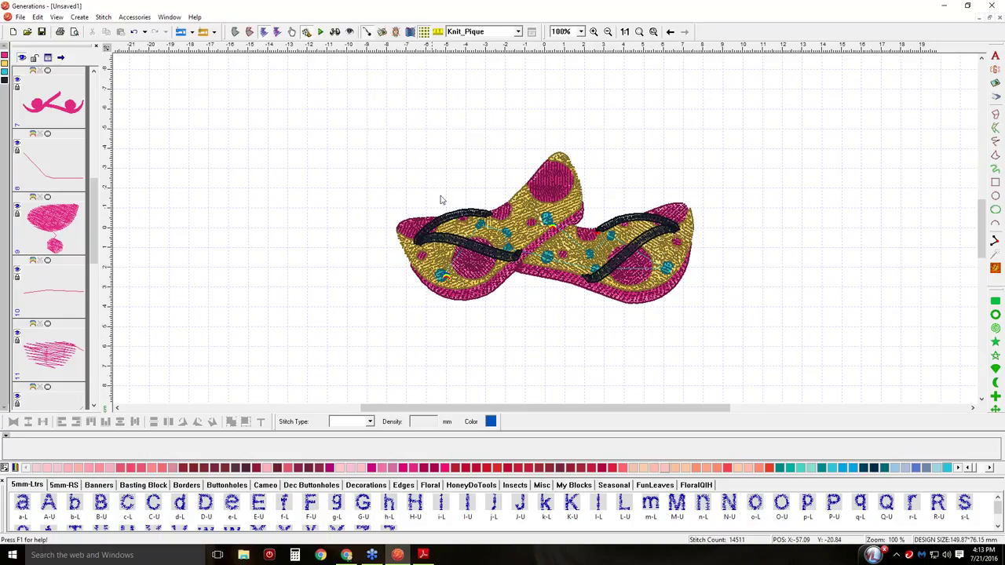
click(653, 32)
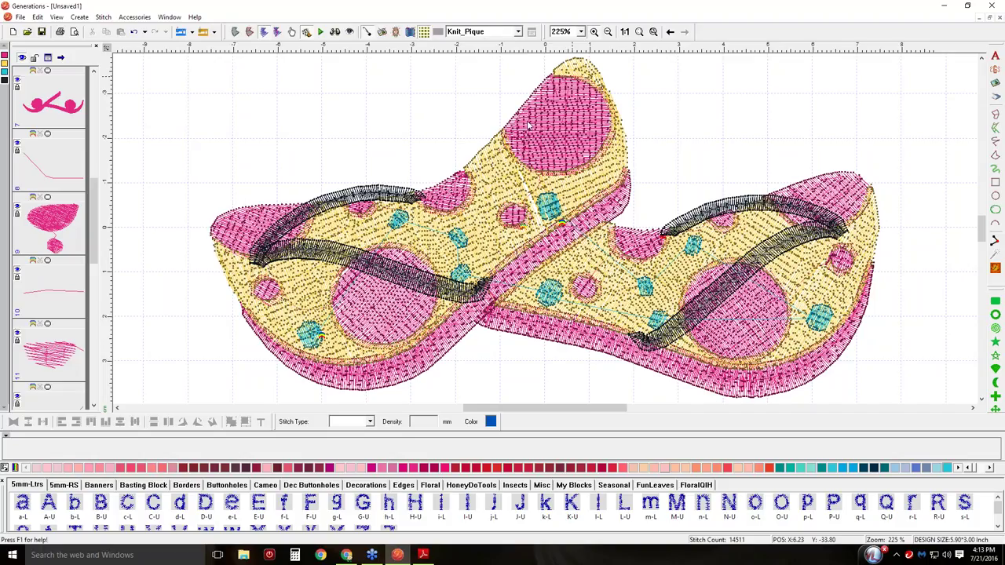
drag(498, 136, 556, 232)
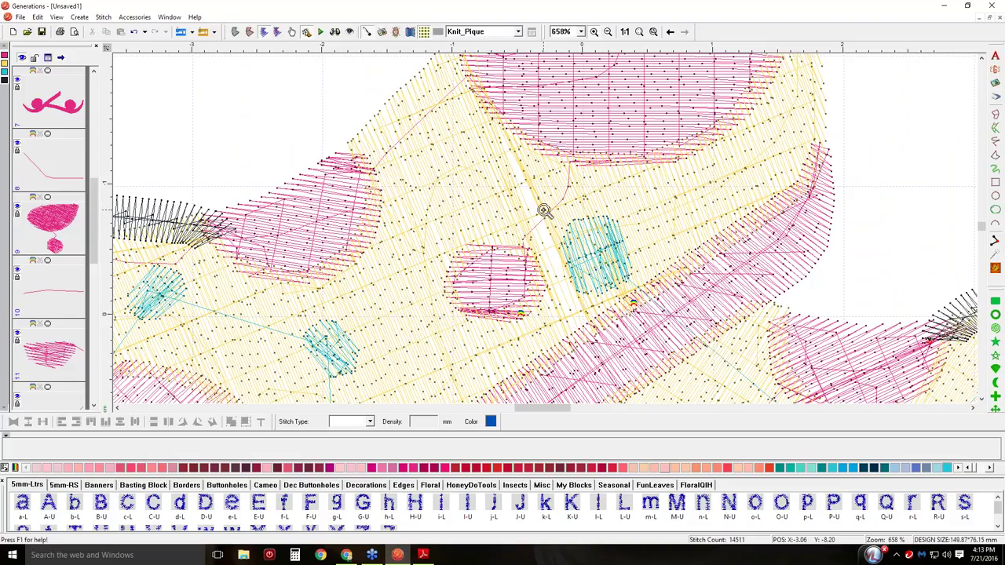
click(625, 31)
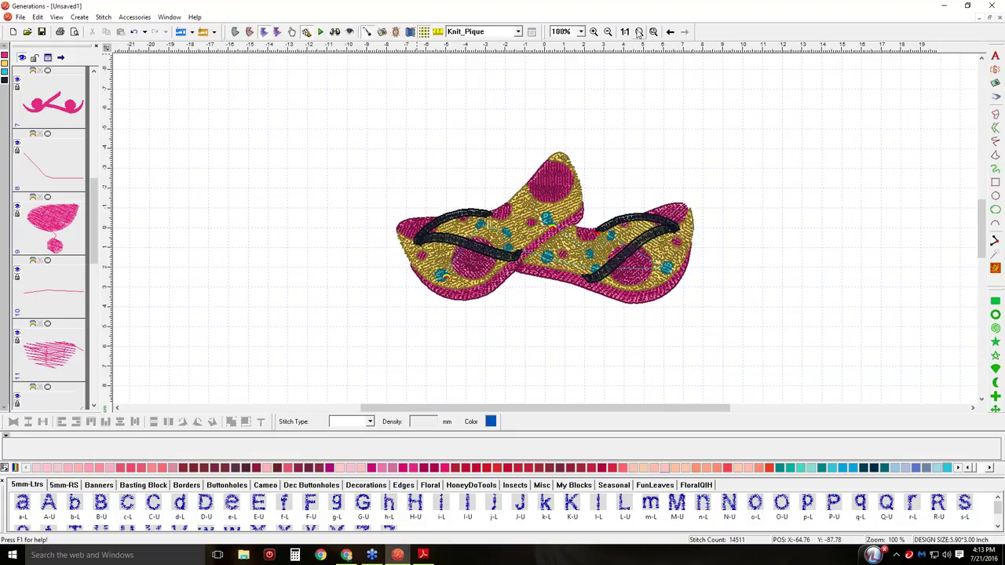
- Try moving a block of stitches around the left shoe's upper strap upward in stitch edit mode, and undo the move
click(653, 31)
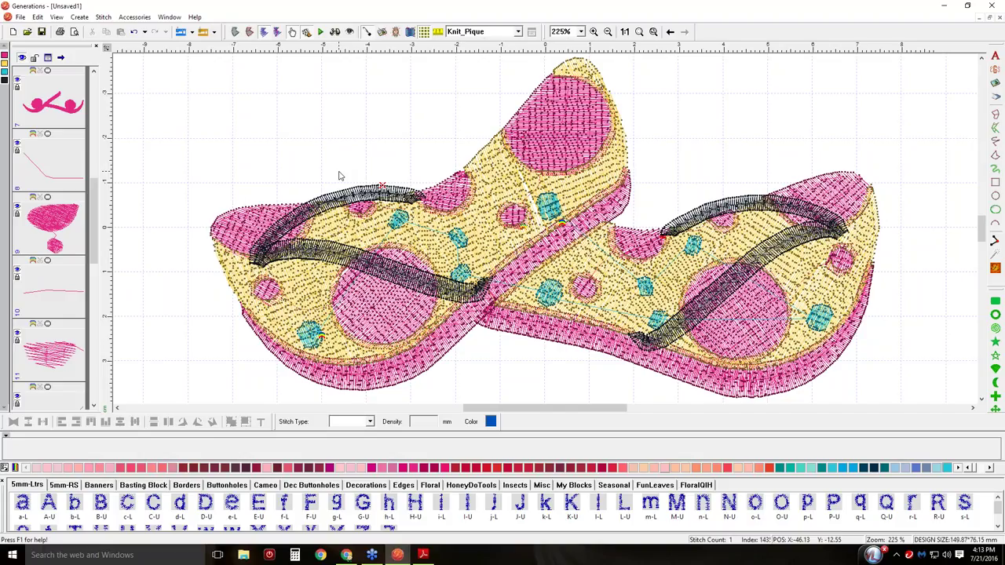
drag(338, 174, 407, 216)
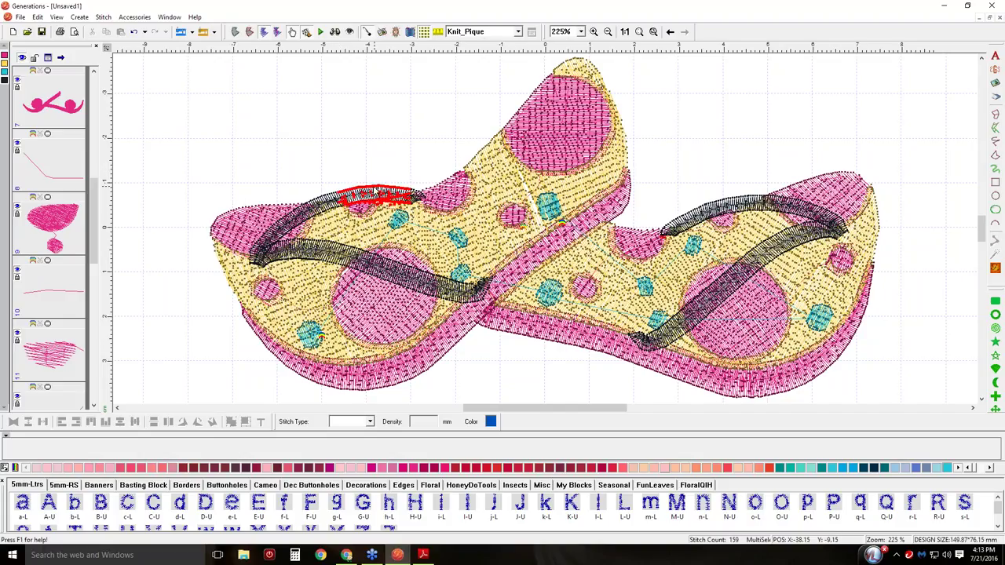
drag(370, 187, 371, 110)
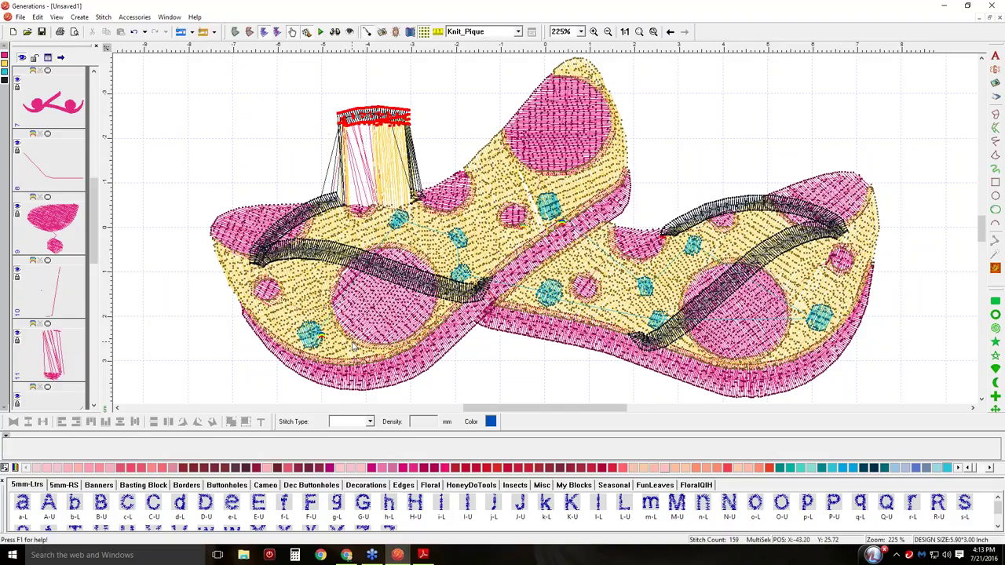
click(135, 32)
click(321, 164)
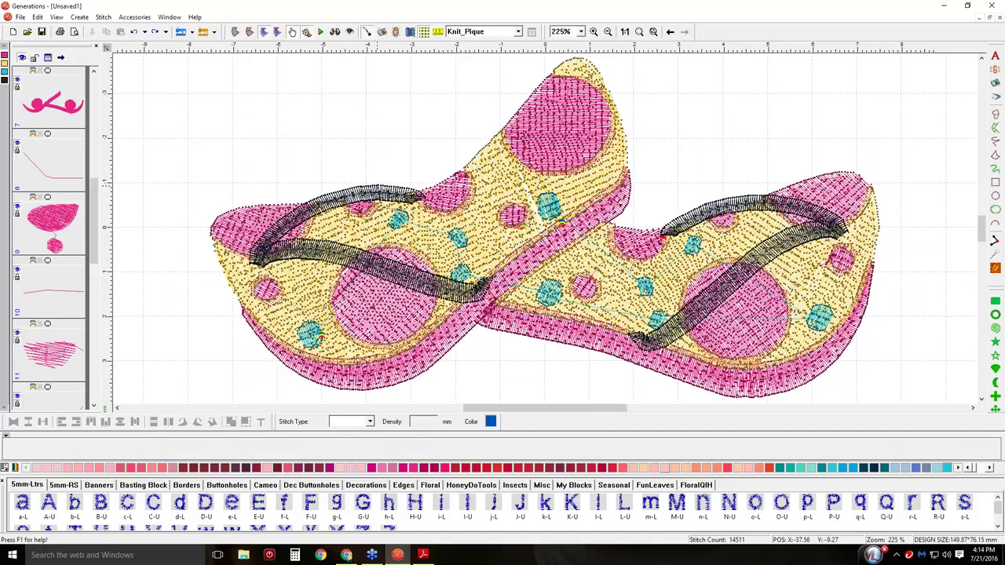
- Try deleting a run of consecutive stitches from the middle of the left shoe's upper strap, undo the deletion and deselect them
click(378, 187)
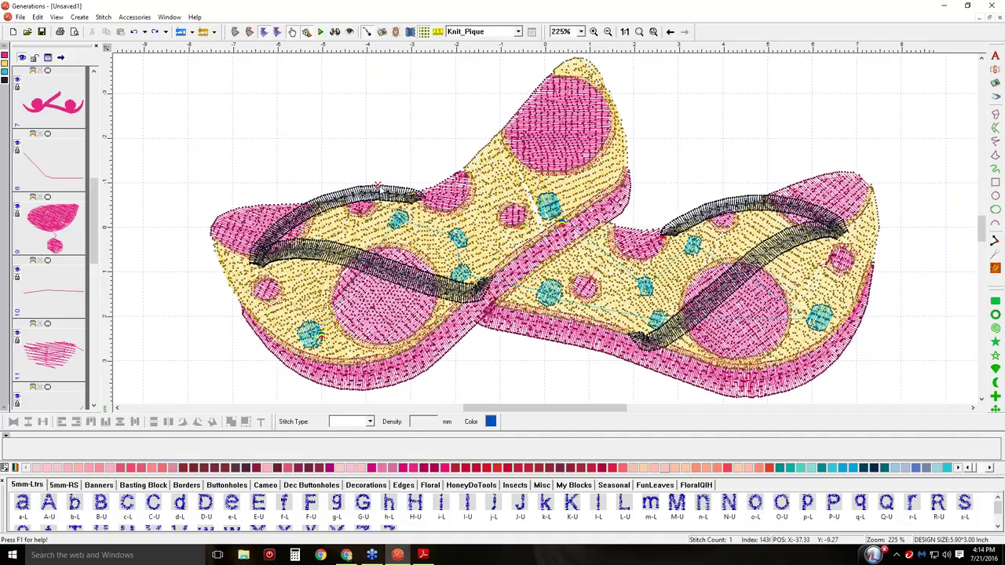
ctrl+click(416, 226)
ctrl+click(416, 226)
ctrl+click(416, 226)
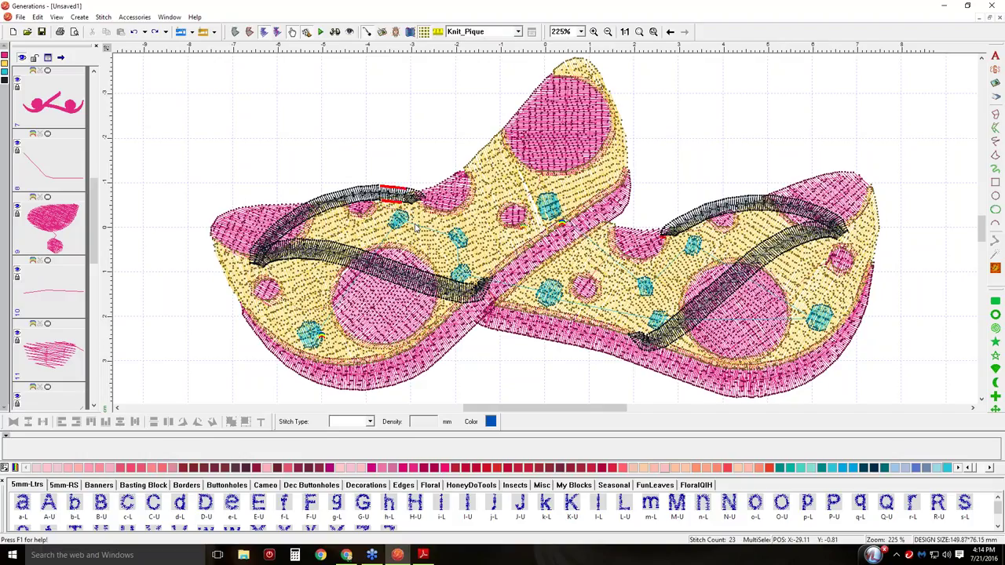
ctrl+click(416, 226)
ctrl+click(416, 227)
ctrl+click(416, 226)
ctrl+click(416, 226)
ctrl+click(416, 226)
ctrl+click(416, 226)
ctrl+click(416, 226)
ctrl+click(416, 227)
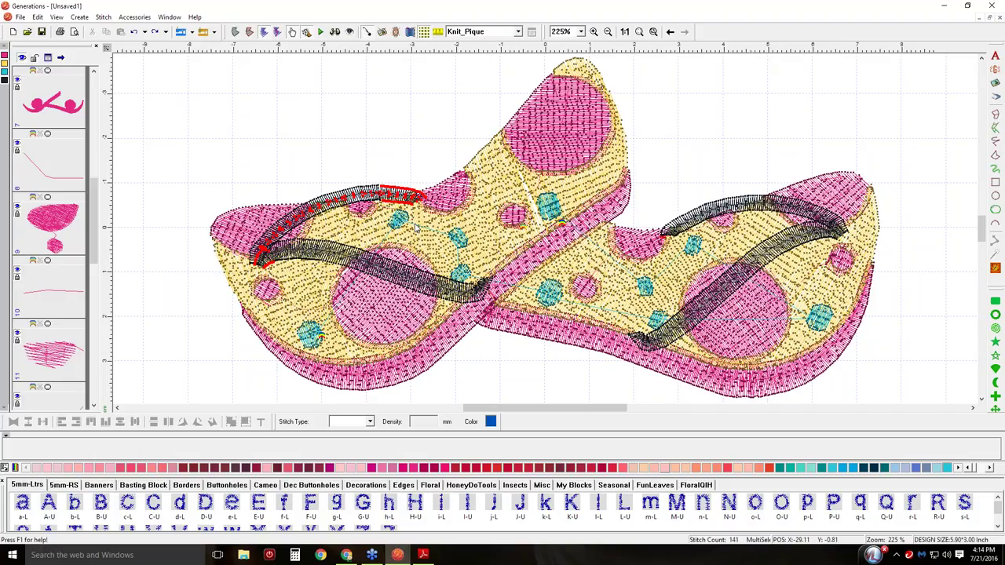
key(Delete)
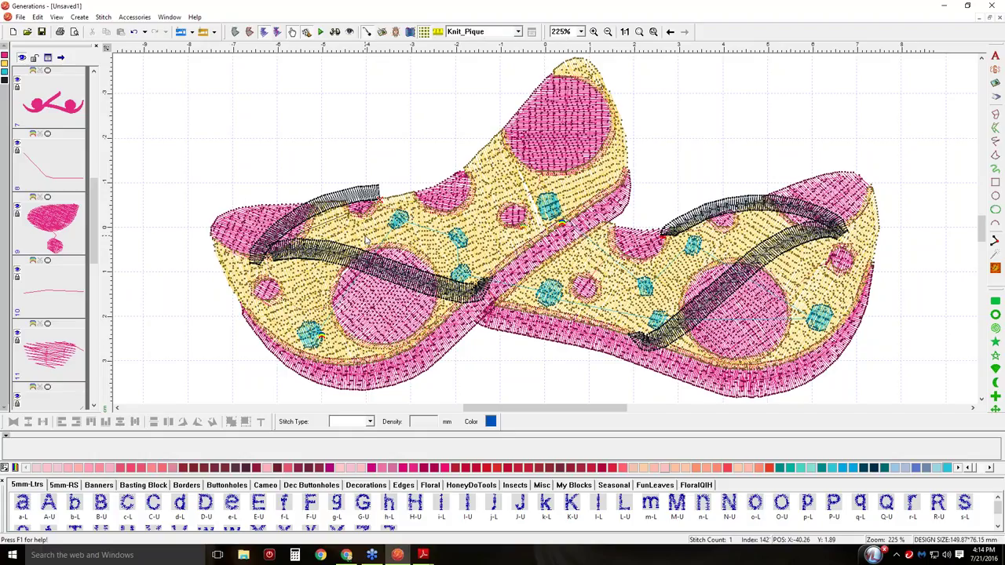
click(134, 32)
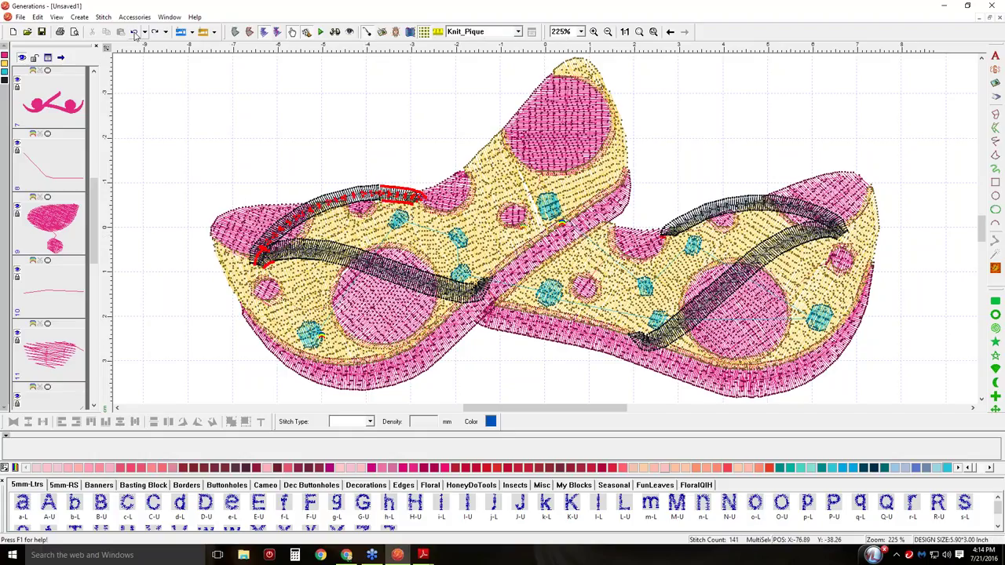
click(186, 98)
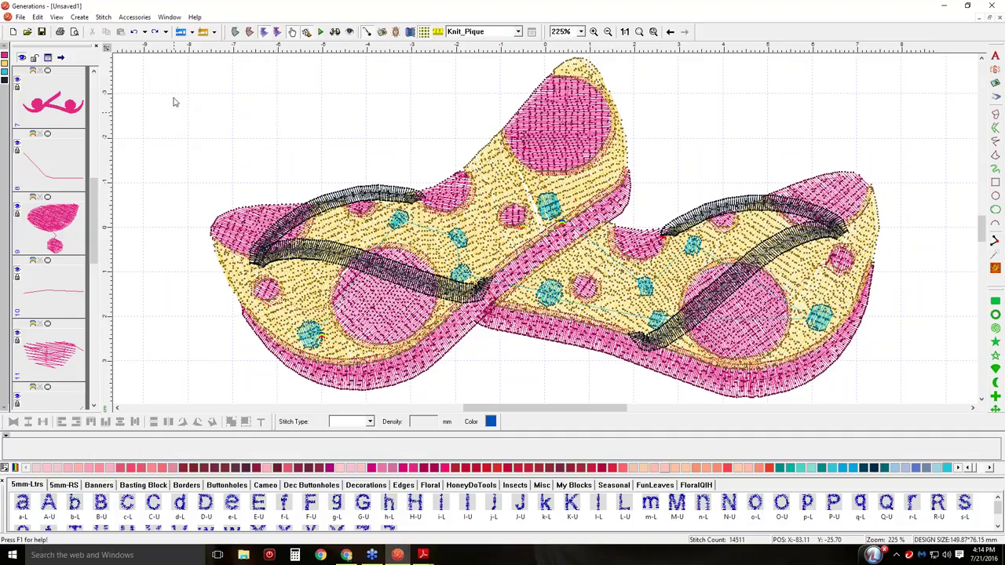
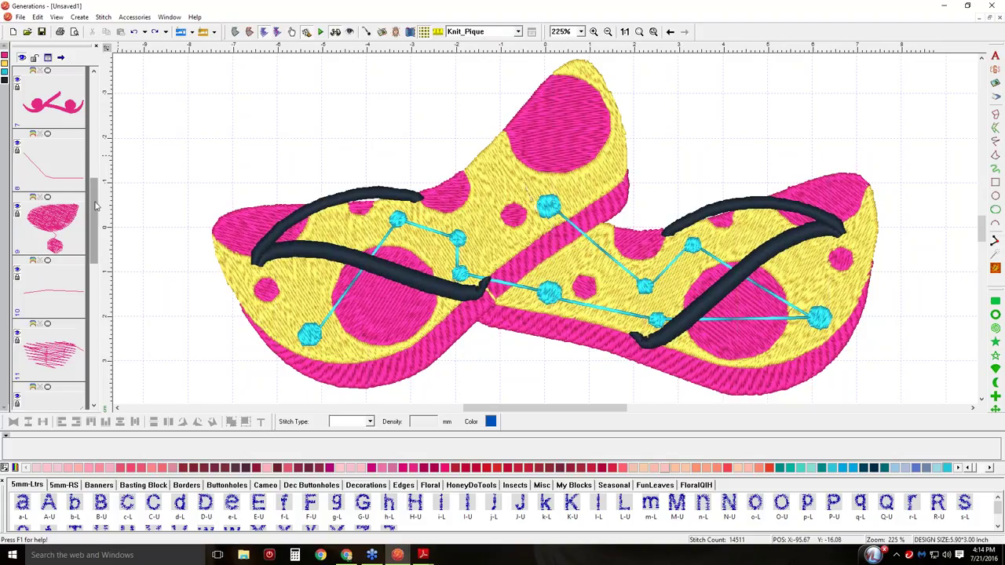
- Zoom in on the yellow connecting stitch between the two shoes and show the design as 2D stitches
drag(94, 220, 95, 155)
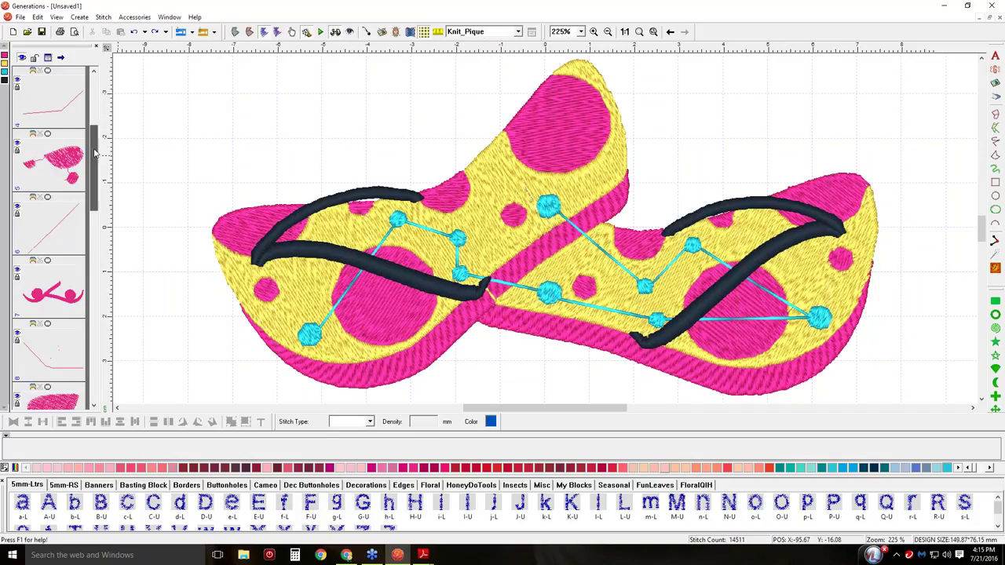
click(5, 63)
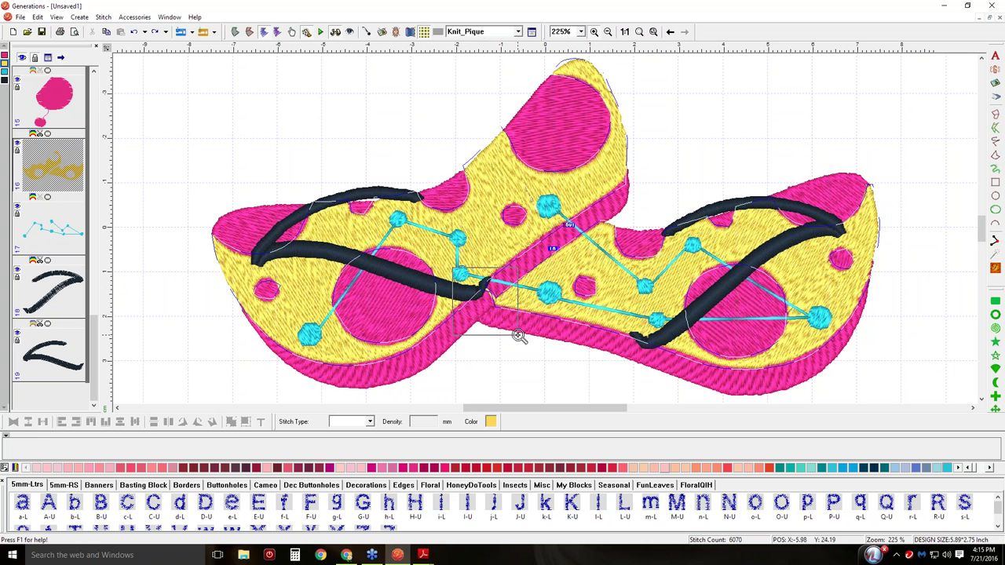
scroll(517, 334, up, 5)
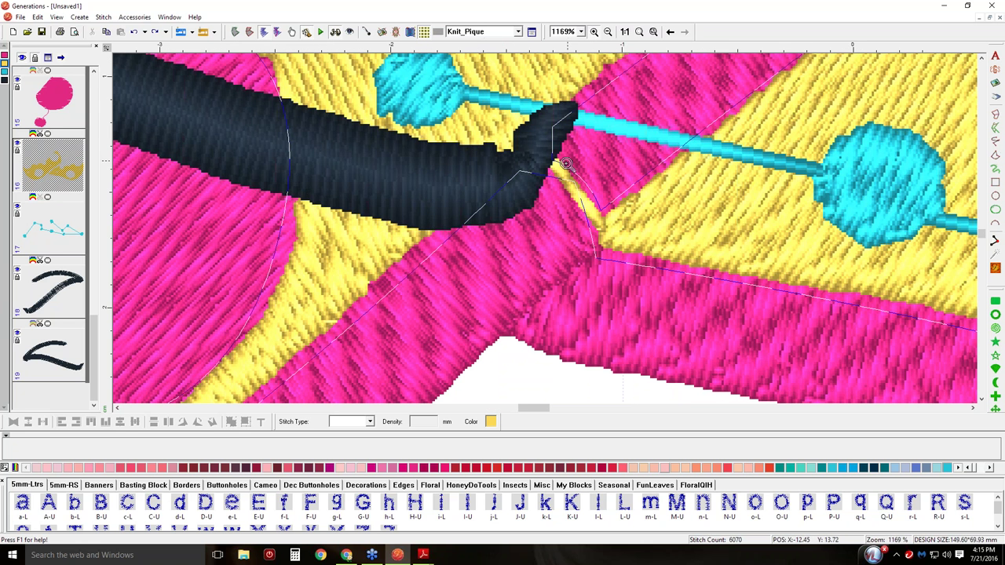
click(336, 31)
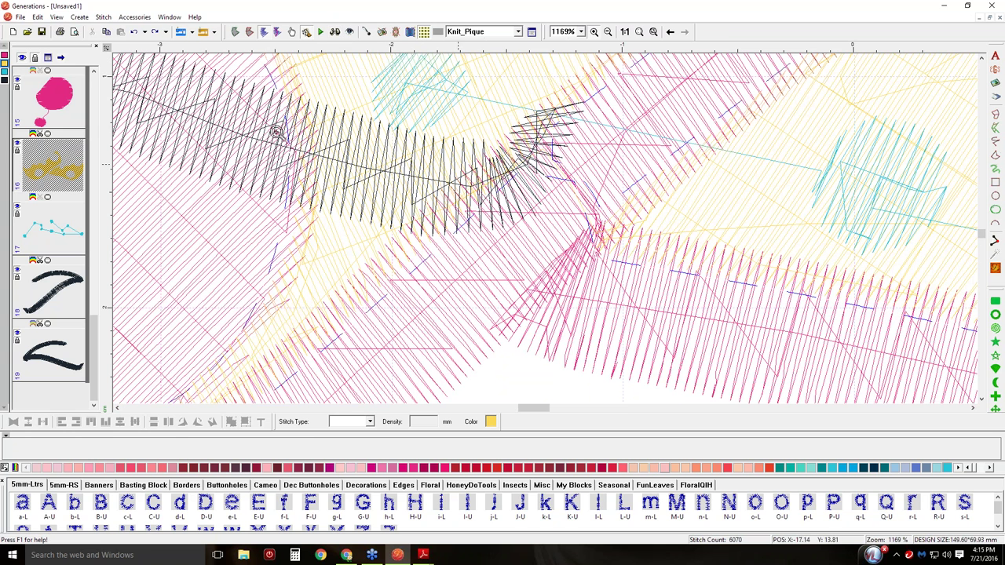
- Hide all pink, black and turquoise sections so only the yellow fill of both shoes is displayed
click(53, 171)
click(4, 55)
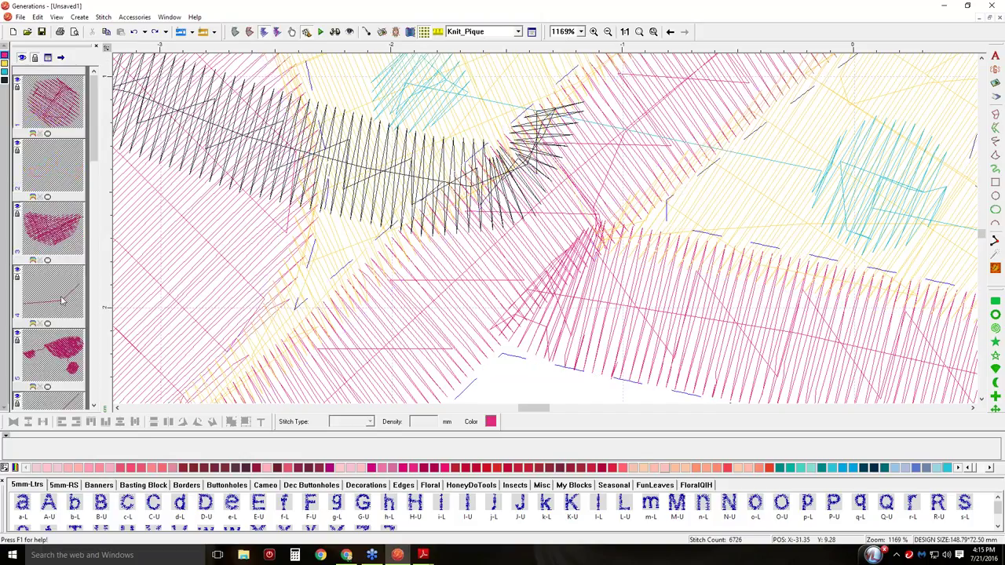
click(639, 33)
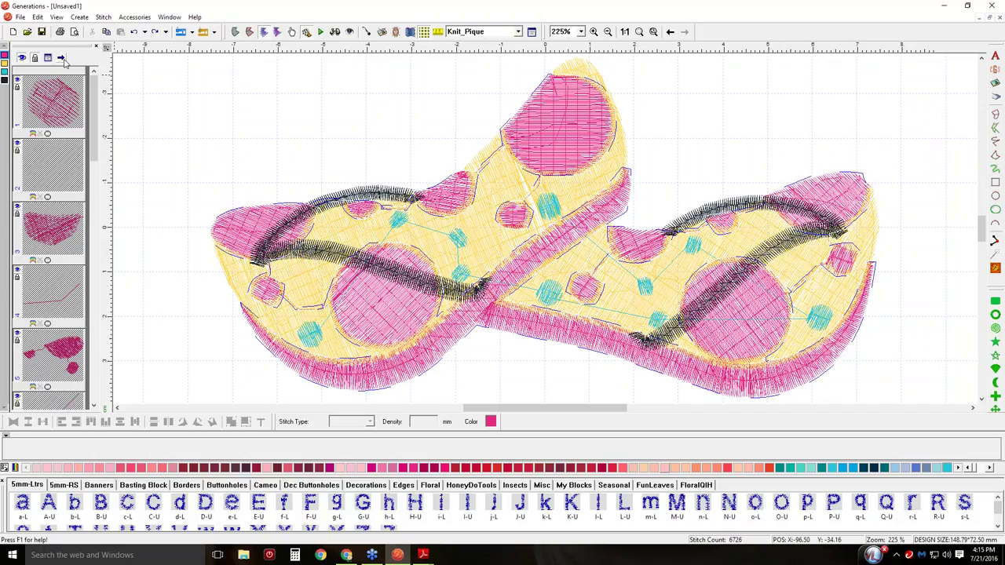
click(23, 59)
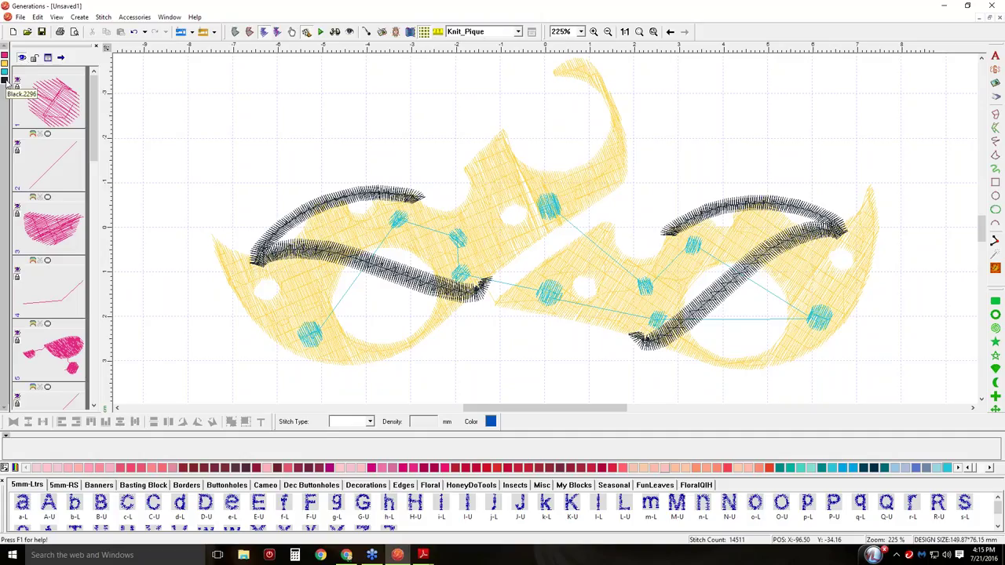
click(5, 80)
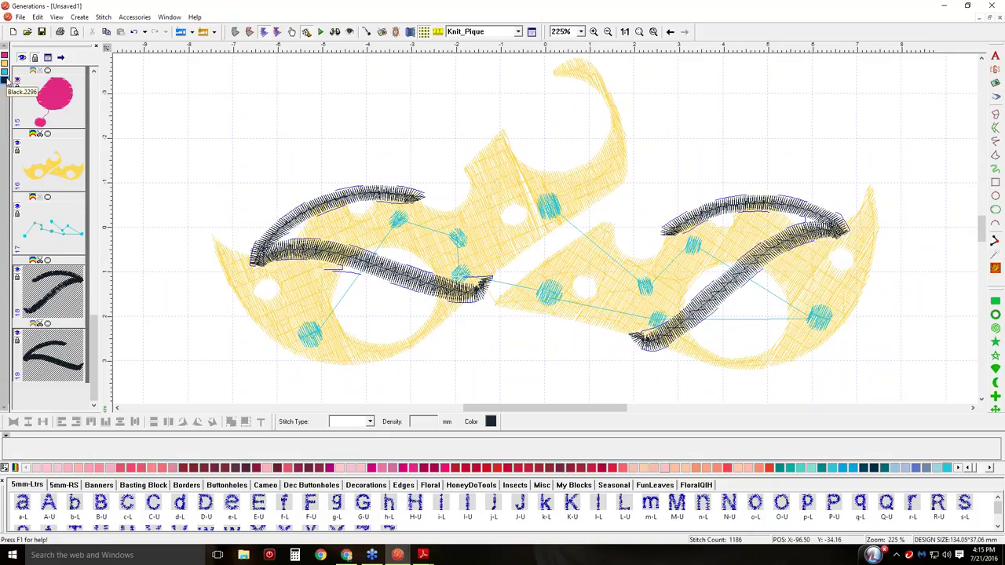
ctrl+click(5, 71)
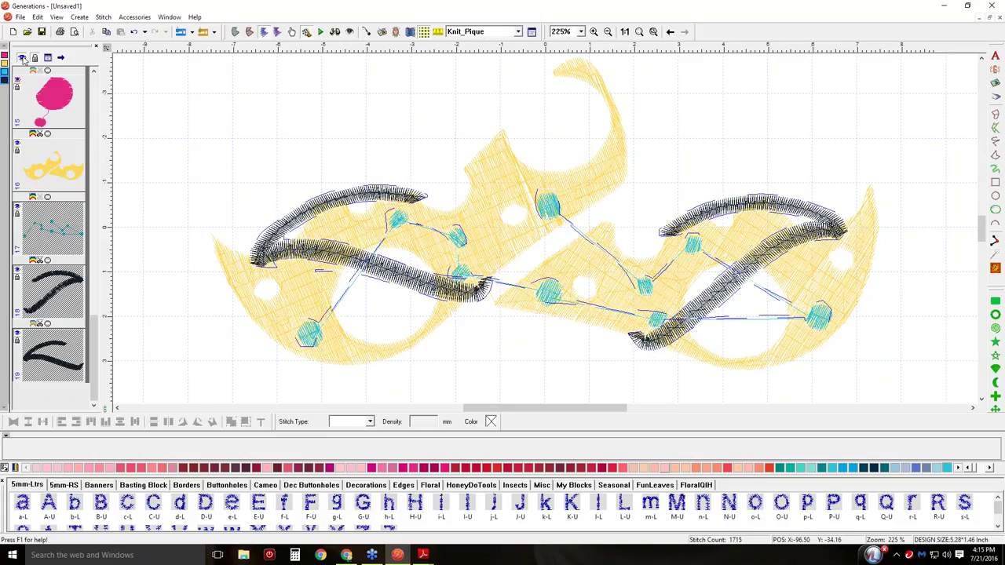
click(23, 59)
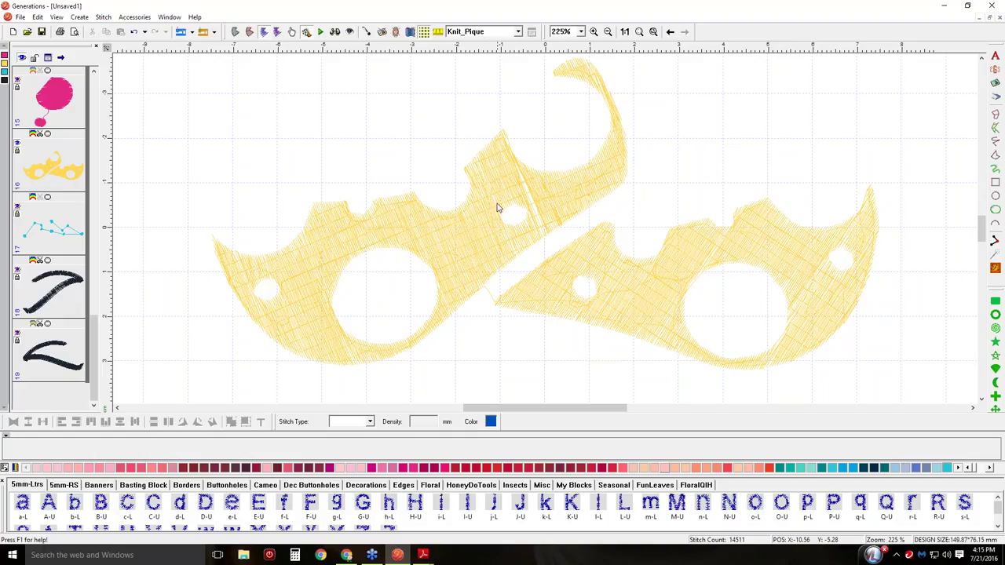
- Show the needle penetrations and, in stitch edit mode, select the middle penetration of the yellow stitch connecting the two shoes
click(594, 31)
drag(411, 230, 532, 325)
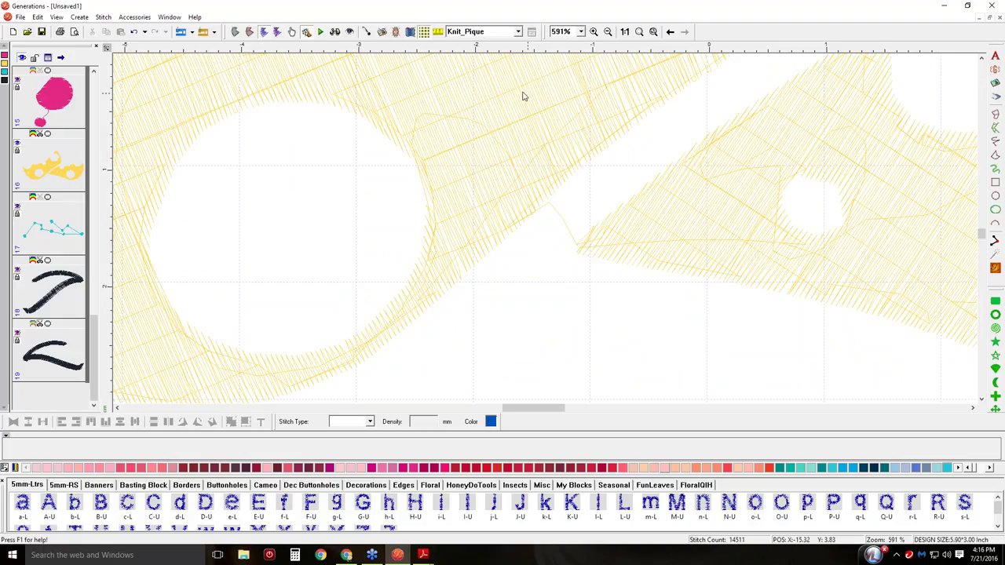
click(366, 32)
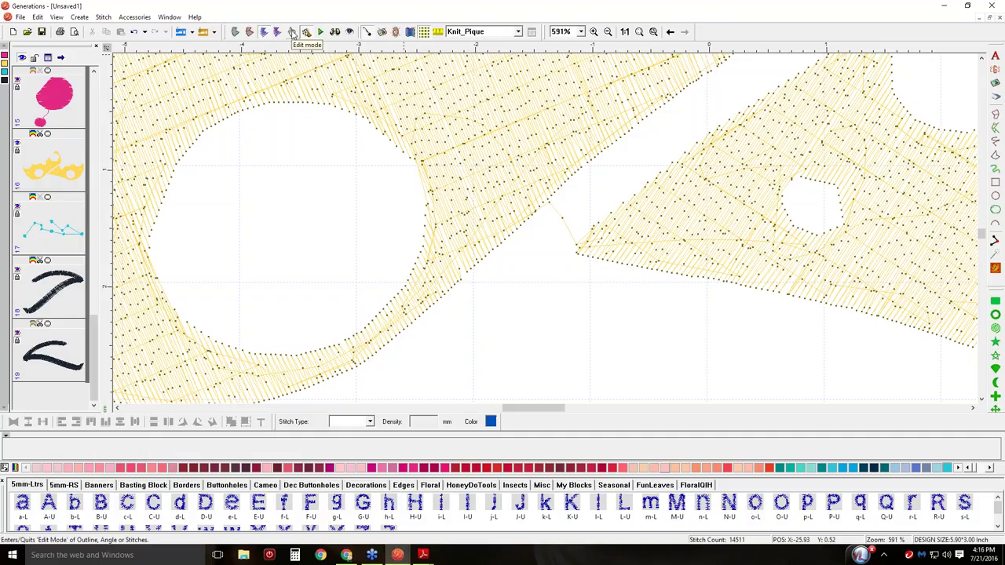
click(562, 217)
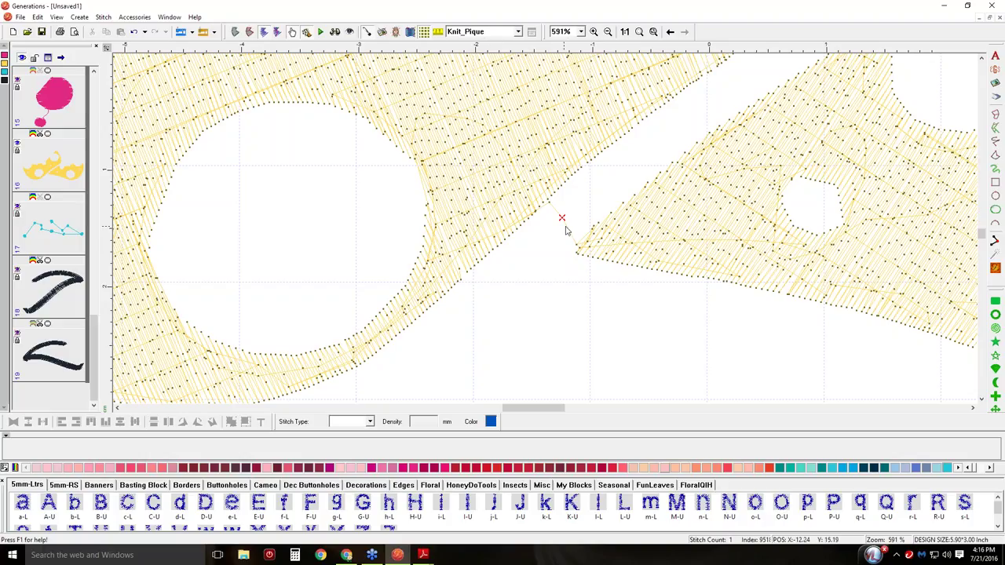
- Try moving the penetrations of the yellow connecting stitch away from the gap, and undo the changes
key(Left)
key(Up)
mouse_move(548, 226)
mouse_down()
mouse_move(549, 246)
mouse_move(507, 235)
mouse_up()
key(ctrl+z)
click(134, 33)
click(135, 33)
- Try replacing the last stitch at the left shoe's edge before the gap by a Trim, and undo the replacement
right_click(548, 201)
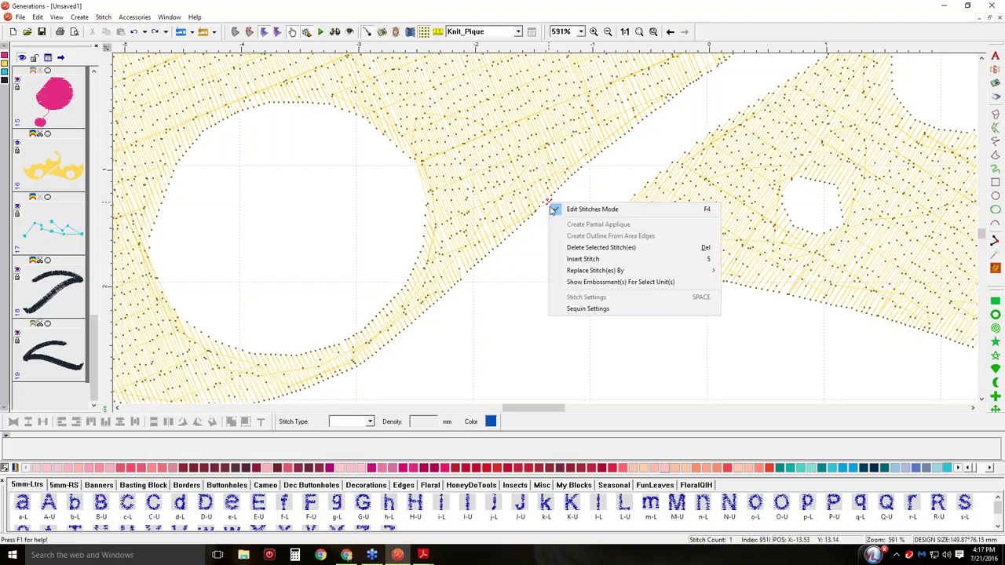
mouse_move(591, 272)
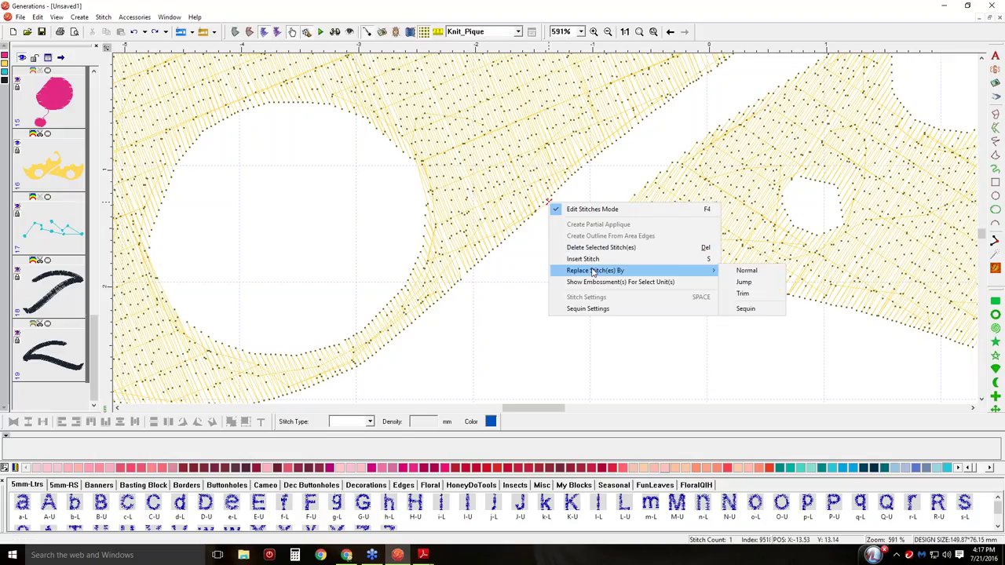
click(743, 293)
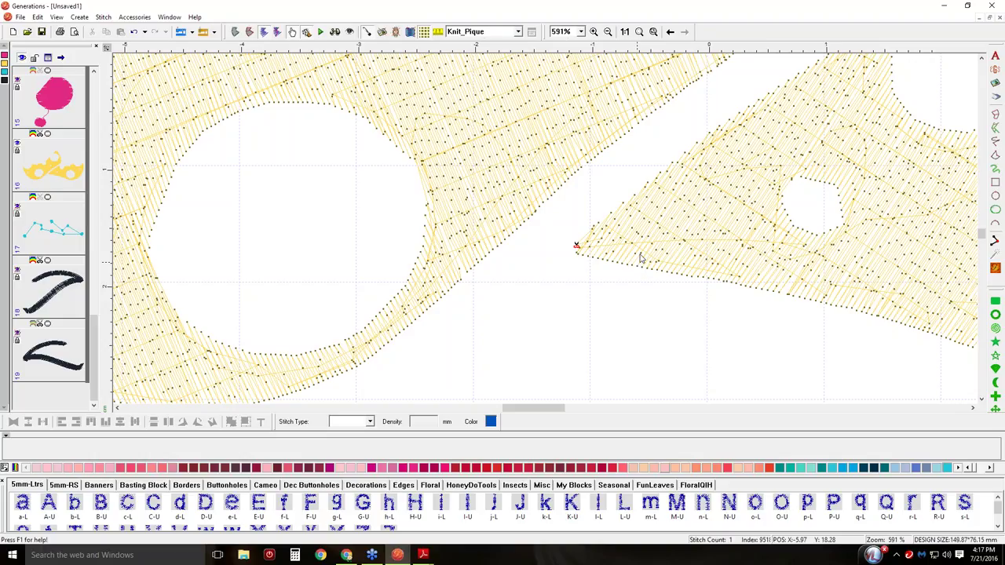
click(134, 31)
- Move the last stitch before the gap slightly into the left shoe's yellow fill and replace it by a Trim
mouse_move(549, 201)
mouse_down()
mouse_move(556, 237)
mouse_move(560, 208)
mouse_move(544, 201)
mouse_up()
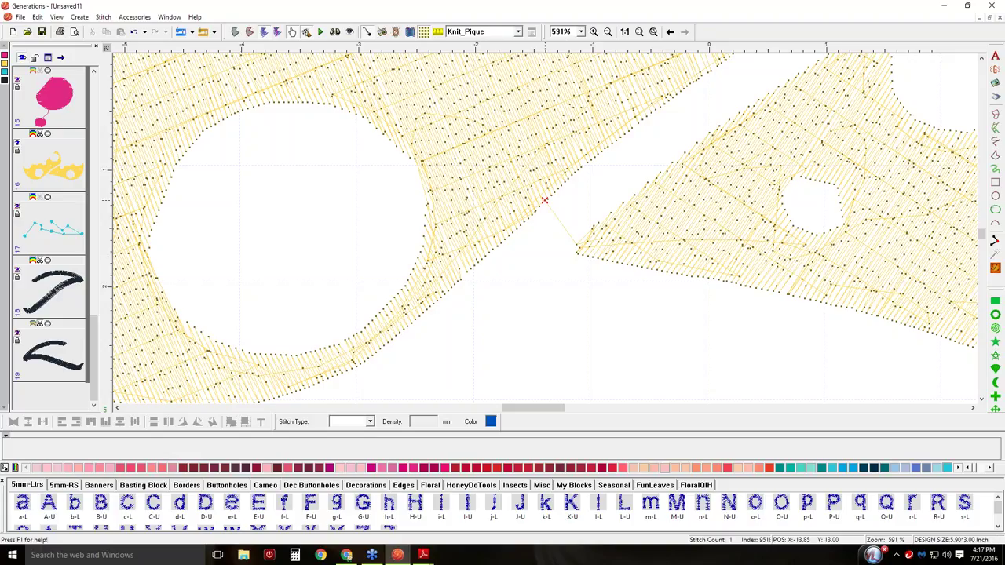
right_click(545, 201)
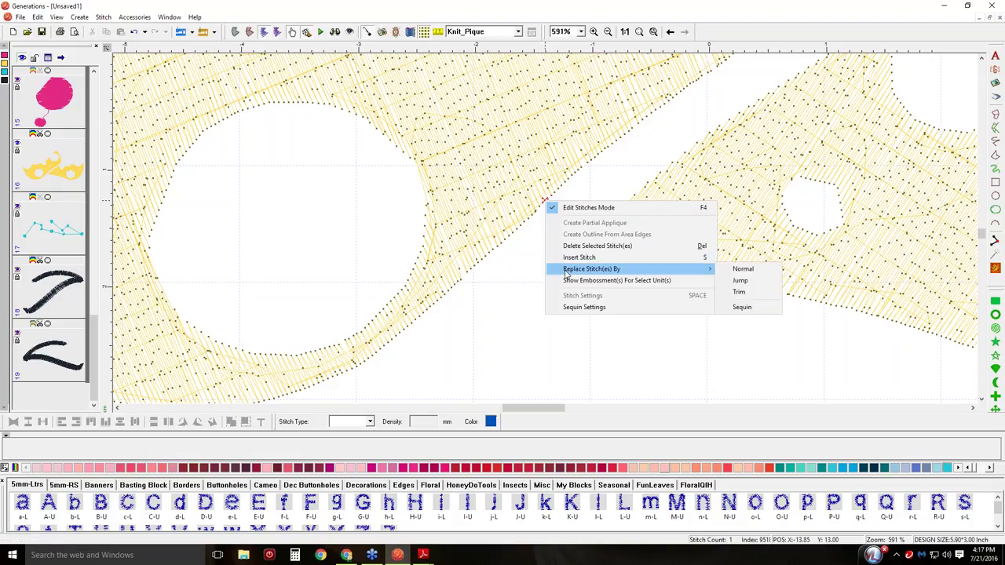
click(755, 292)
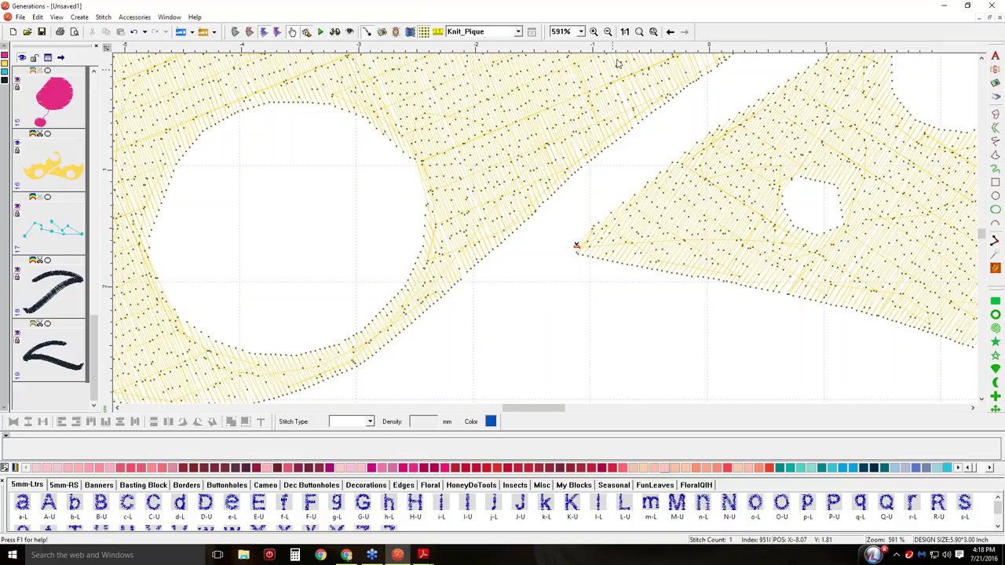
- Hide the yellow section, show the turquoise dots section instead and zoom in on its leftmost dots
click(625, 31)
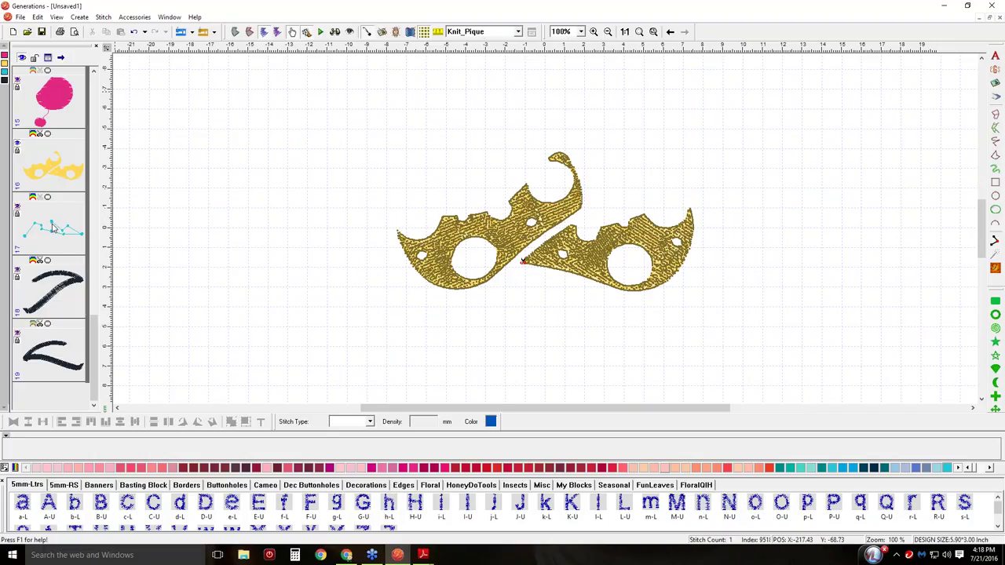
click(17, 144)
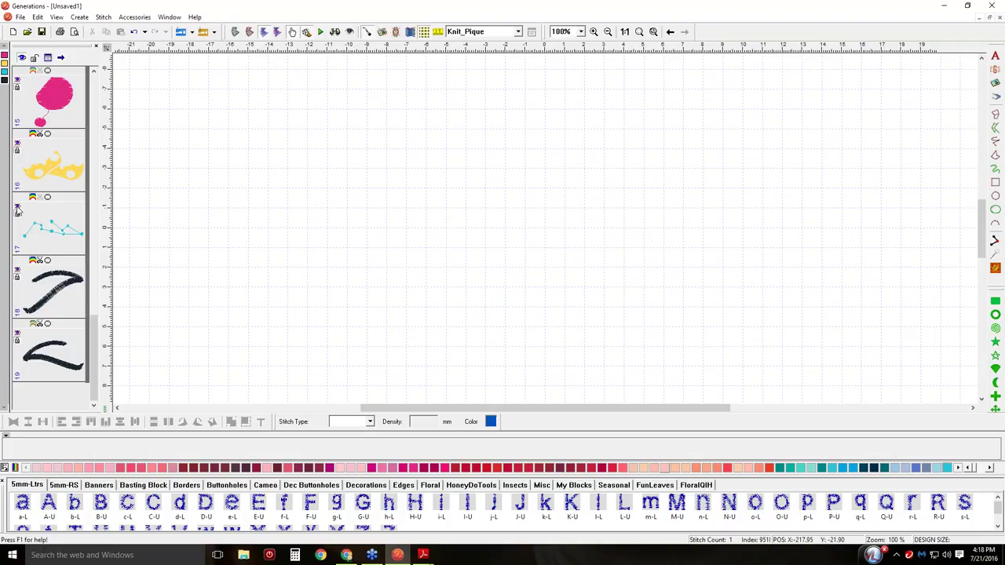
click(17, 211)
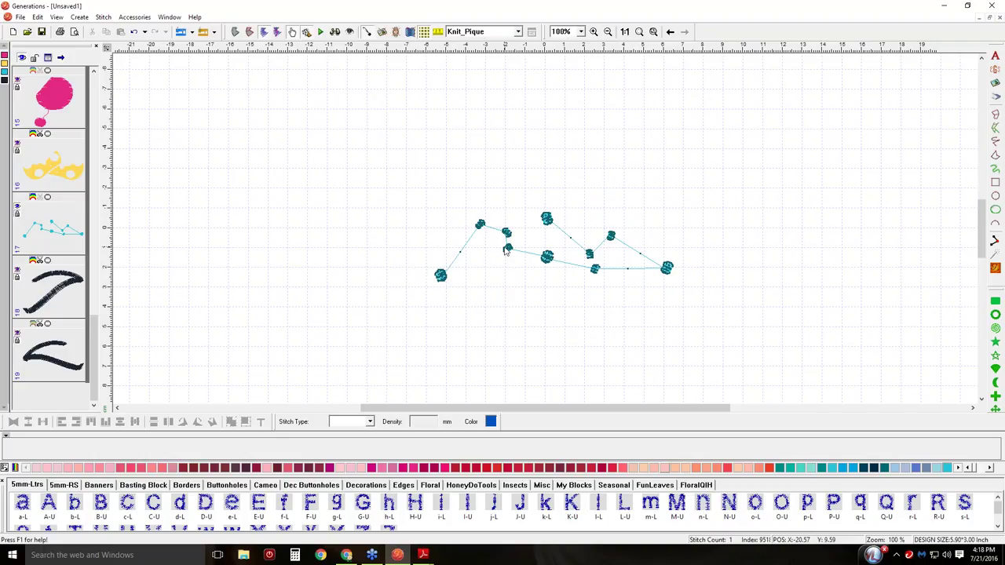
click(594, 32)
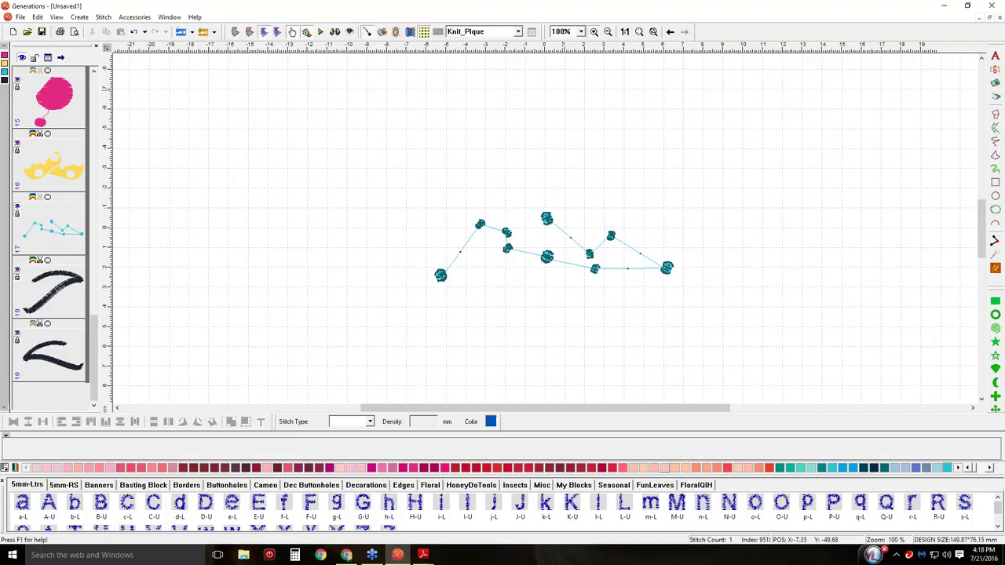
drag(377, 197, 686, 305)
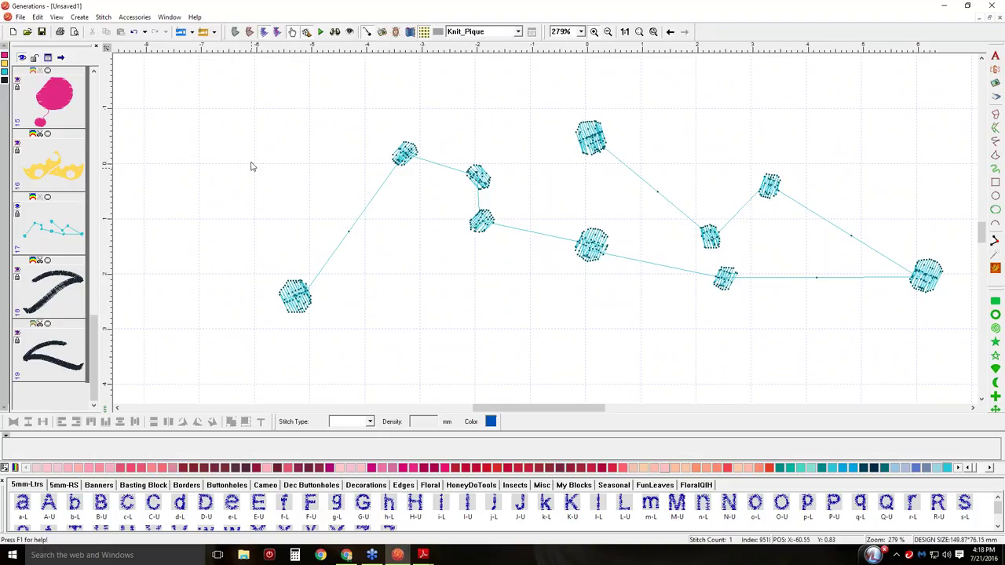
drag(276, 127, 554, 365)
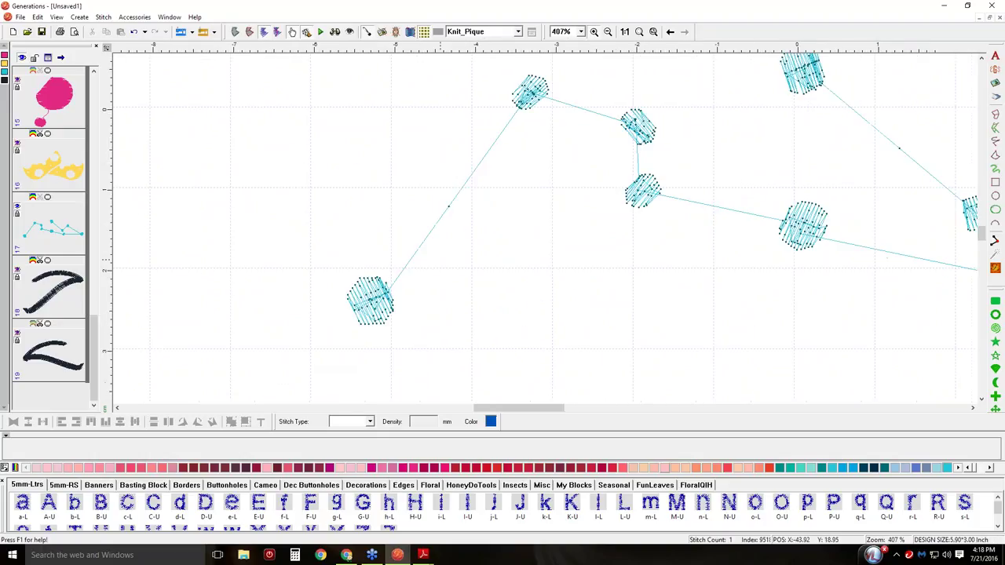
- Delete the middle penetration of the line leaving the leftmost turquoise dot and replace that dot's last stitch by a Trim
click(448, 207)
key(Left)
key(Left)
key(Left)
key(Left)
key(Left)
right_click(375, 308)
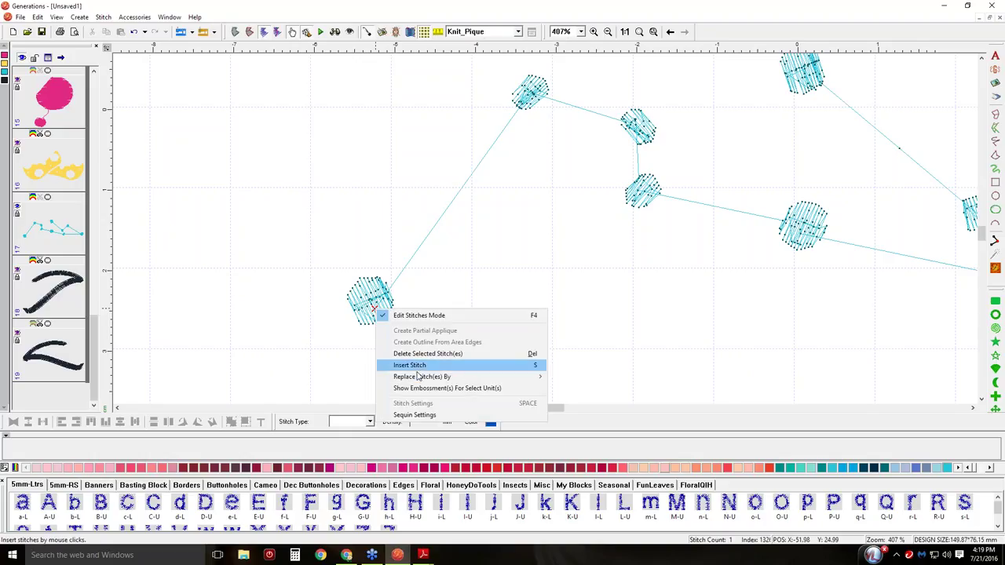
mouse_move(424, 377)
click(565, 391)
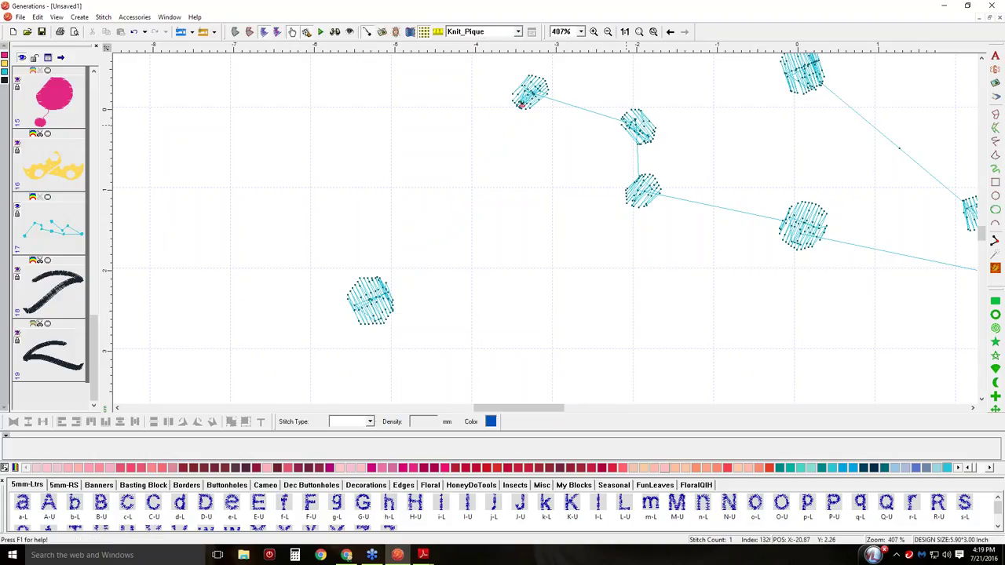
- Move the last stitch of the second turquoise dot down beside its existing trim mark and replace it by a Trim
click(594, 31)
drag(482, 62, 711, 288)
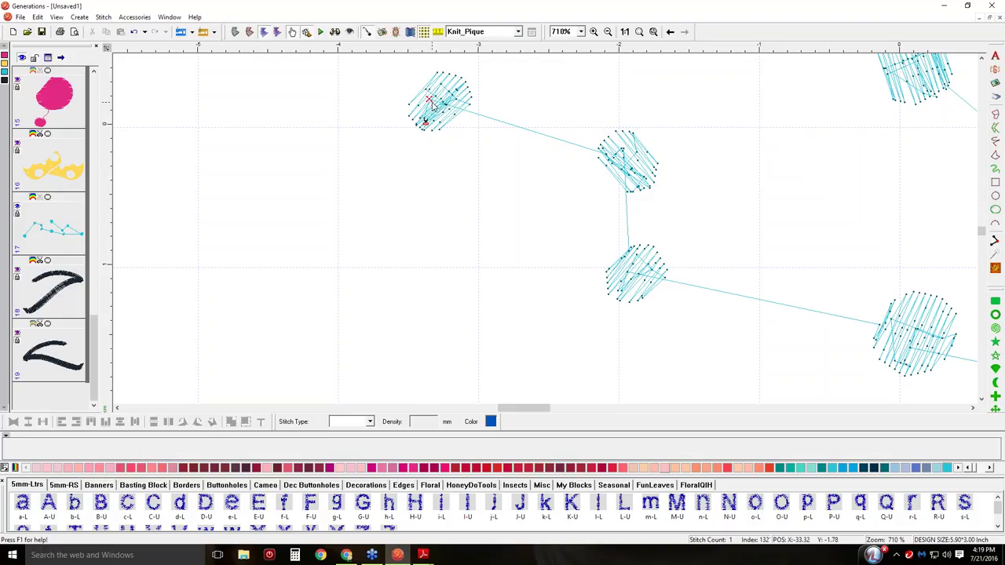
drag(434, 104, 424, 119)
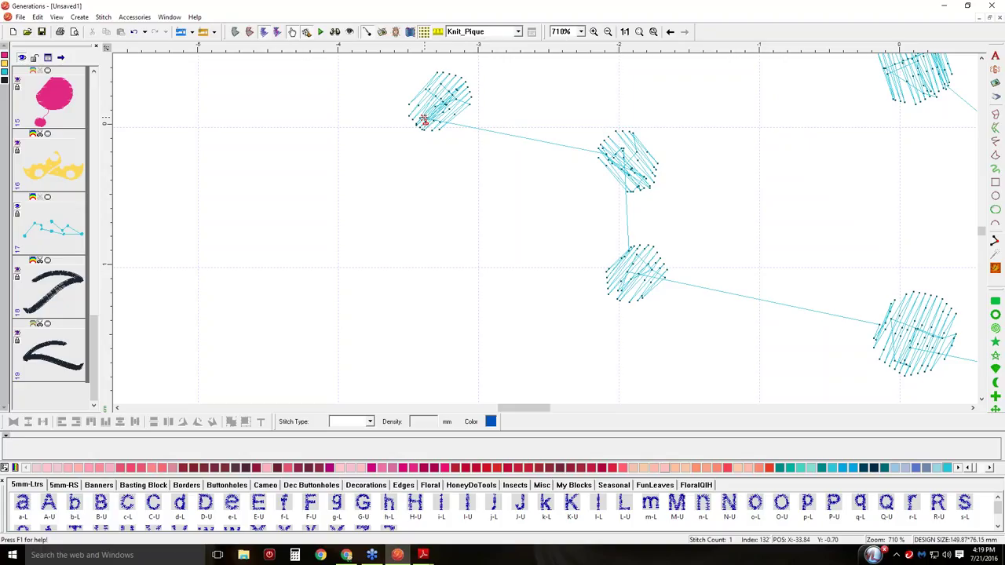
right_click(424, 119)
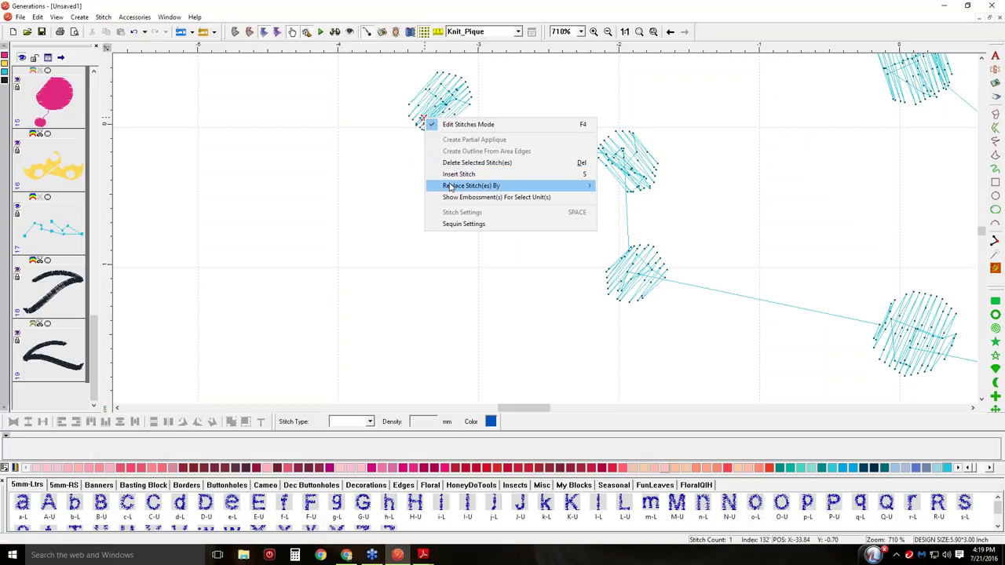
mouse_move(450, 187)
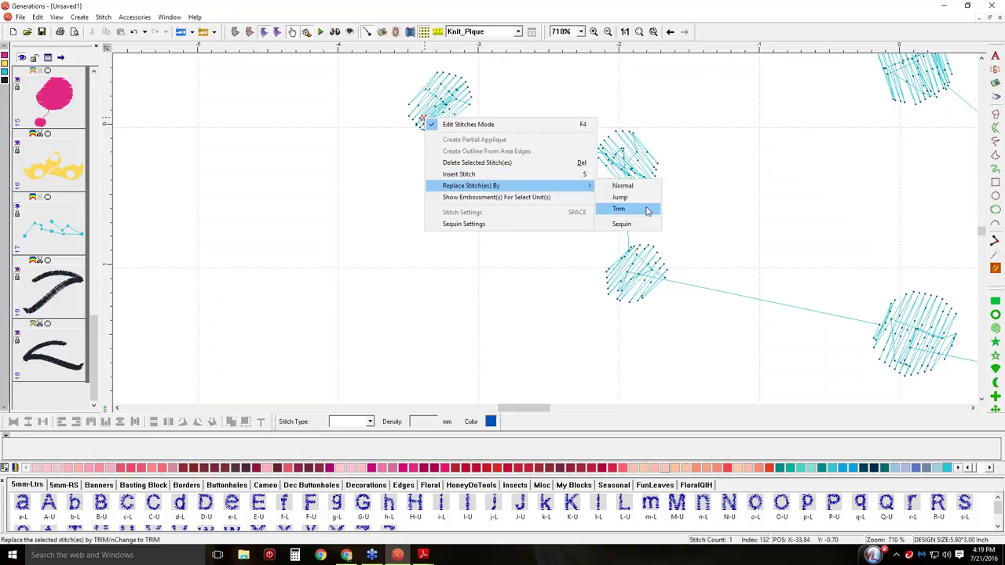
click(647, 211)
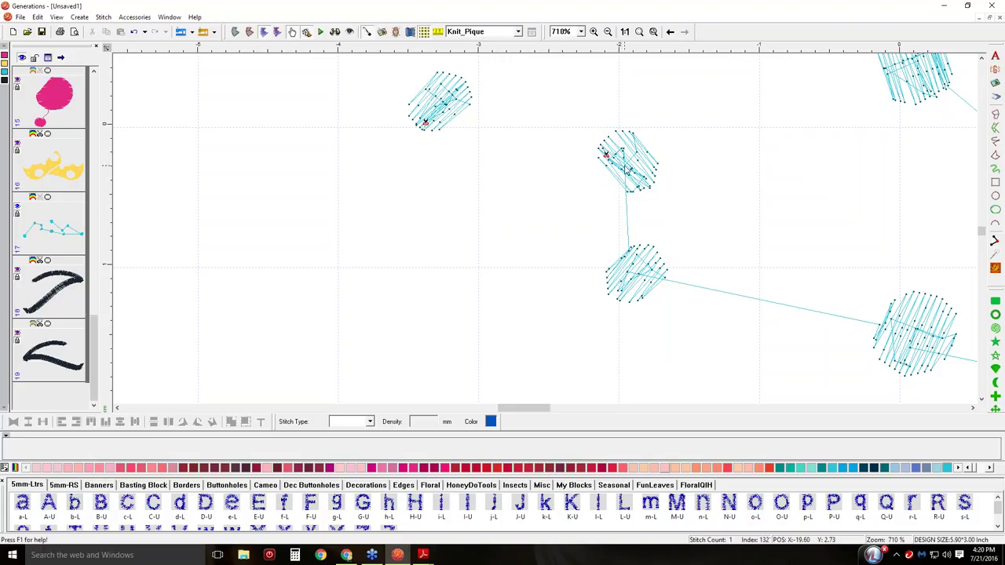
- Replace the last stitch of the third turquoise dot by a Trim to remove the connecting line to the dot below
click(628, 251)
key(Left)
key(Right)
right_click(621, 148)
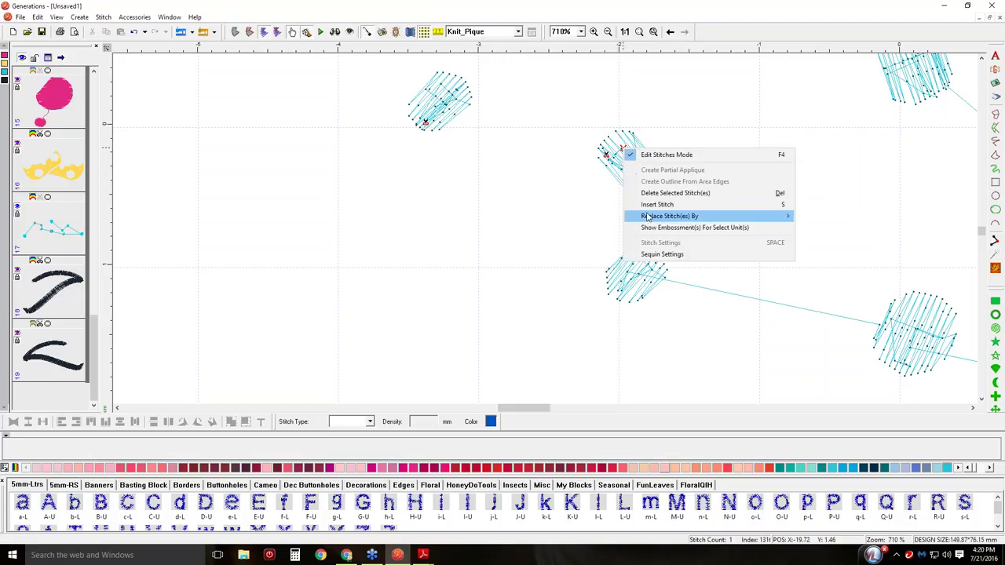
mouse_move(647, 217)
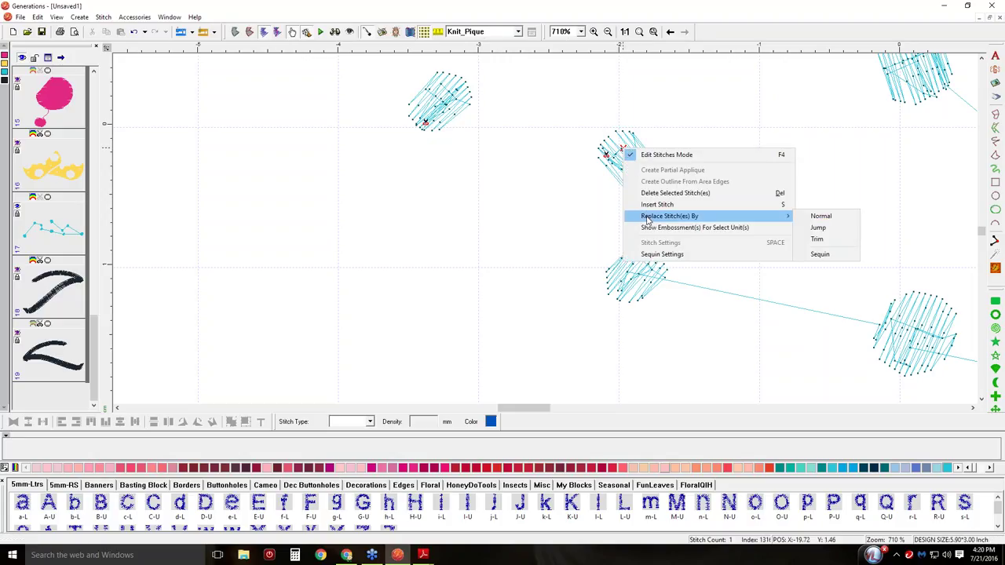
click(818, 239)
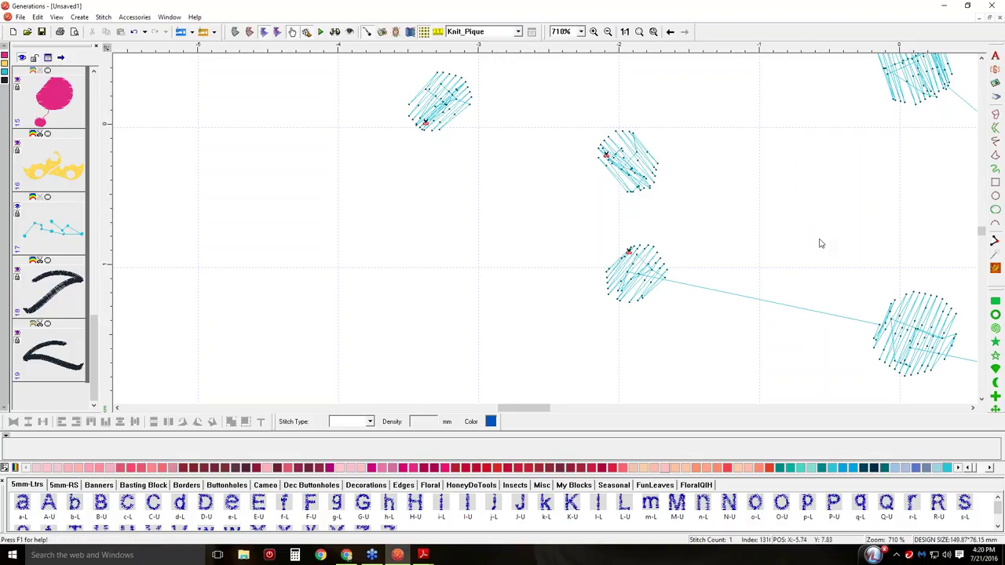
- Replace the last stitch of the turquoise dot at the end of the long connecting line by a Trim, disconnecting it from the larger dot
click(628, 273)
right_click(627, 272)
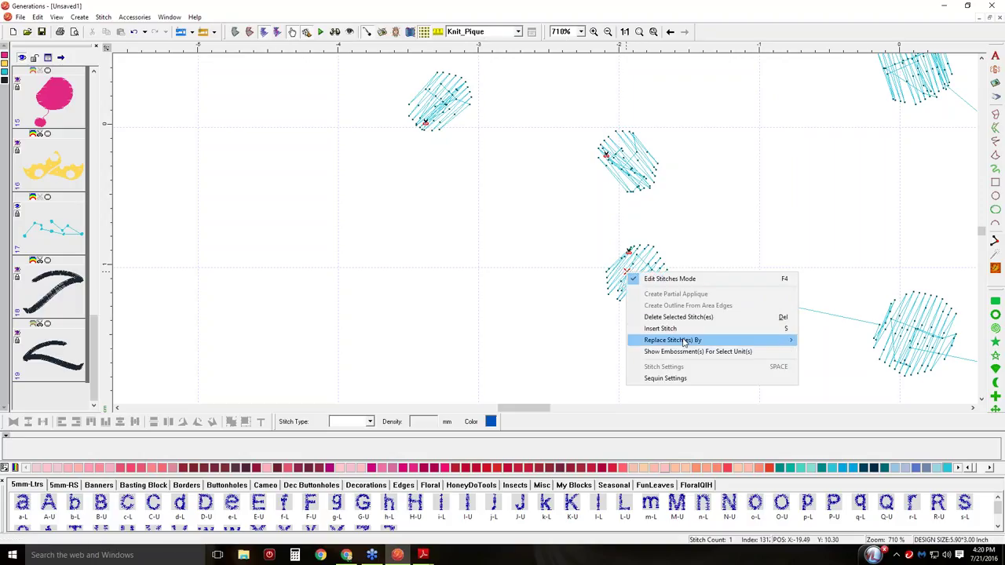
mouse_move(682, 342)
click(834, 364)
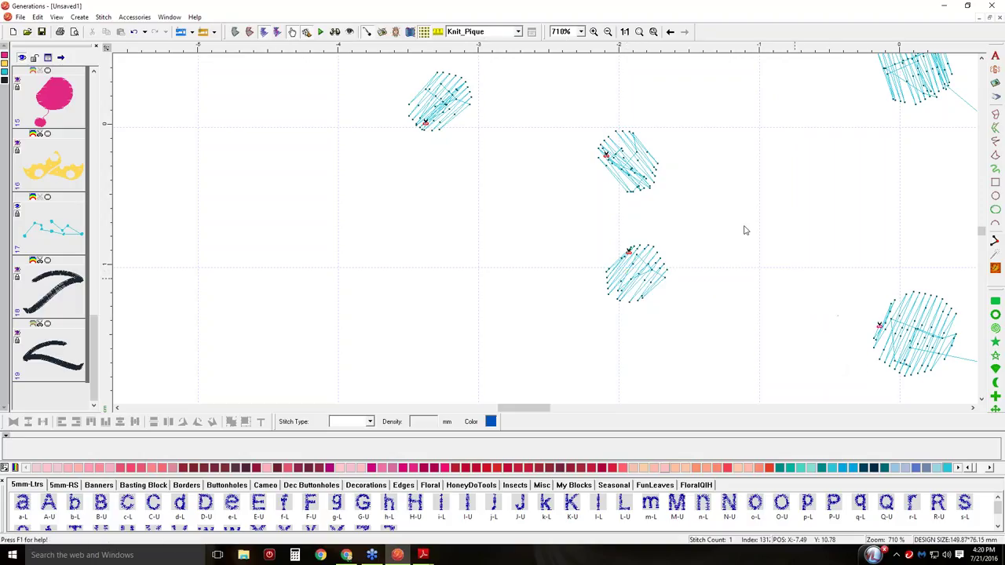
- Select all invisible sections and make them visible so the complete shoe design is shown
click(625, 31)
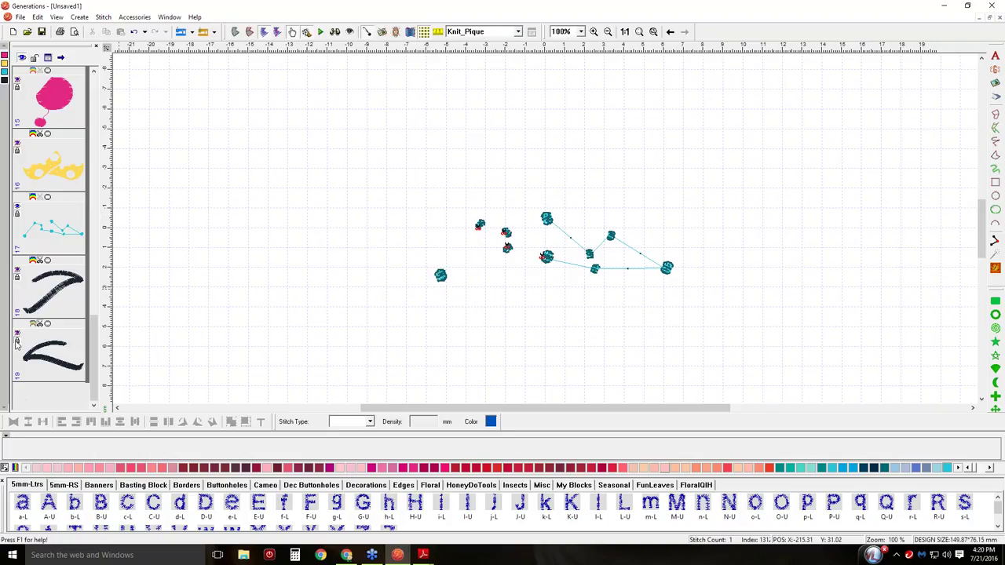
drag(93, 346, 92, 86)
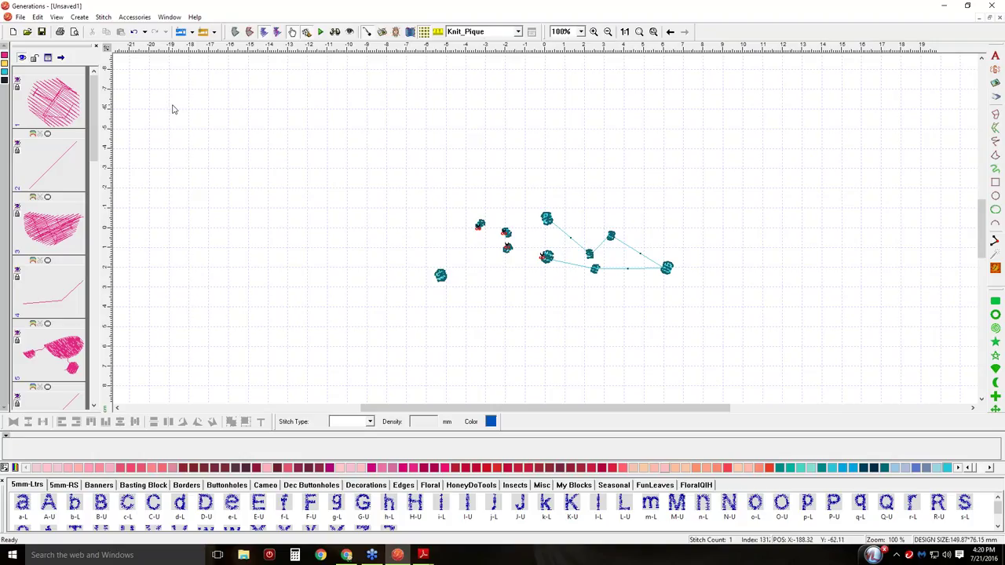
click(61, 60)
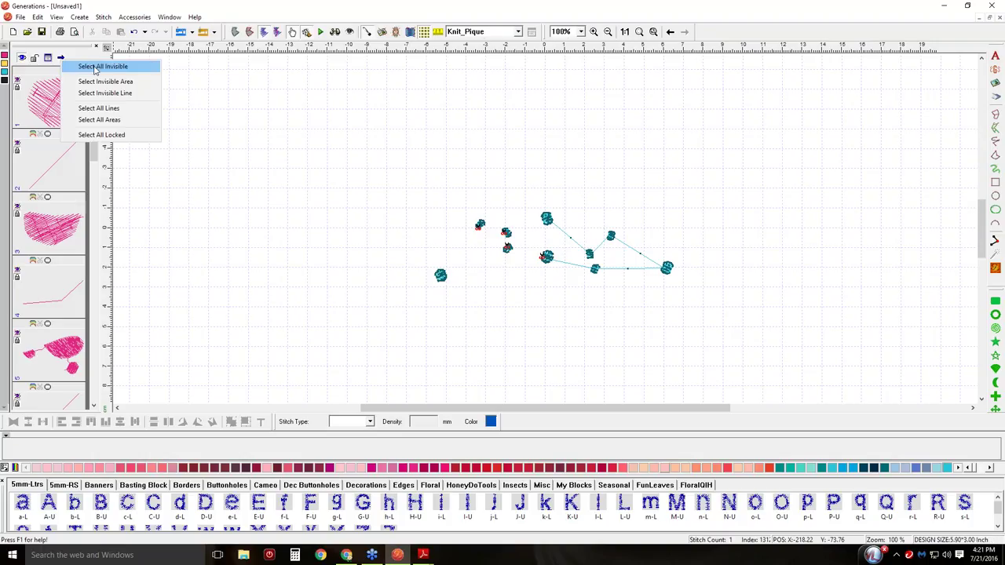
click(95, 68)
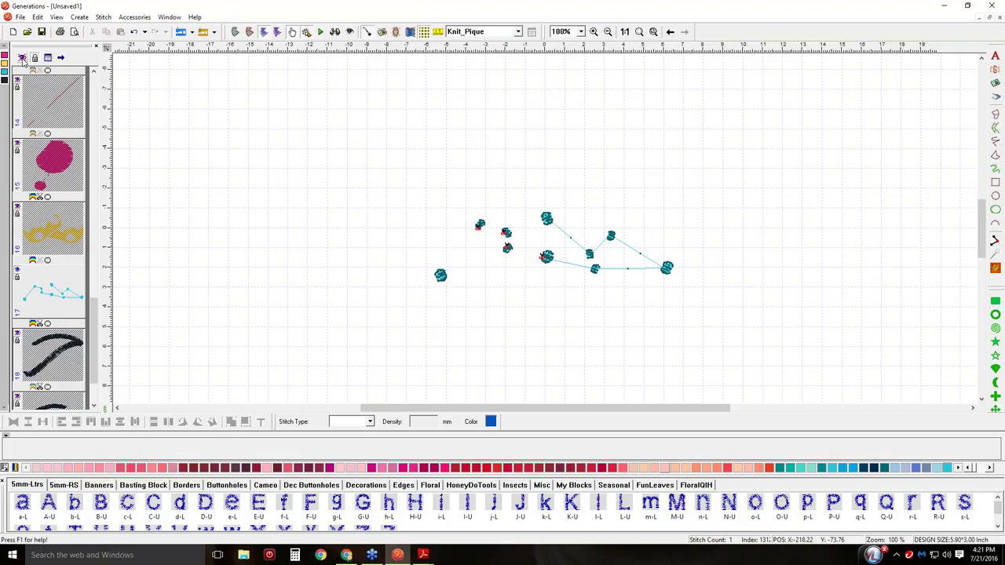
click(22, 59)
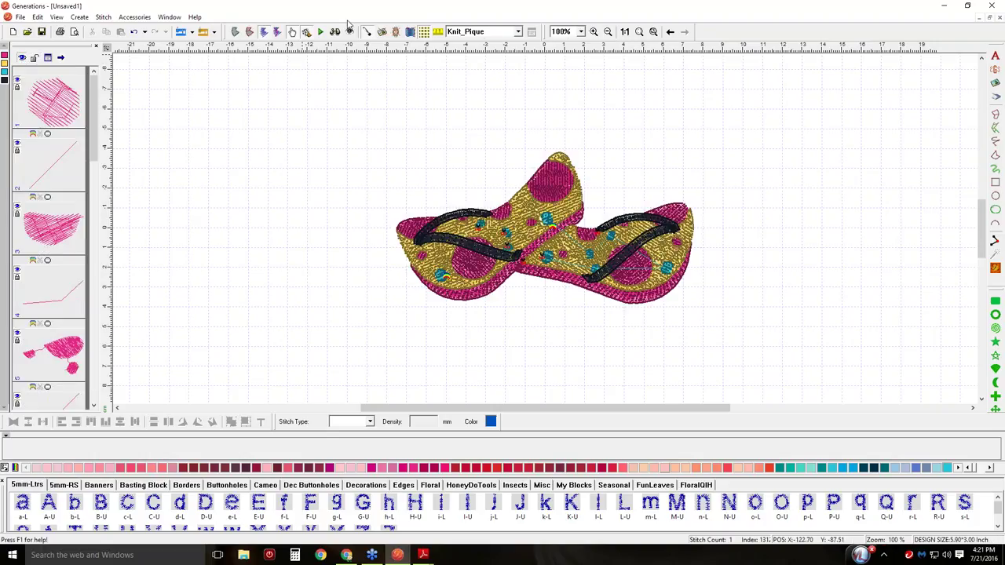
- Turn off the stitch point display and point editing, and show the design in 3D preview
click(367, 34)
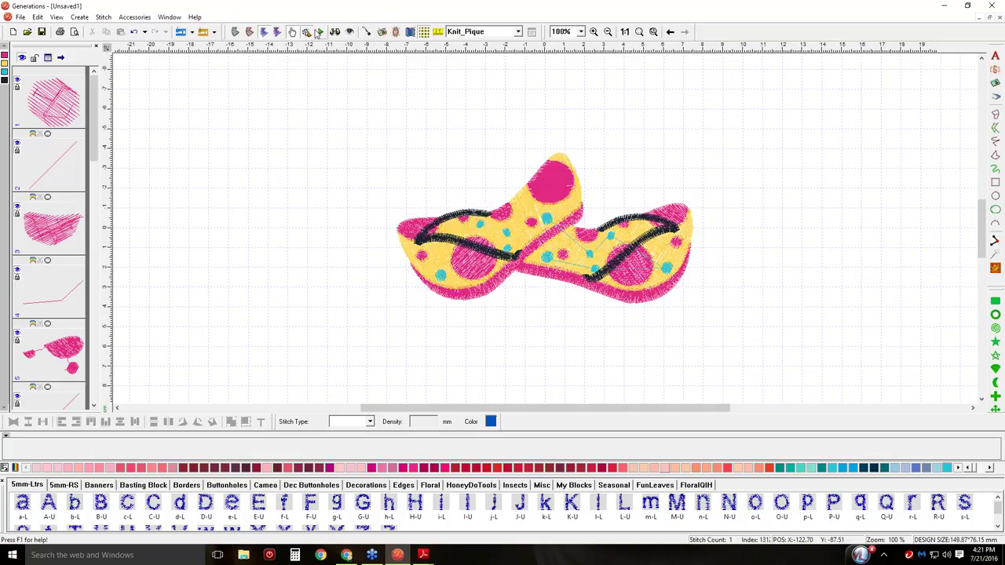
click(292, 34)
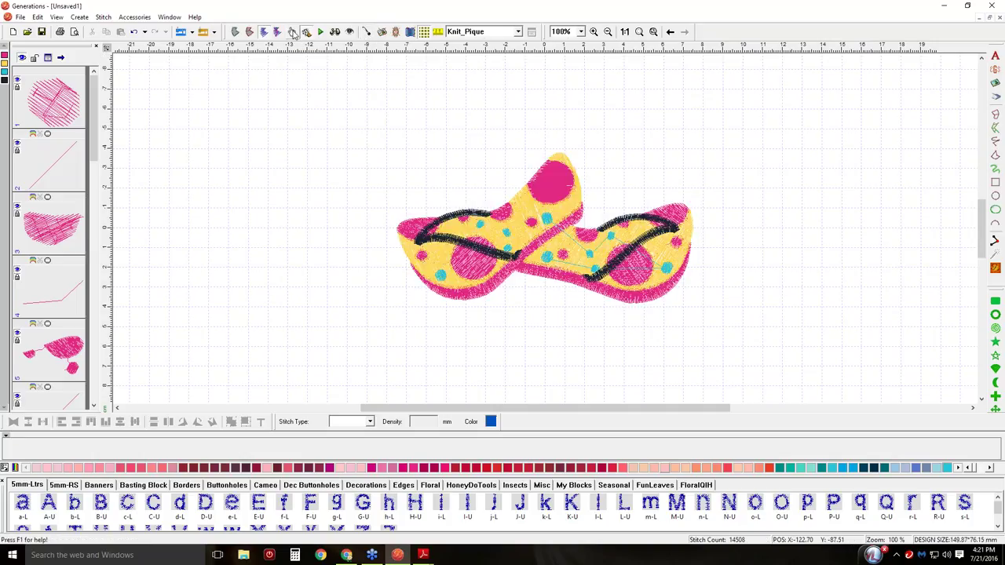
click(335, 32)
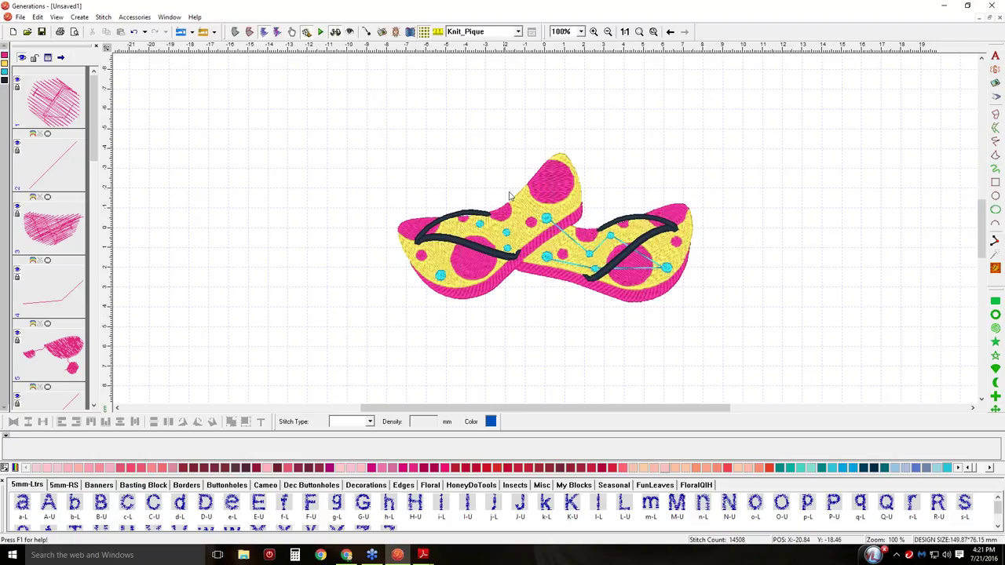
- Select the yellow section and set its stitch type to Complex Fill, applying the change to locked objects as well
click(593, 240)
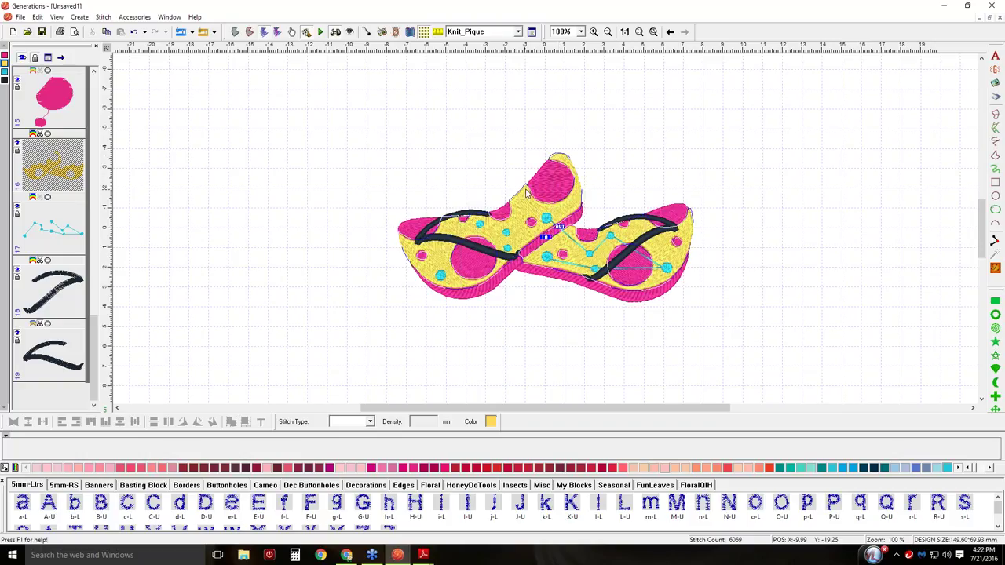
click(370, 421)
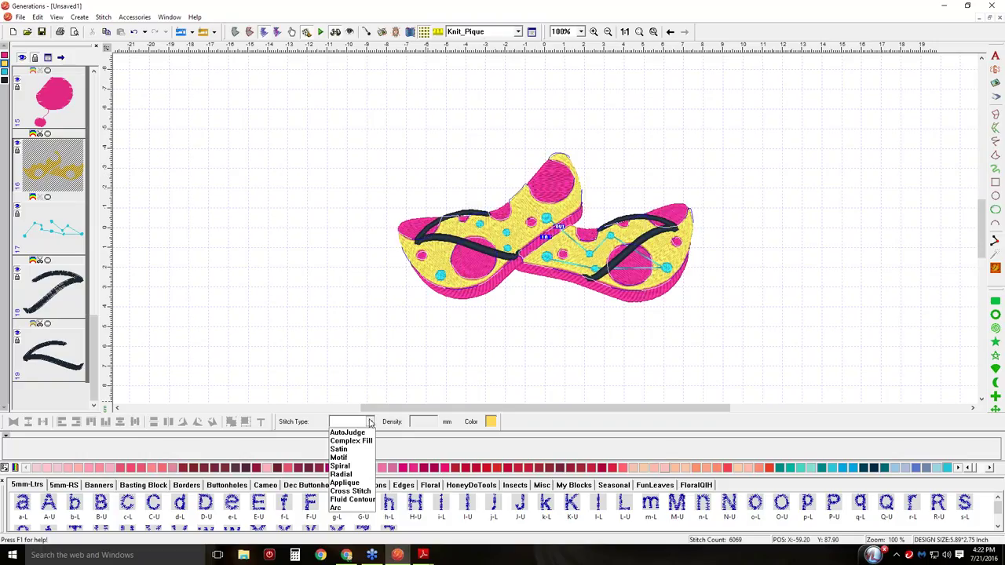
click(345, 438)
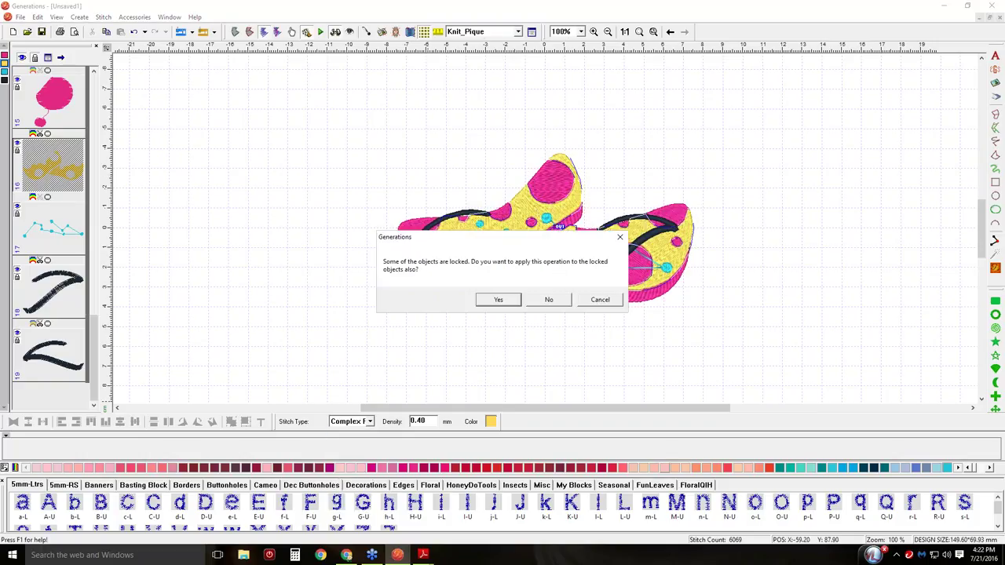
click(500, 302)
- Try the AutoJudge stitch type on the yellow section, including locked objects, and check its outline before returning to the stitch display
click(370, 422)
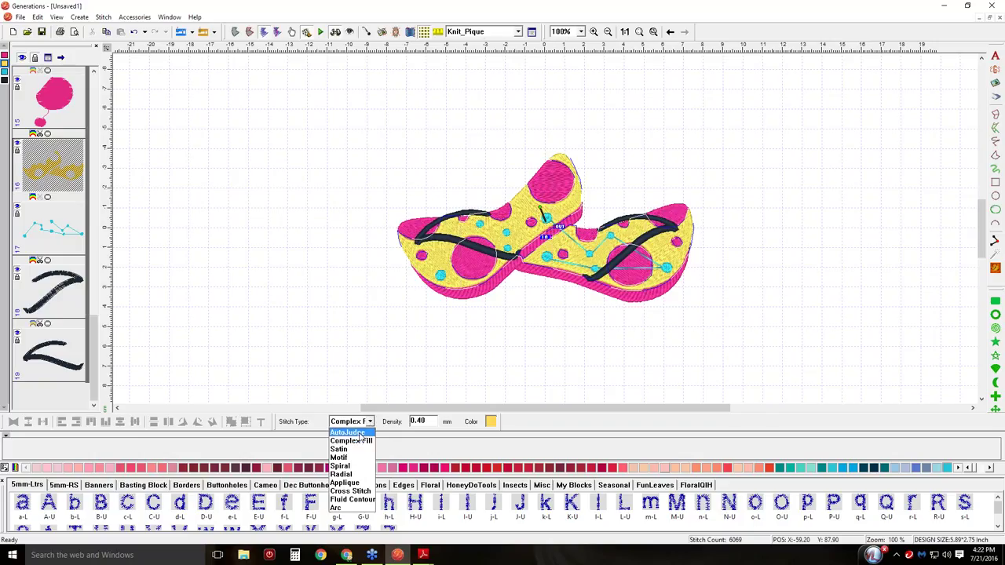
click(346, 431)
click(497, 298)
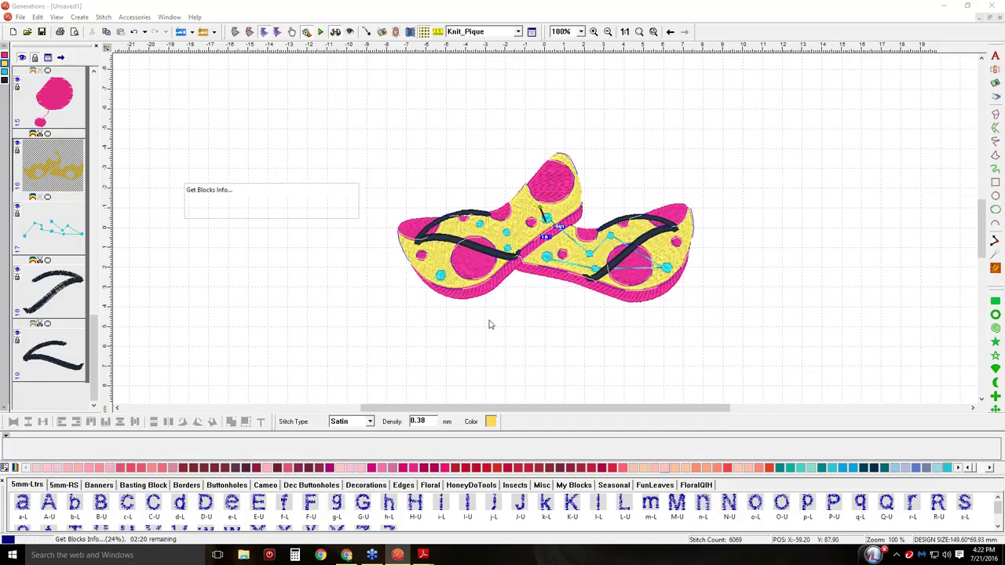
click(250, 32)
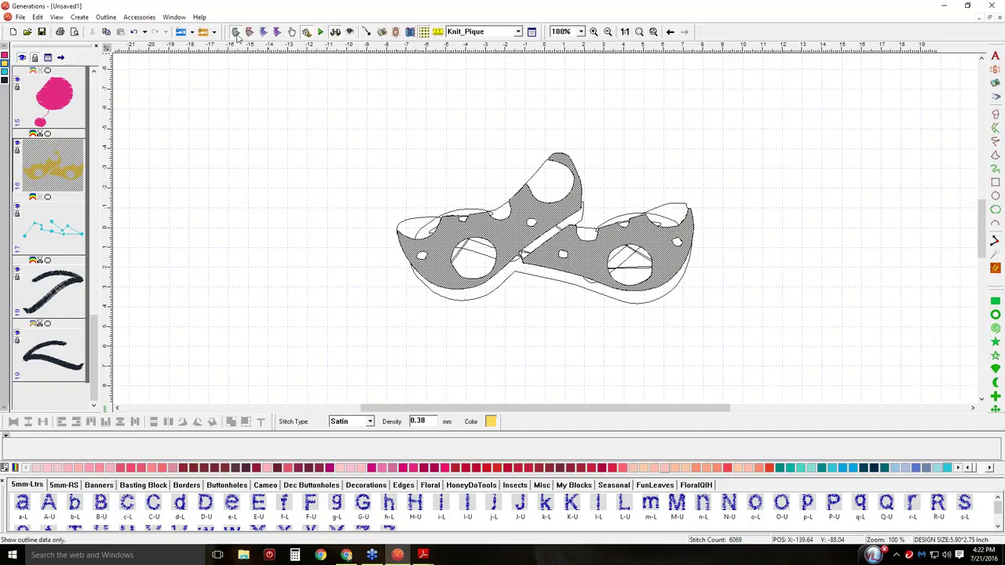
click(265, 35)
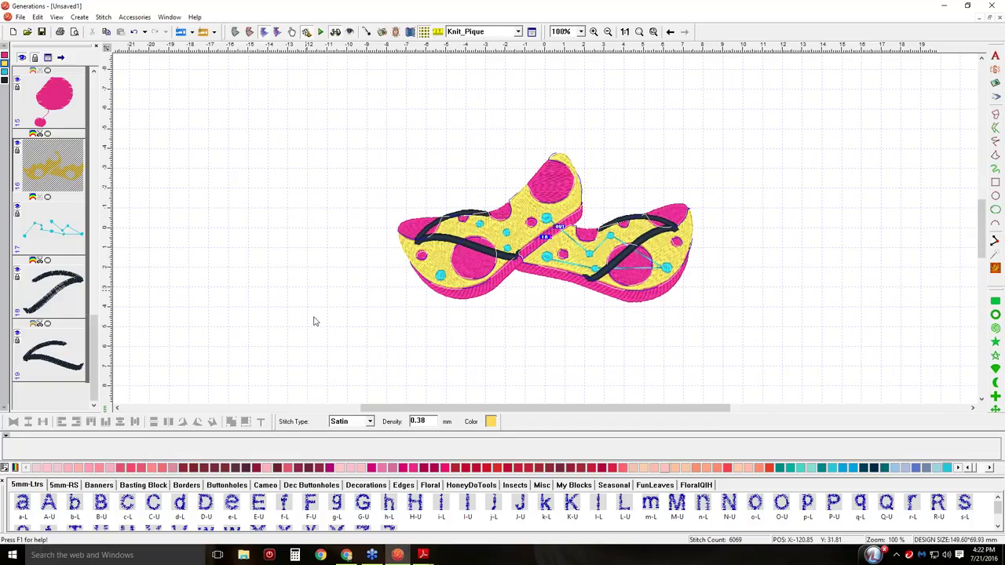
- Unlock the yellow section and set its stitch type to Complex Fill
click(370, 422)
click(370, 422)
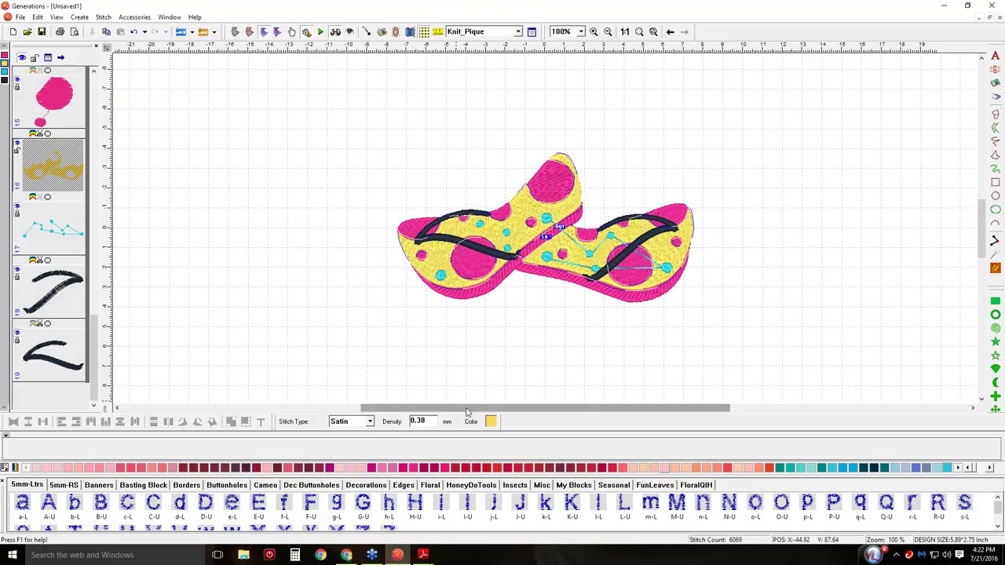
click(368, 422)
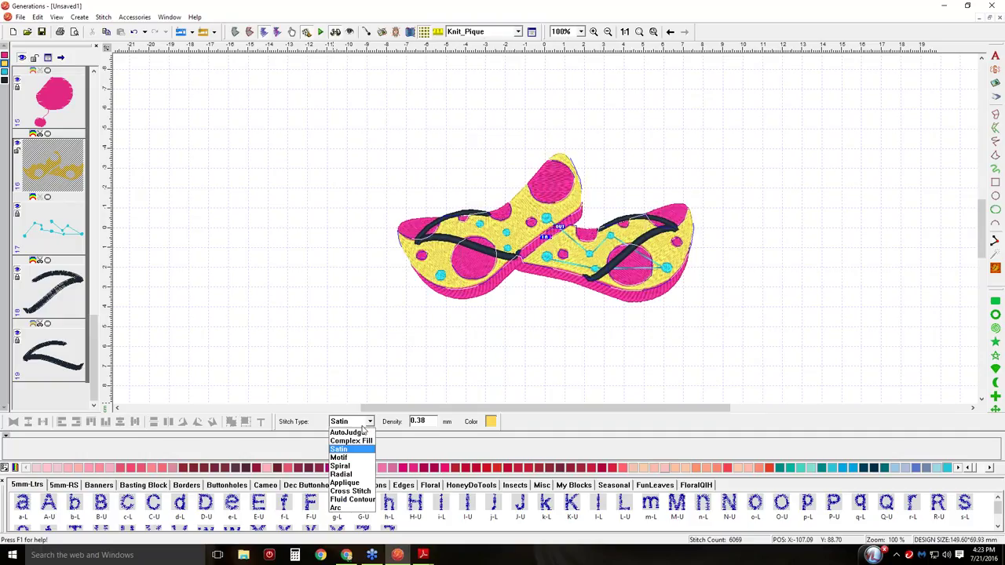
click(353, 445)
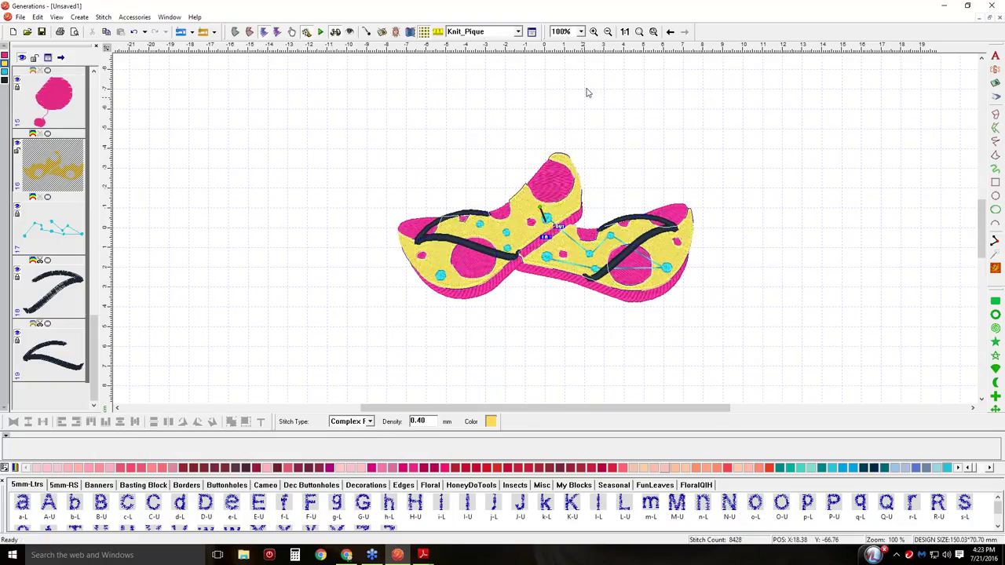
- Inspect the regenerated yellow fill around the dots, turn off Use Compensation in its stitch properties and apply the change
drag(482, 158, 623, 251)
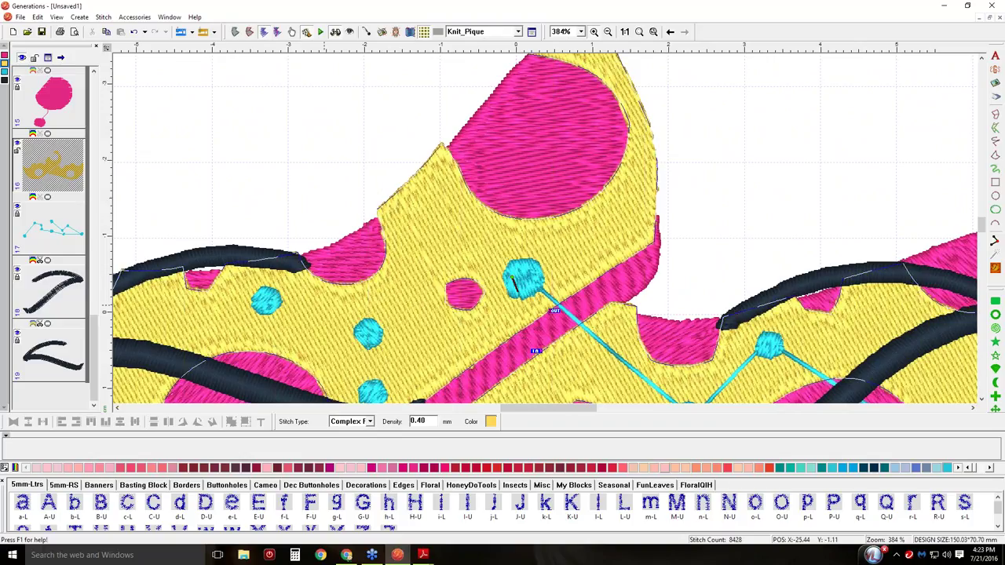
scroll(585, 323, down, 2)
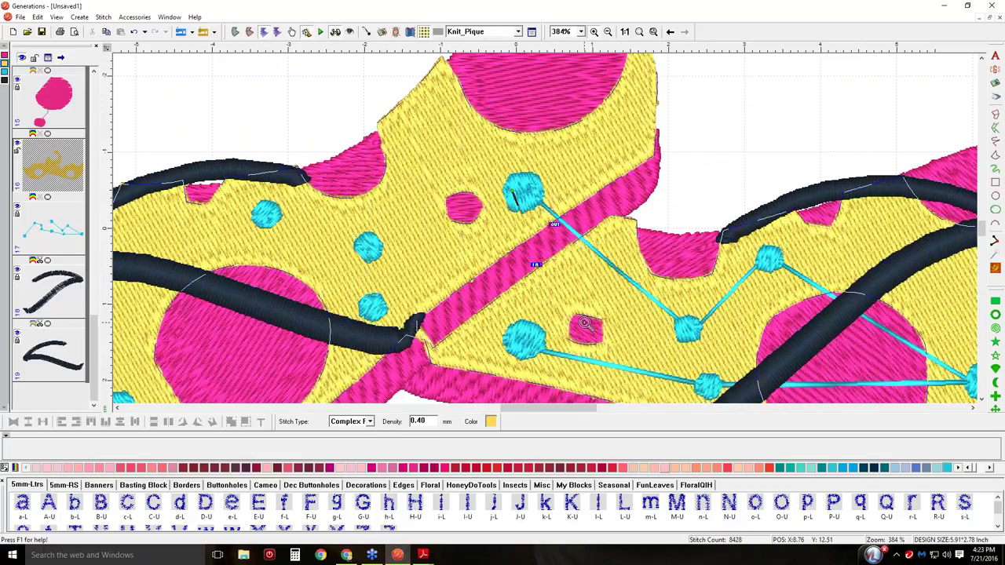
scroll(584, 323, up, 2)
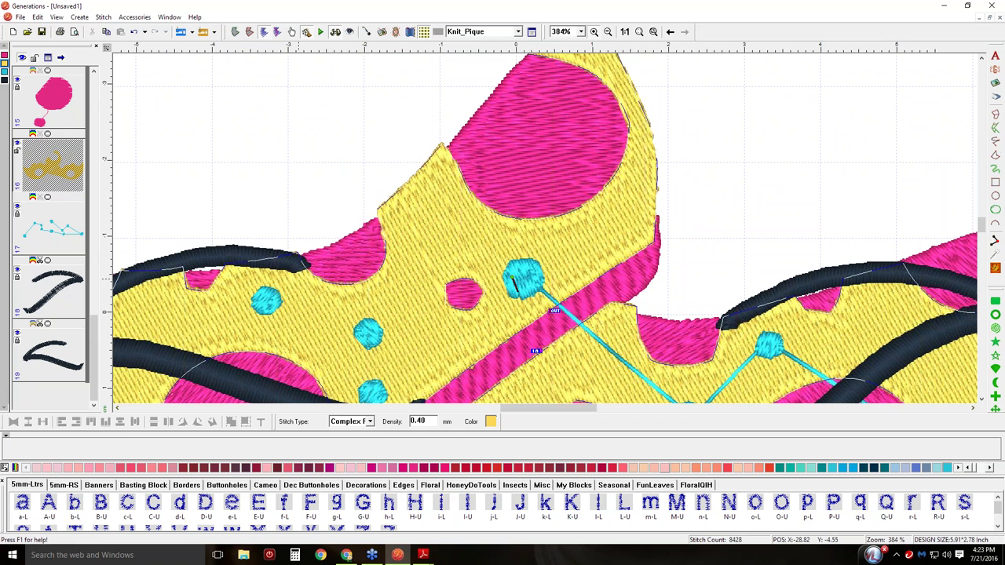
click(640, 32)
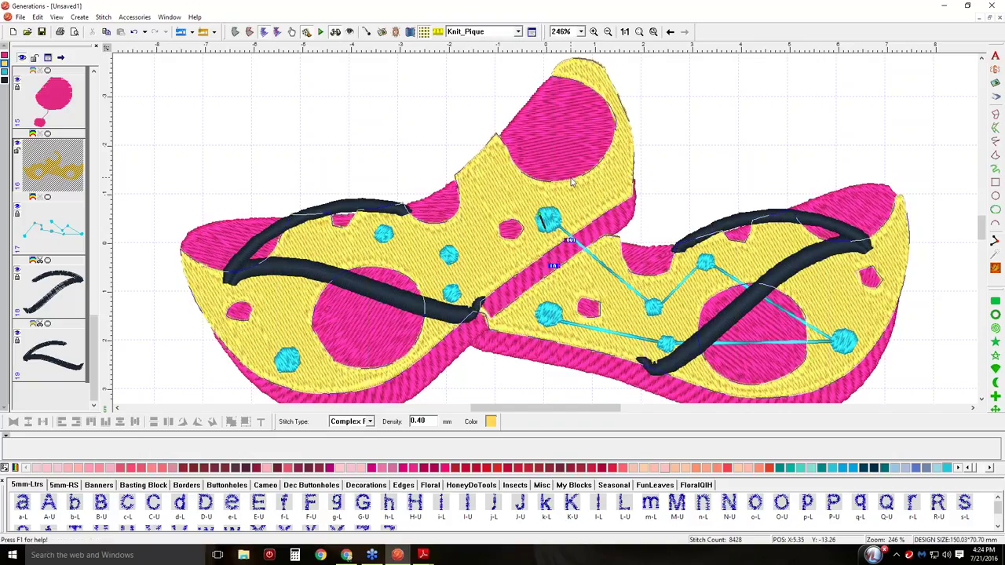
click(532, 32)
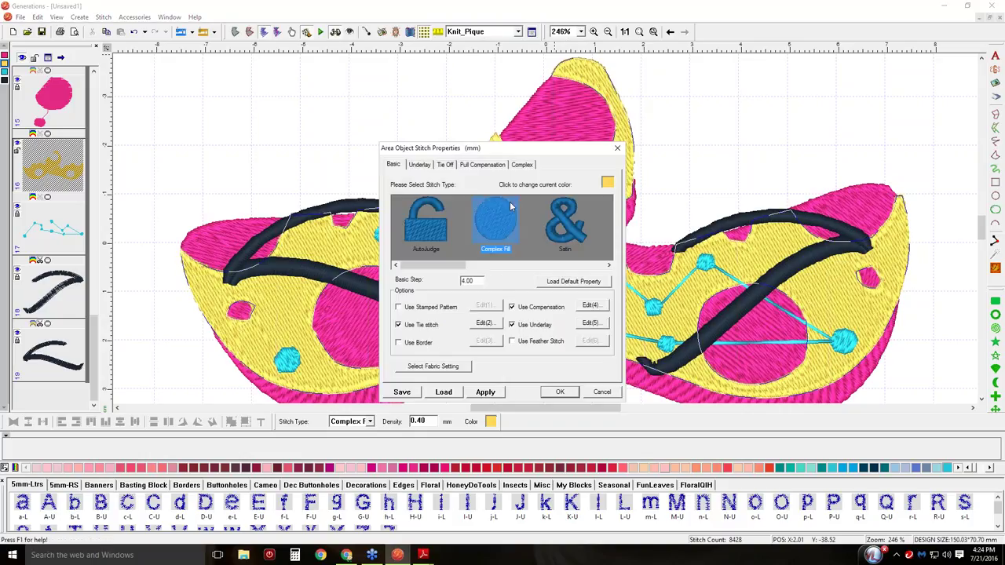
click(516, 307)
click(487, 392)
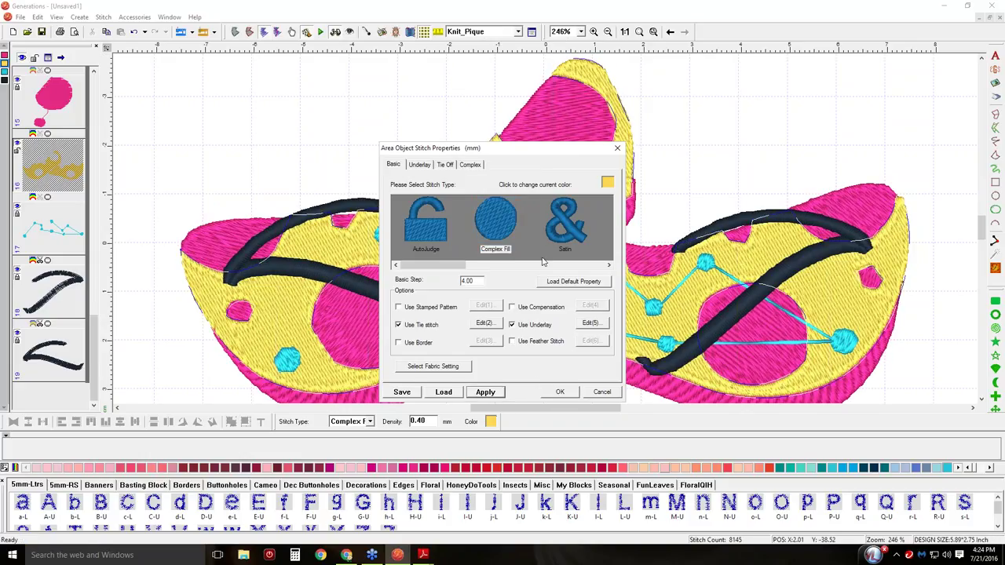
drag(557, 152, 301, 80)
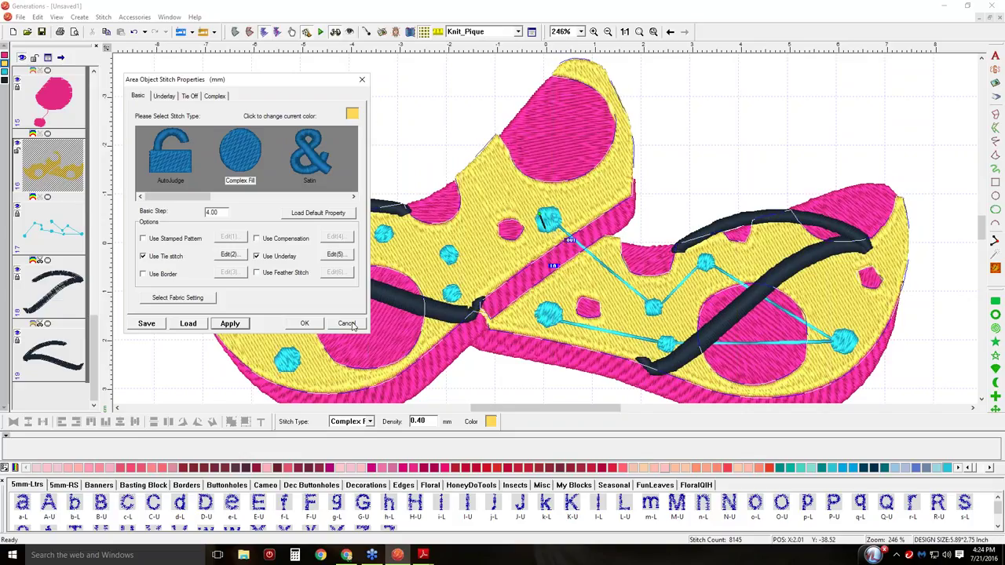
click(306, 324)
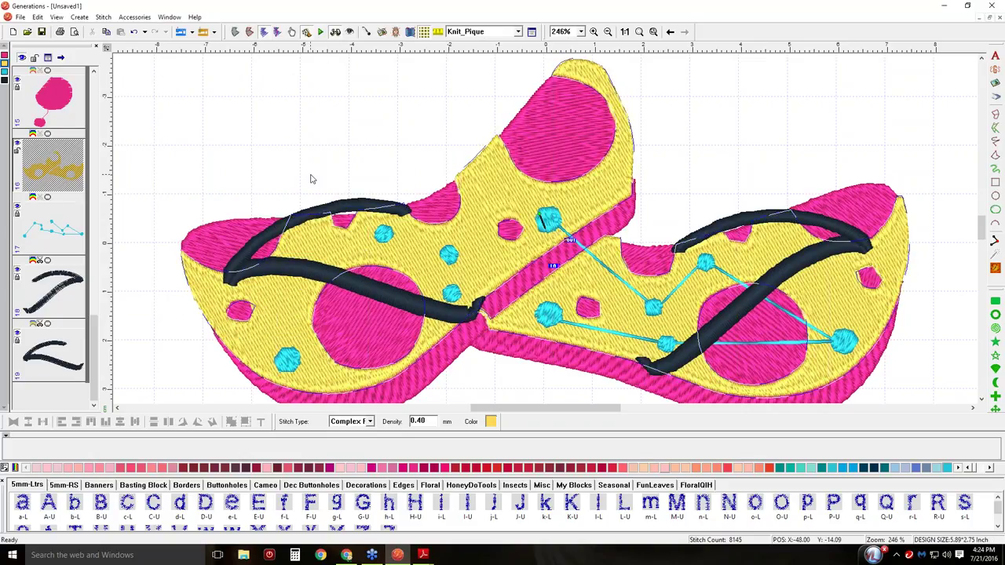
- Show only the outlines, enter point editing for the yellow section and adjust the outline point at the upper left heel cutout
click(235, 32)
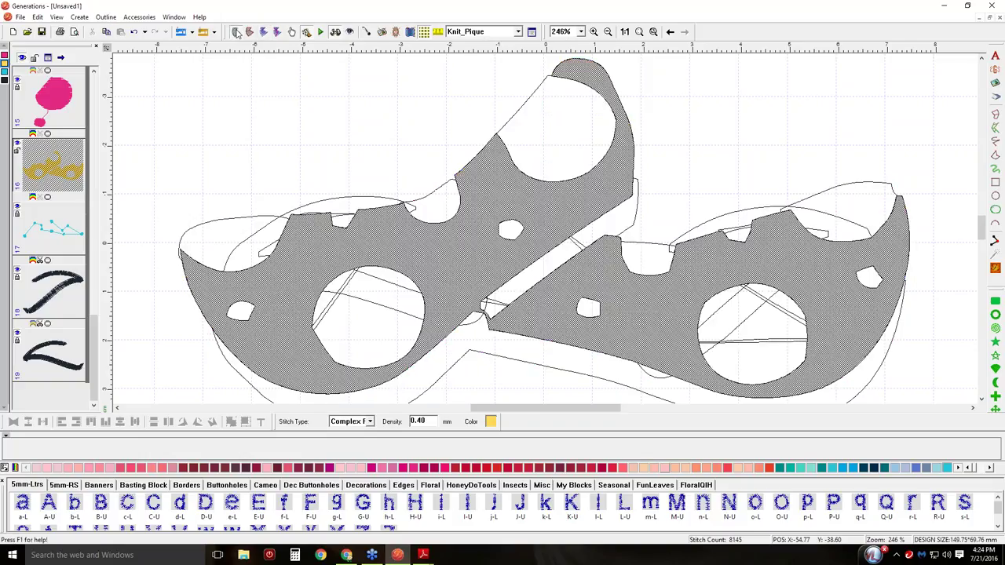
click(292, 32)
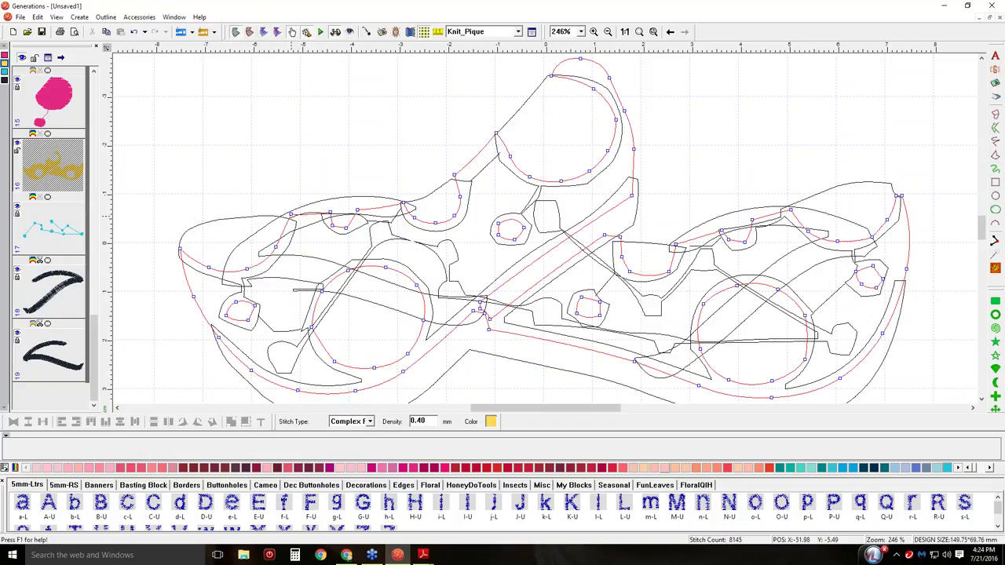
click(291, 220)
click(294, 224)
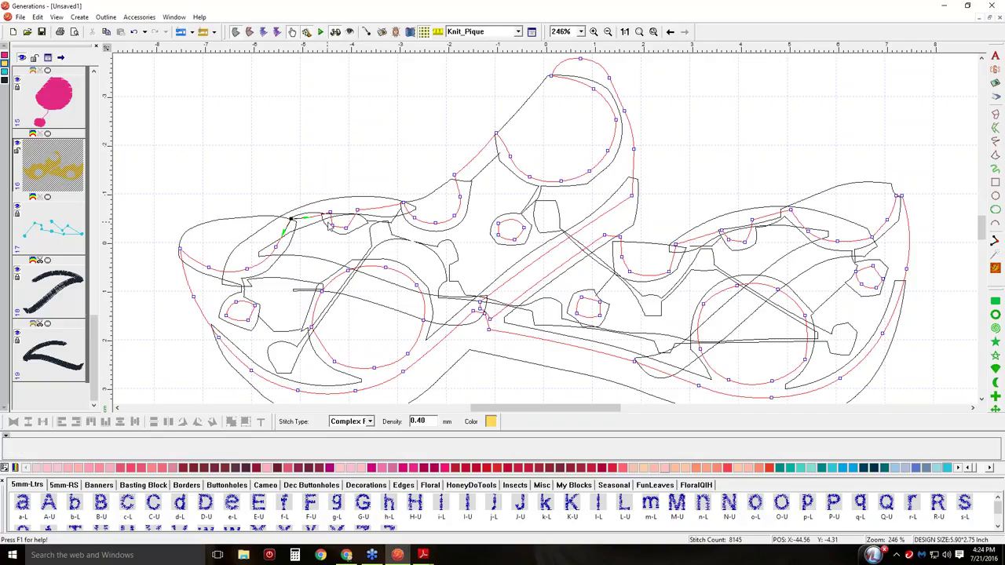
- Remove the extra lower point of the small half-round cutout on the left flip-flop, centre the remaining one and curve the cutout's right side
click(330, 223)
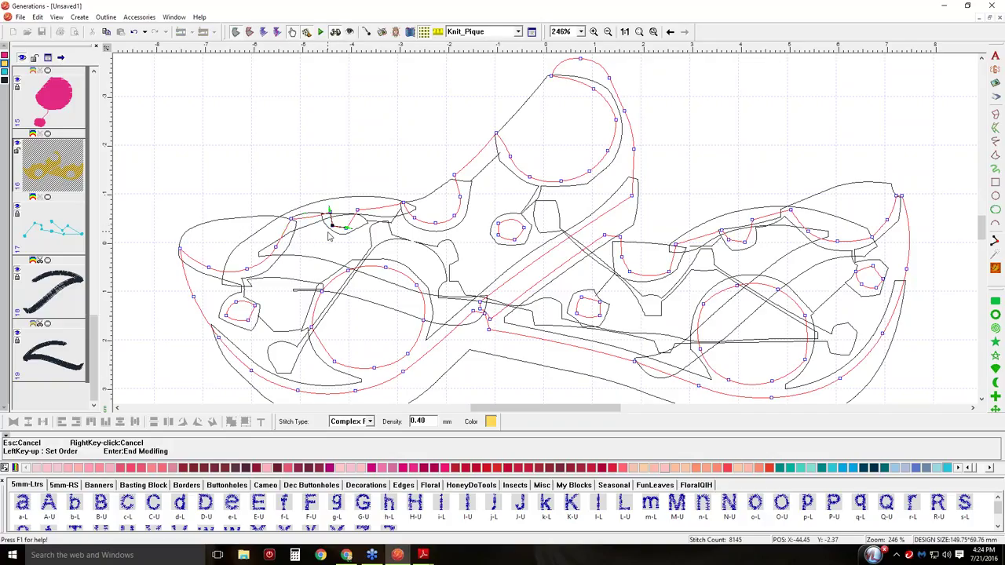
right_click(347, 229)
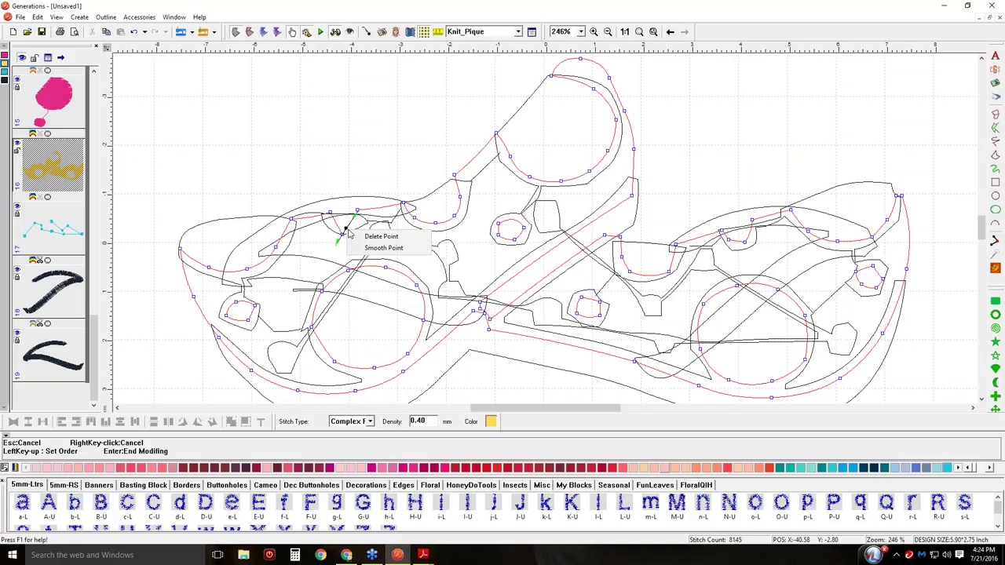
click(360, 231)
click(342, 233)
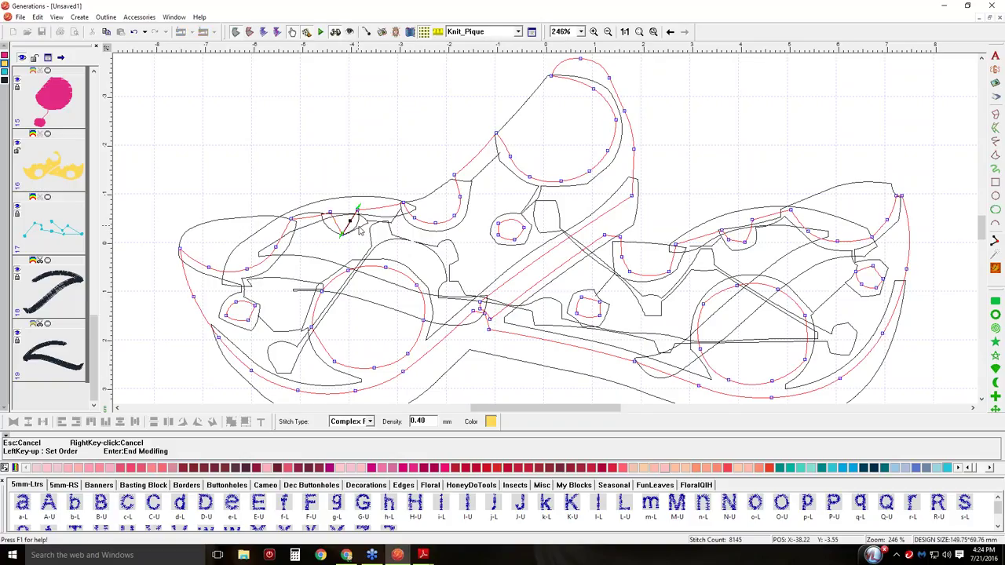
key(Return)
- Reshape the left side of the small half-round cutout by adjusting its upper corner and bottom point and bending the segment between them
click(337, 225)
key(Return)
click(325, 213)
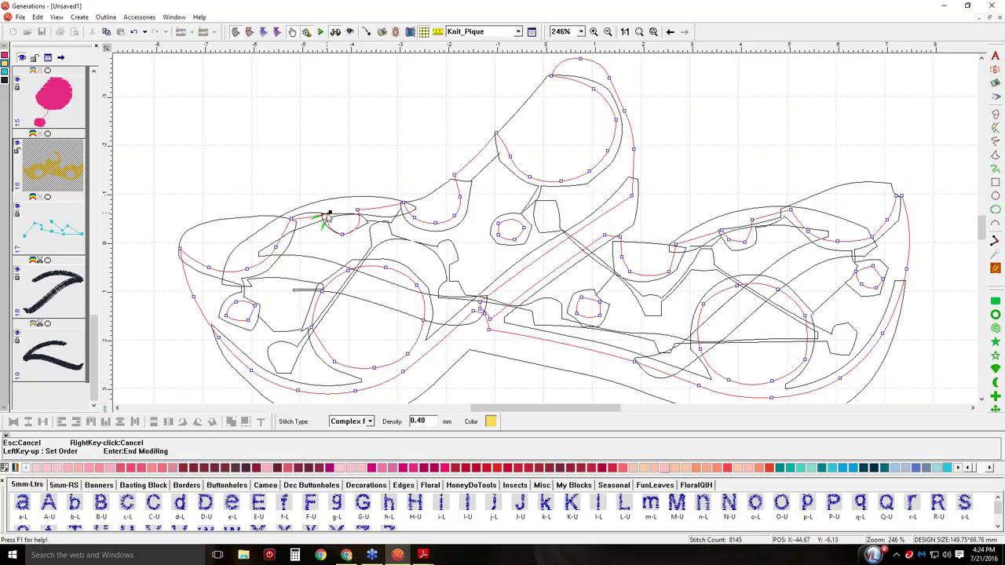
key(Return)
click(343, 233)
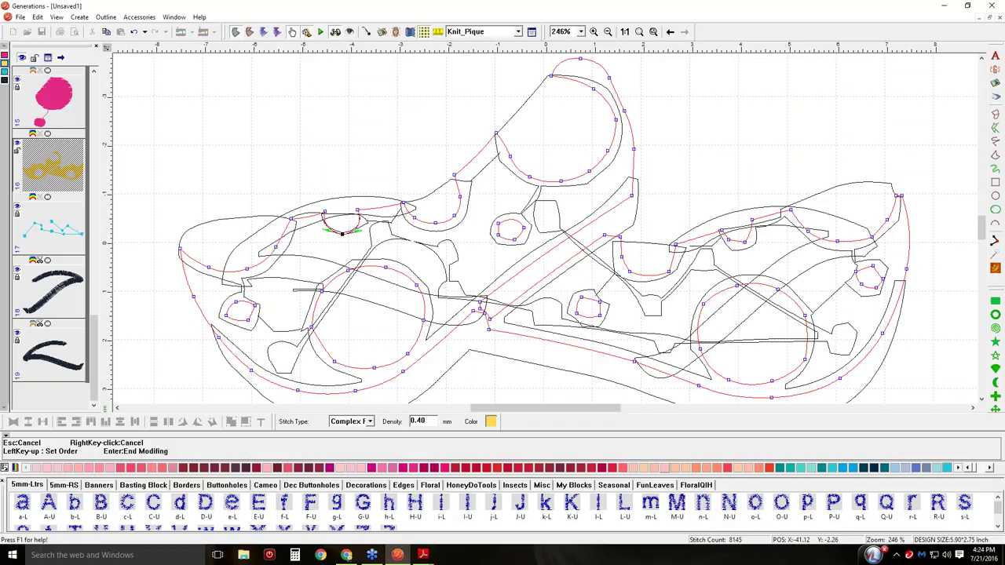
key(Return)
click(330, 230)
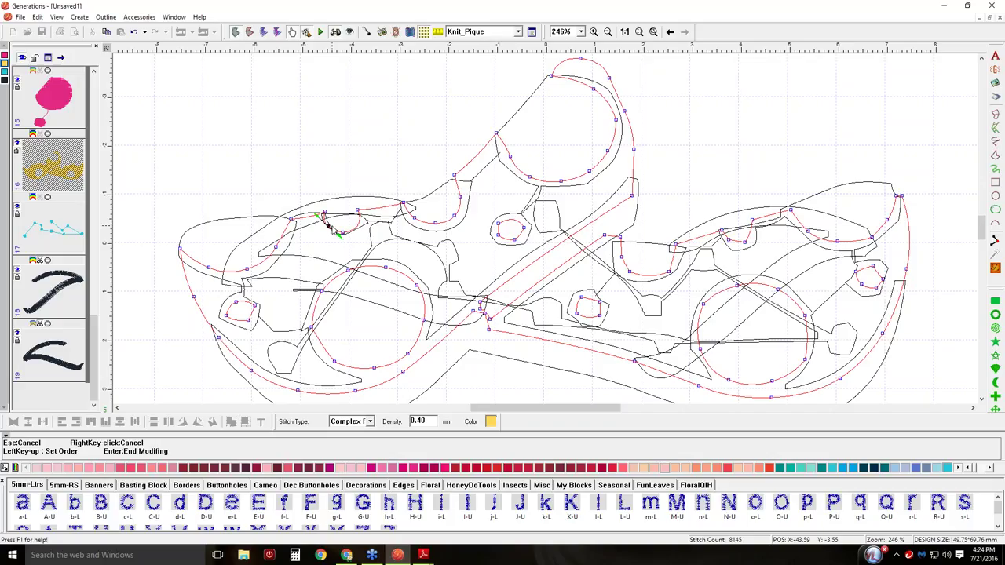
key(Return)
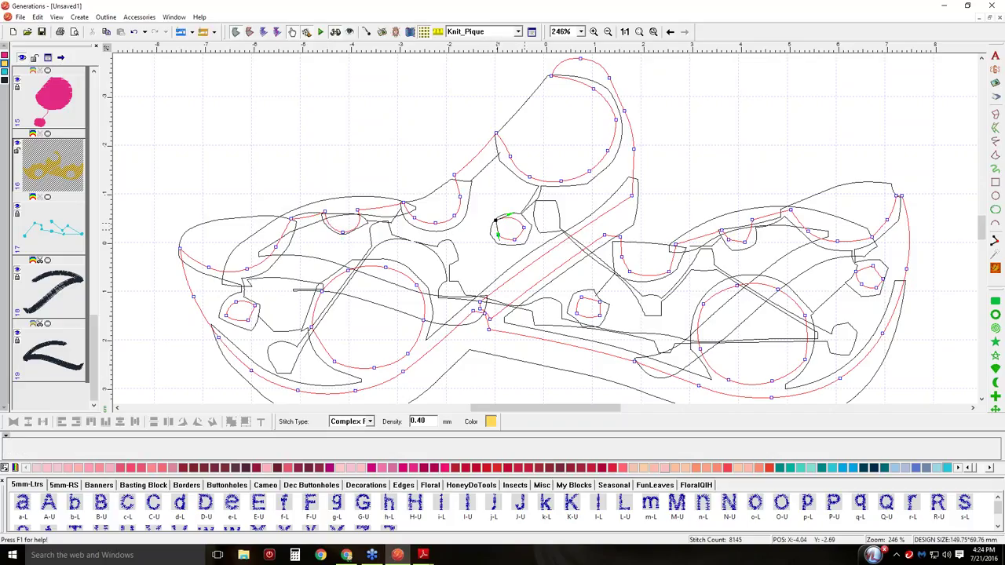
- Round the small dot opening below the large heel dot by repositioning its outline points, reducing the lower points to one and curving the segments
click(525, 228)
key(Return)
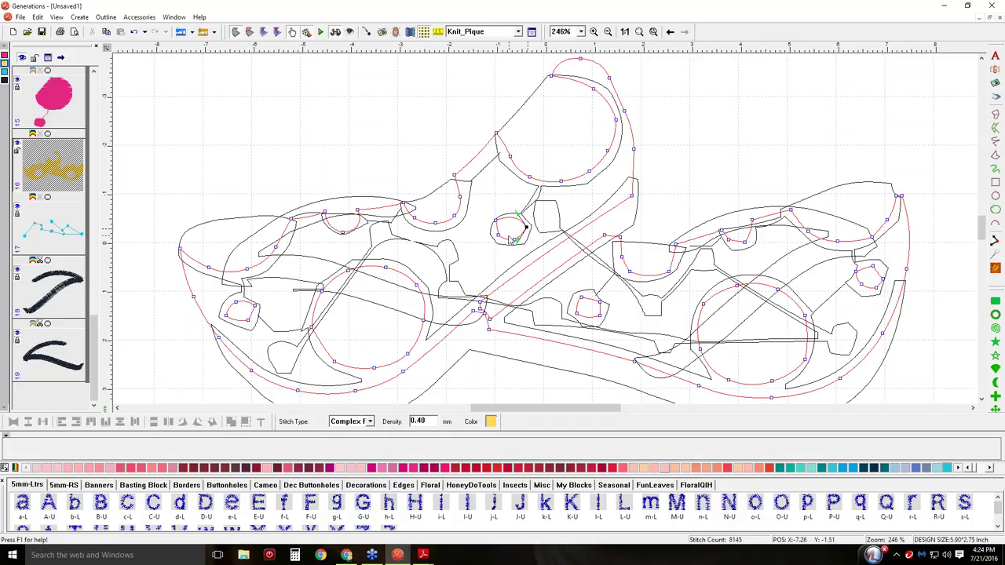
right_click(499, 234)
click(511, 241)
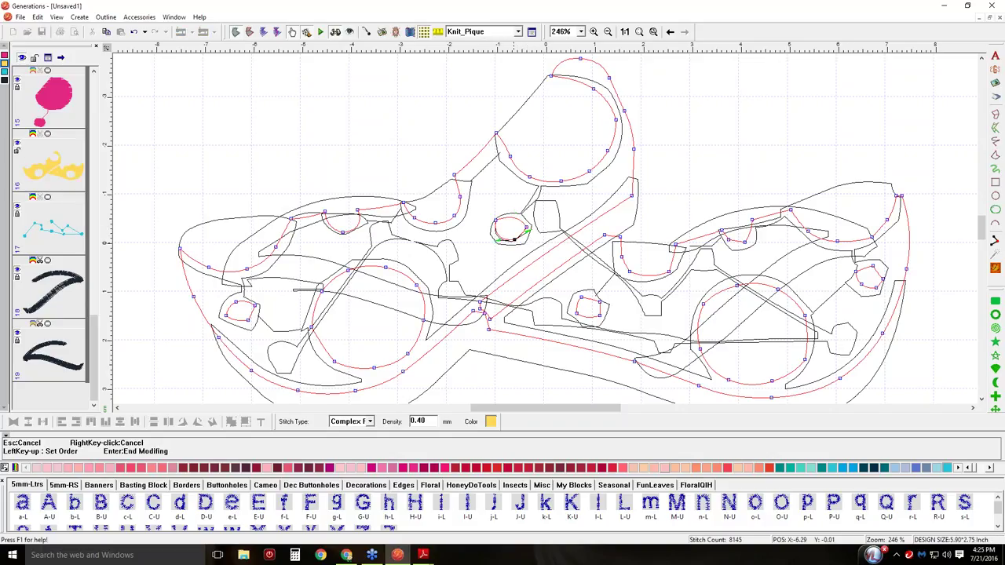
key(Return)
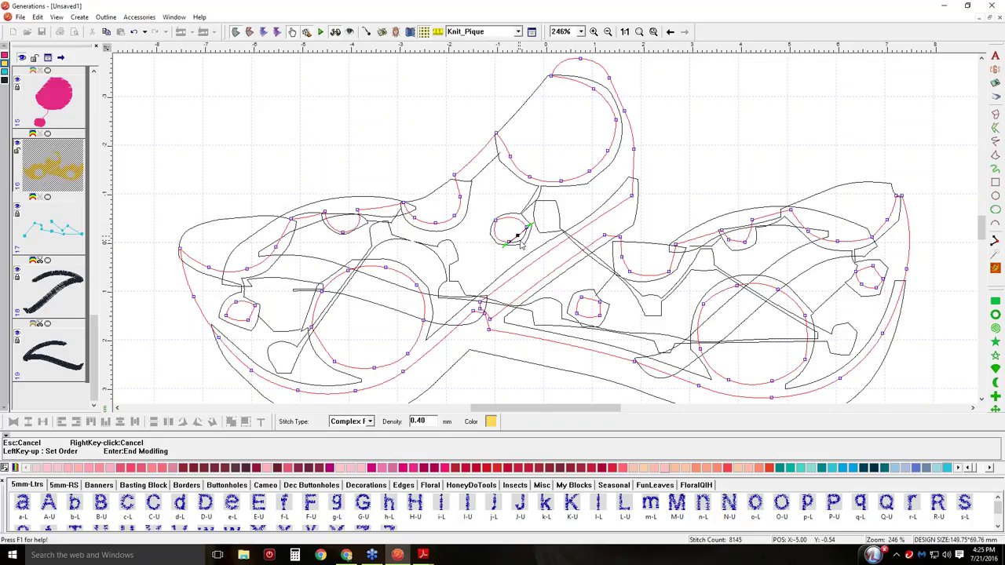
double_click(518, 226)
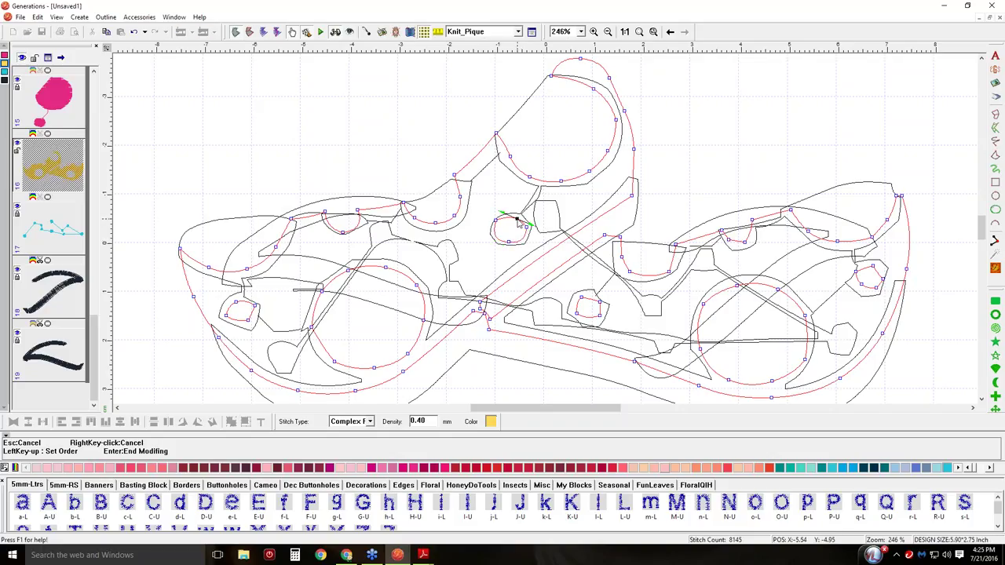
key(Return)
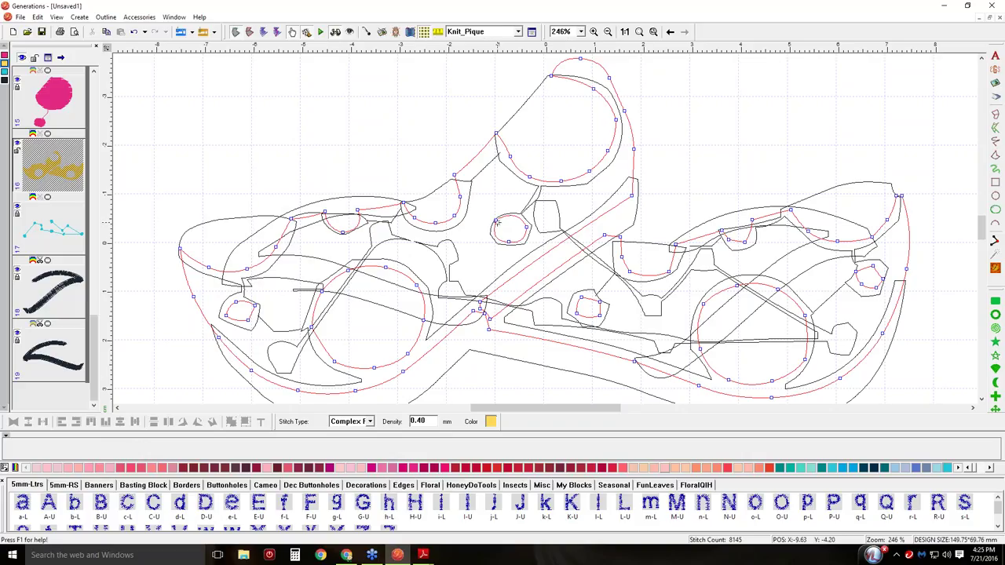
double_click(495, 227)
key(Return)
- Regenerate the stitches from the edited outlines and inspect the narrow yellow strip where the two flip-flops meet
click(995, 268)
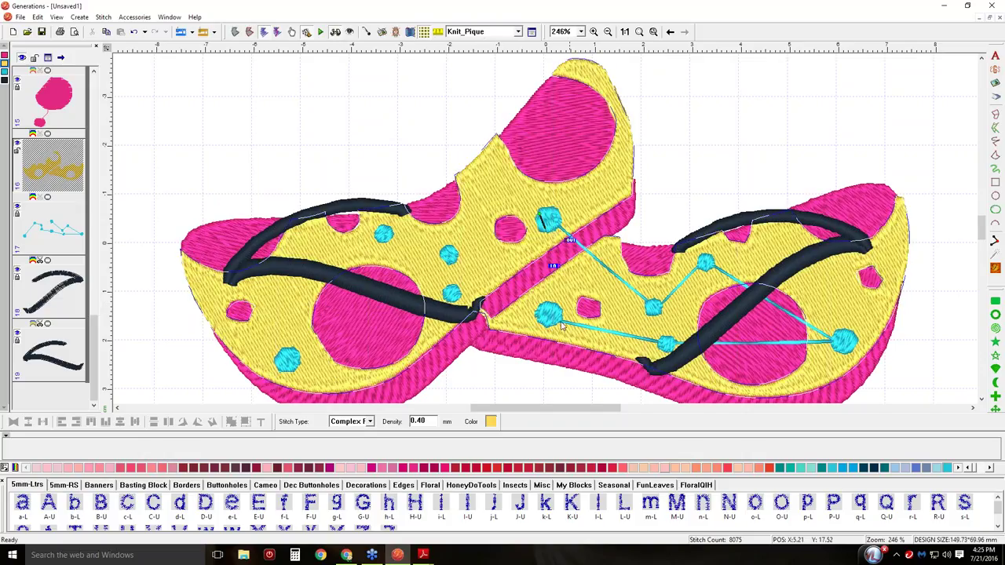
click(594, 32)
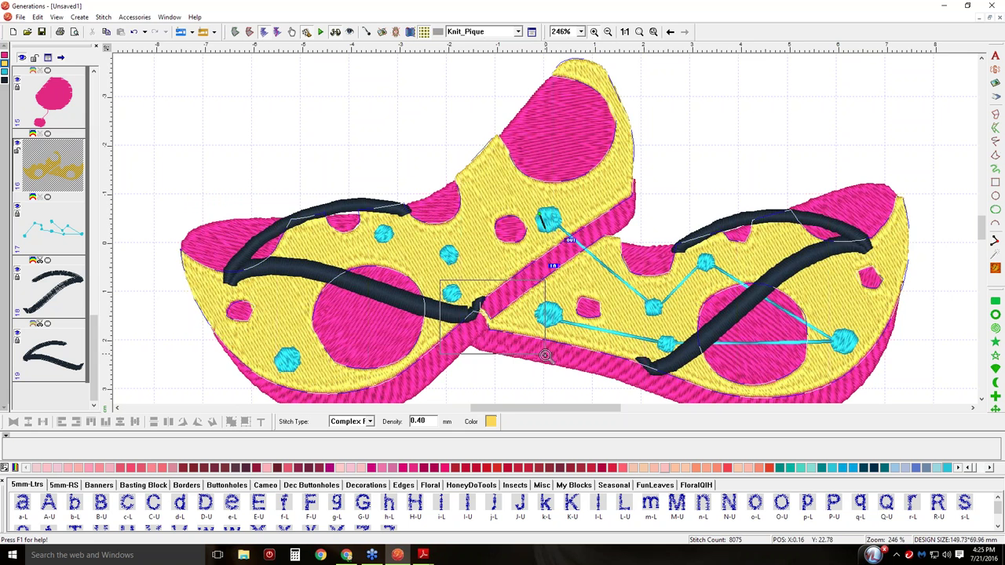
click(486, 319)
click(525, 182)
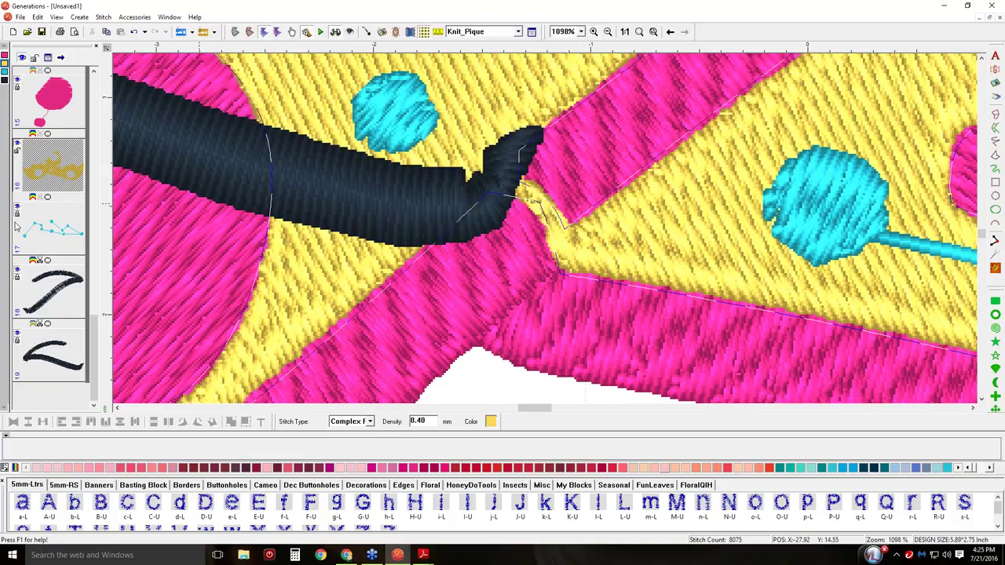
click(11, 340)
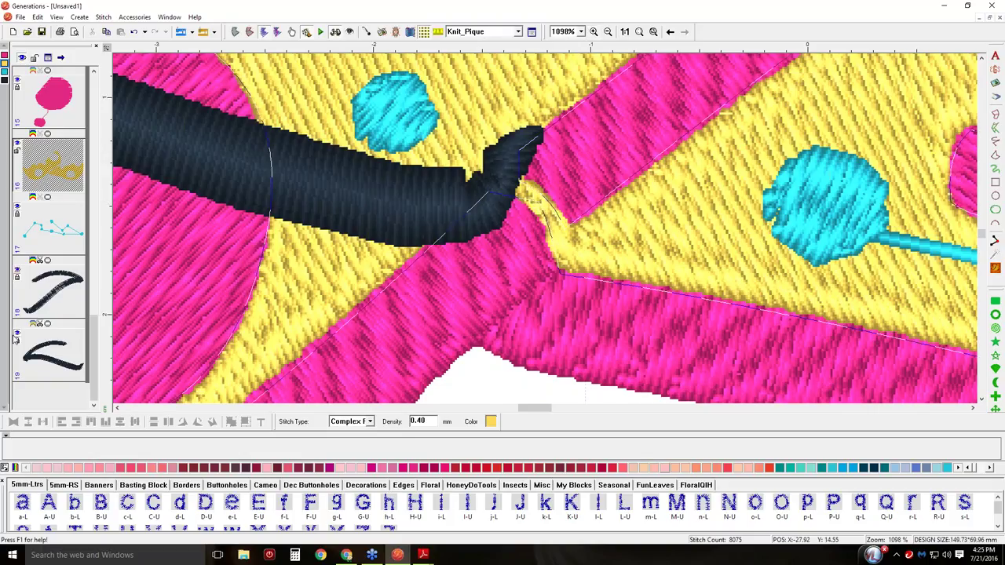
- Show only the outlines and divide the yellow section with two lines, one at each end of the narrow strip joining the flip-flops
click(235, 32)
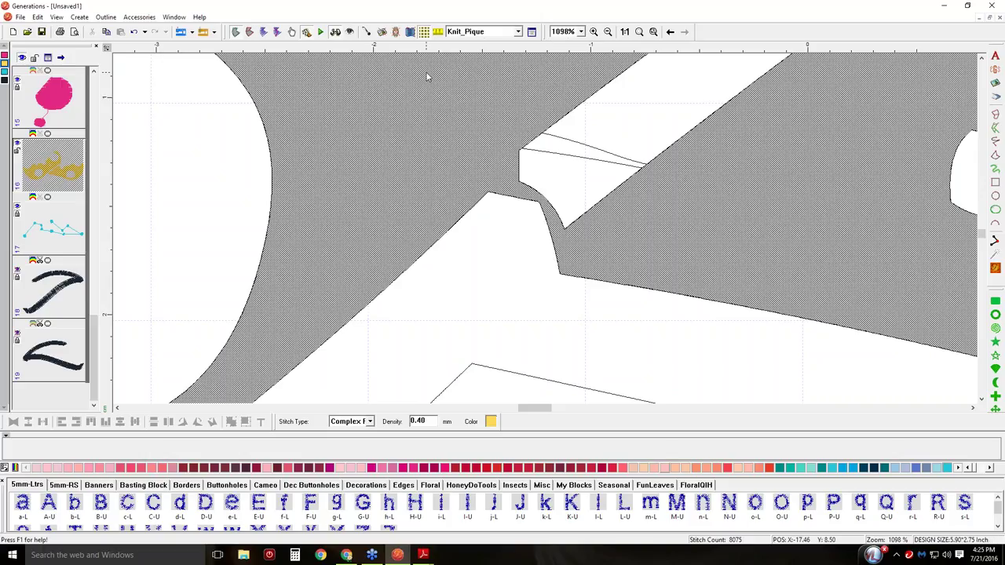
click(101, 20)
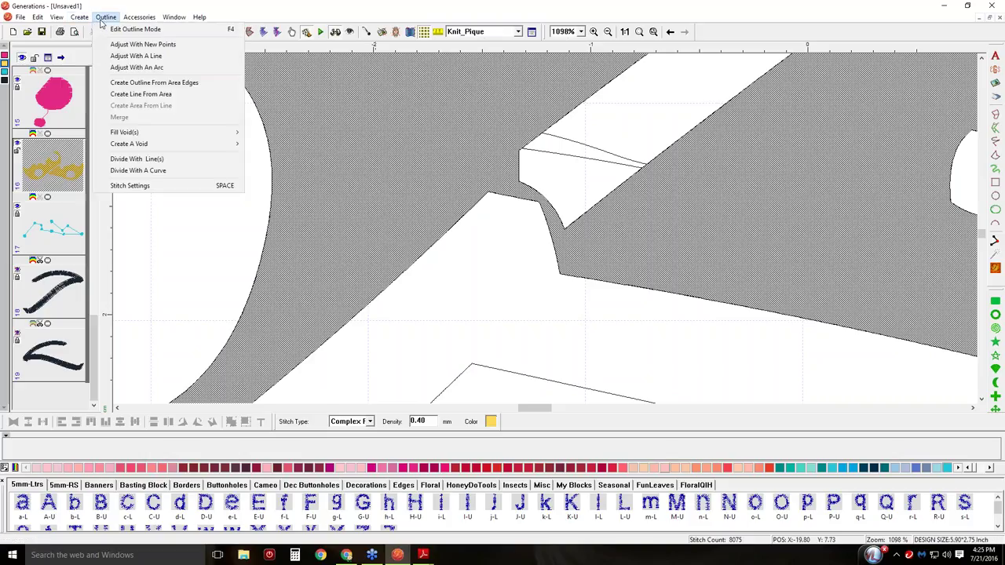
click(135, 160)
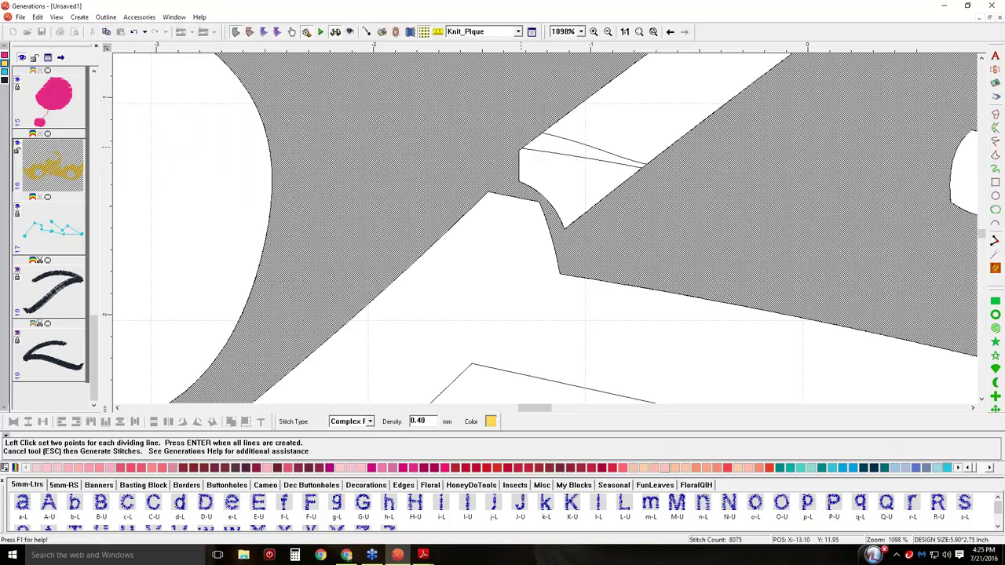
click(521, 148)
click(481, 202)
click(544, 241)
click(571, 220)
key(Return)
key(Escape)
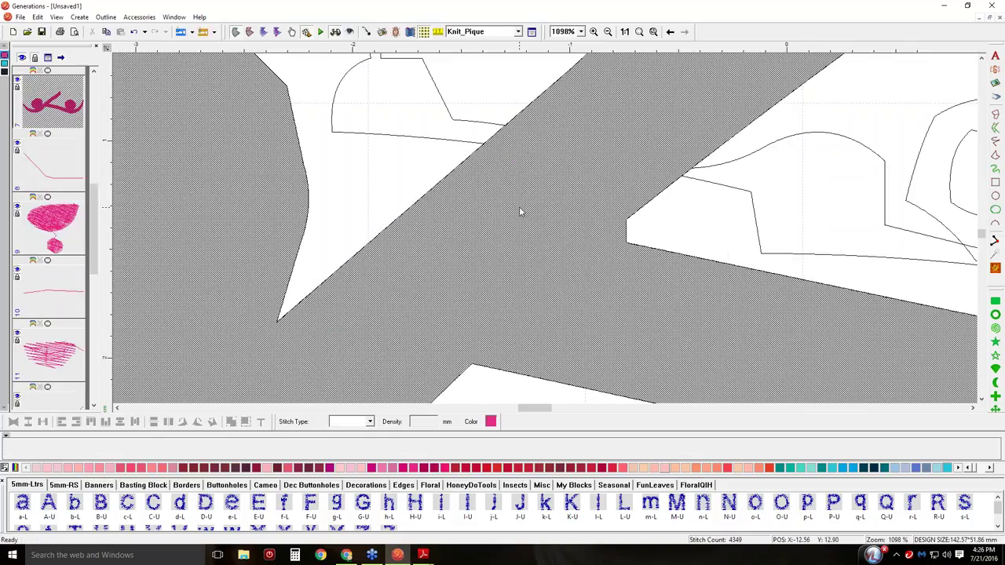
- Check the divided yellow pieces by selecting the left flip-flop and the small strip, and regenerate the design's stitches
click(389, 191)
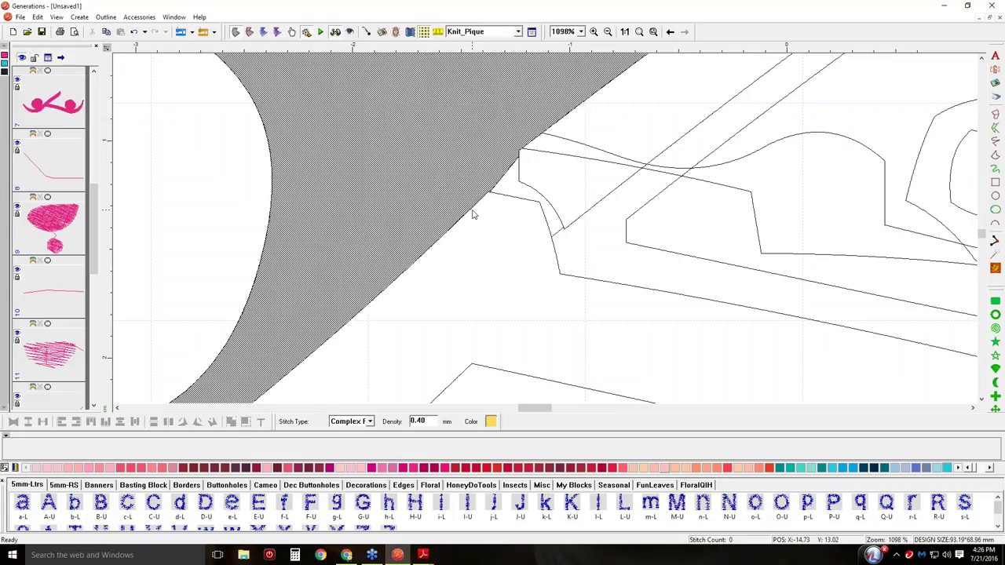
click(509, 189)
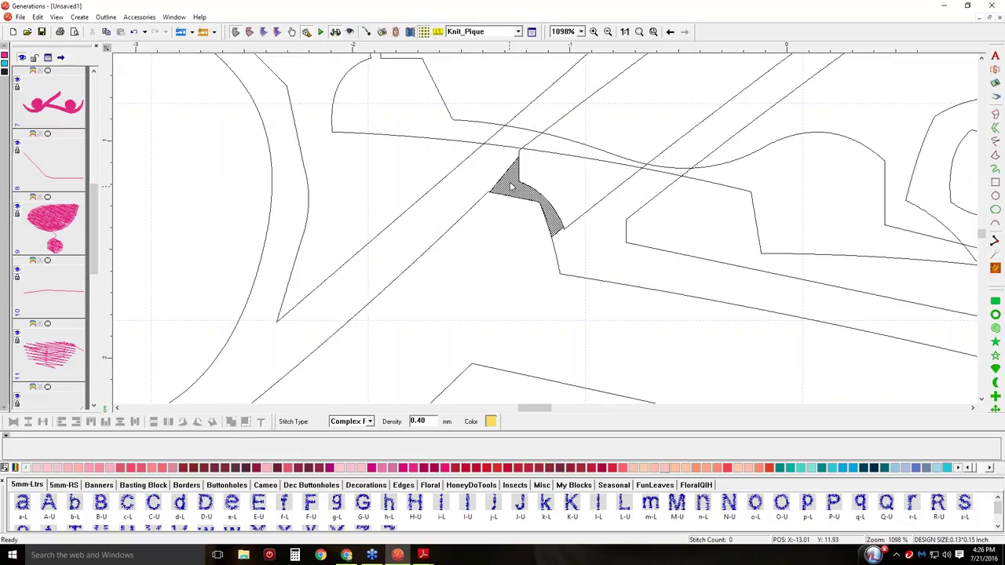
click(624, 31)
click(769, 186)
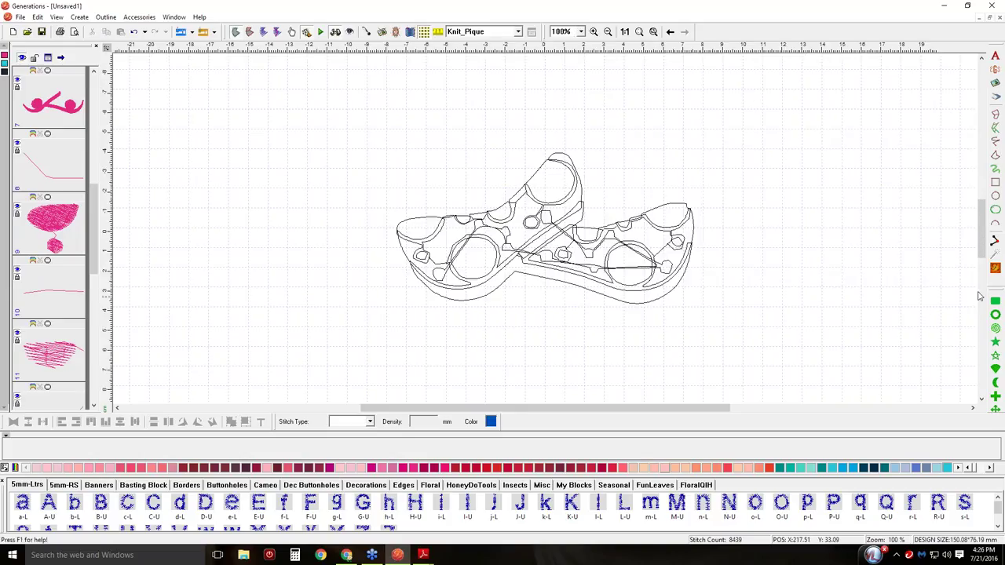
click(994, 268)
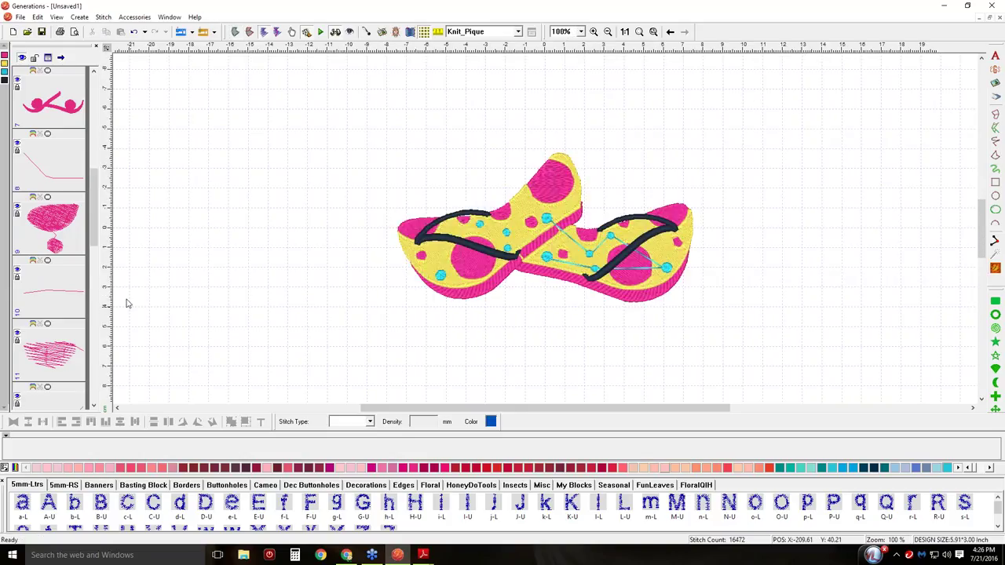
- Find the small yellow connecting strip among the stitch objects and delete it
drag(92, 219, 89, 328)
click(71, 357)
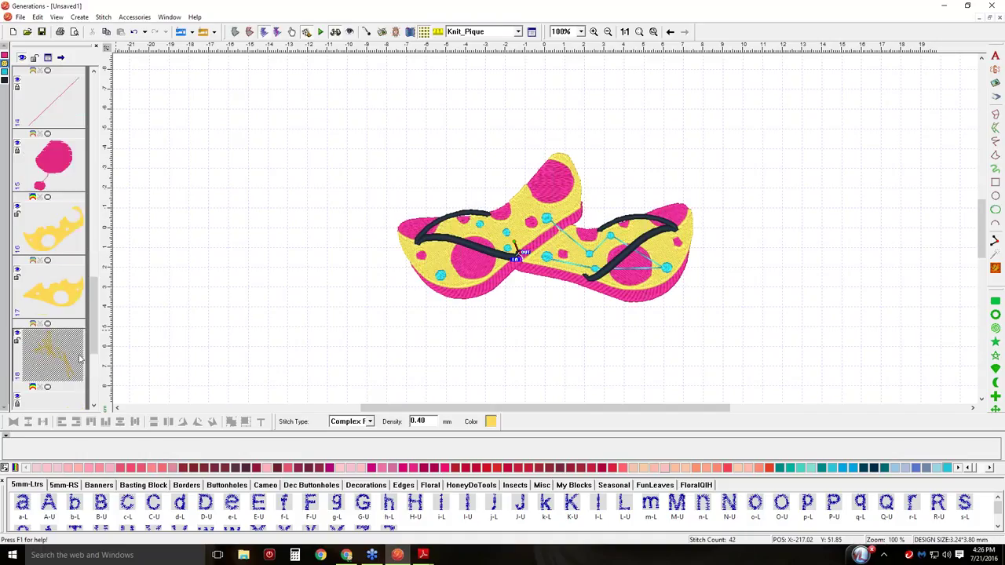
click(539, 93)
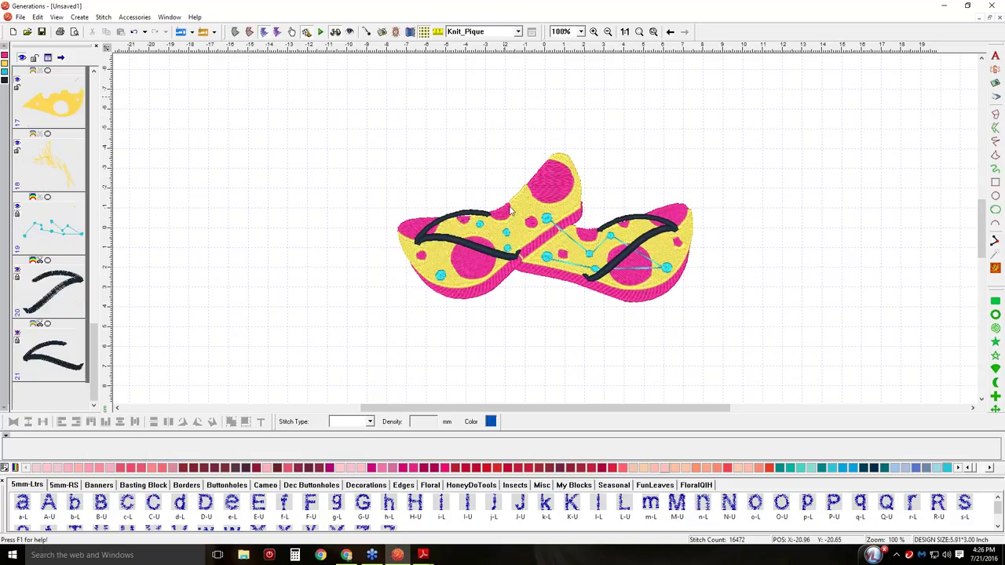
click(70, 162)
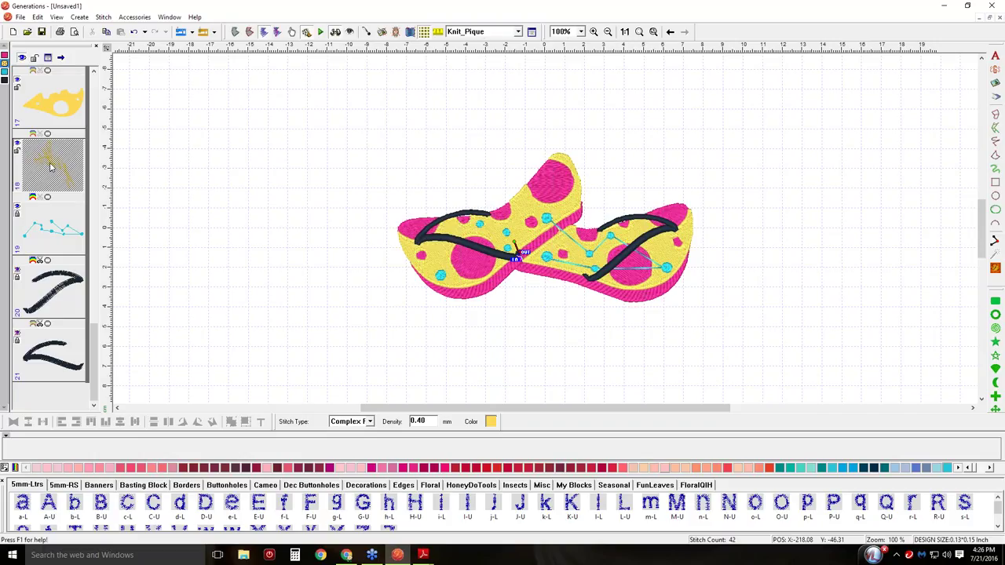
key(Delete)
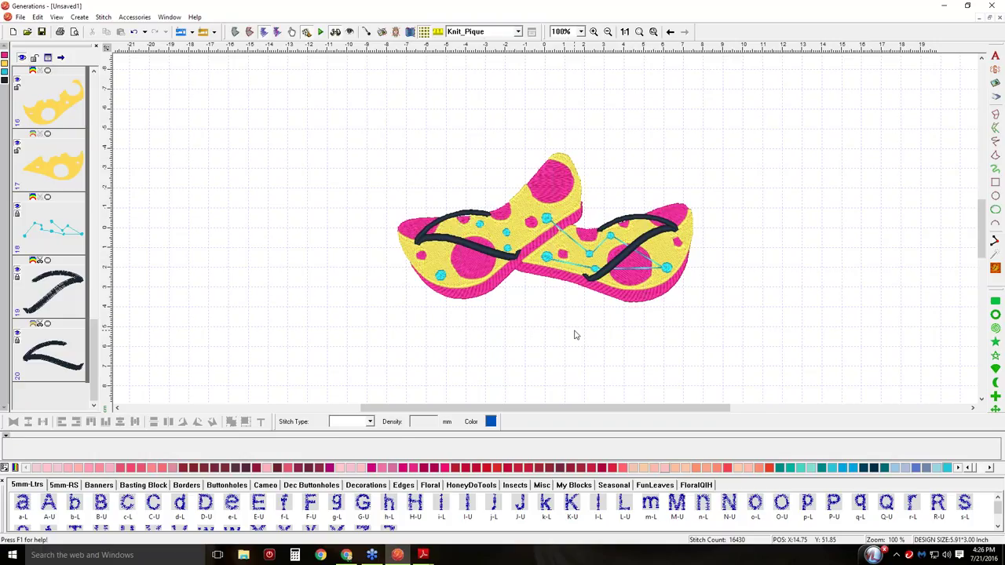
click(545, 168)
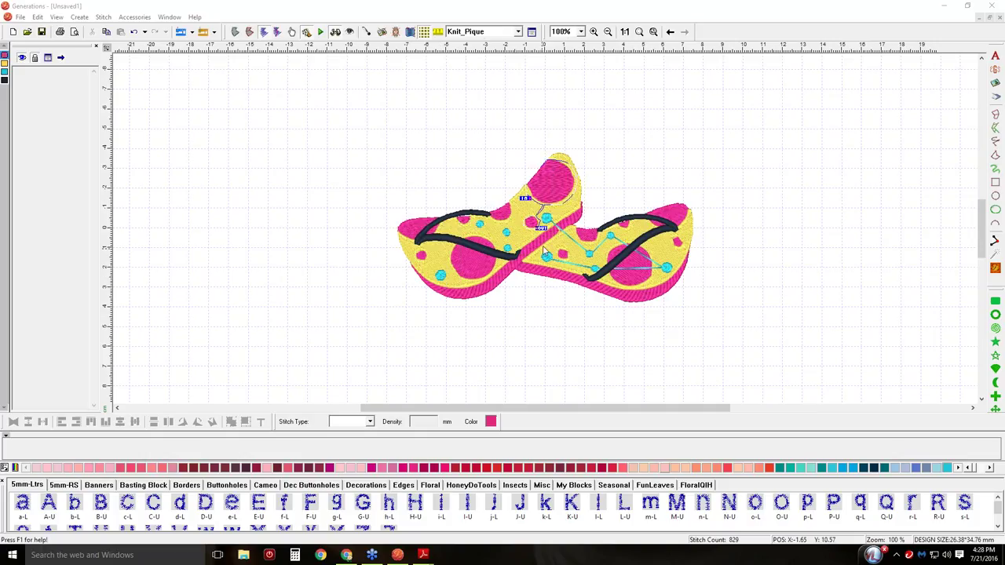
click(3, 76)
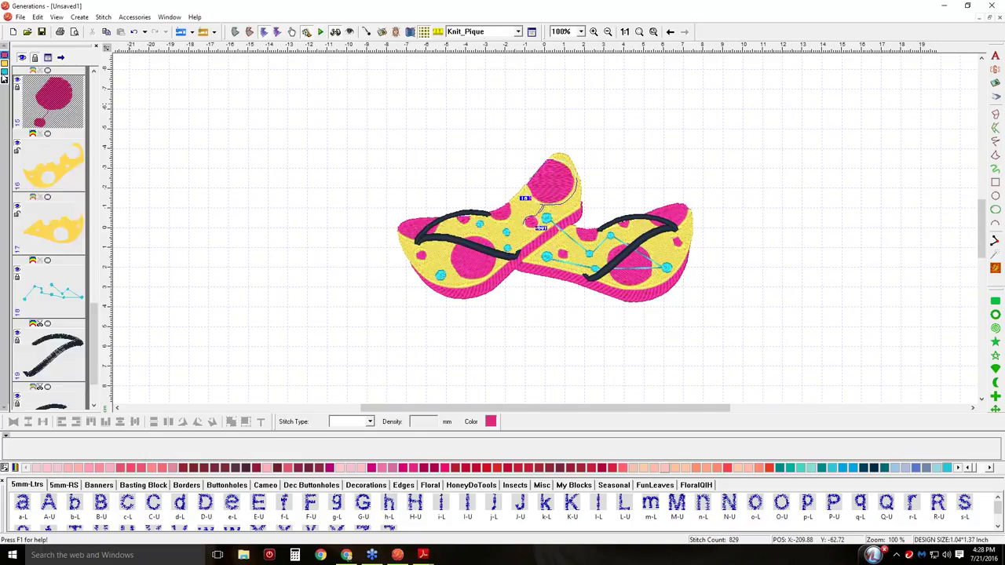
click(37, 222)
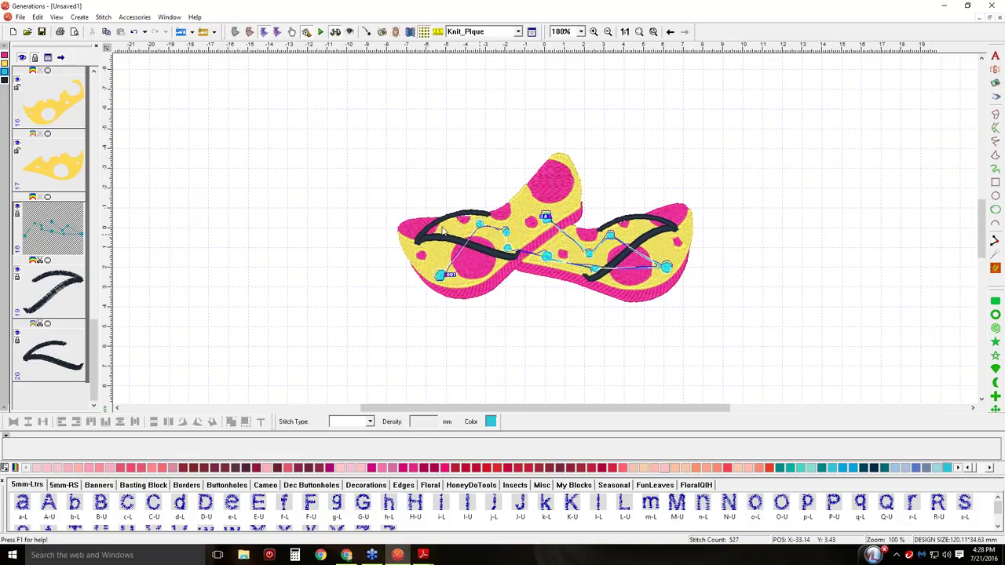
- Unlock the right flip-flop's black strap and set its stitch type to Satin
click(51, 301)
click(18, 280)
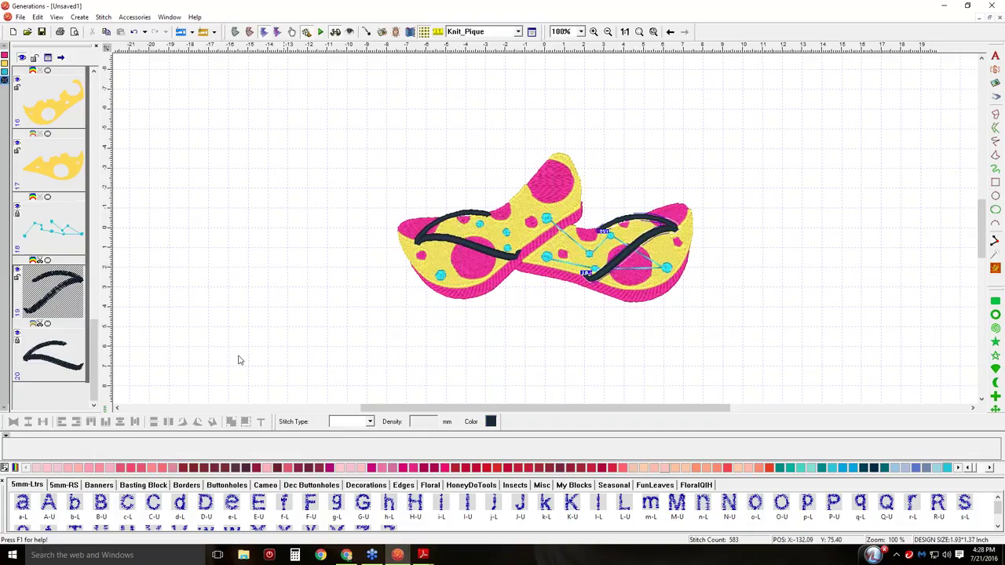
click(369, 423)
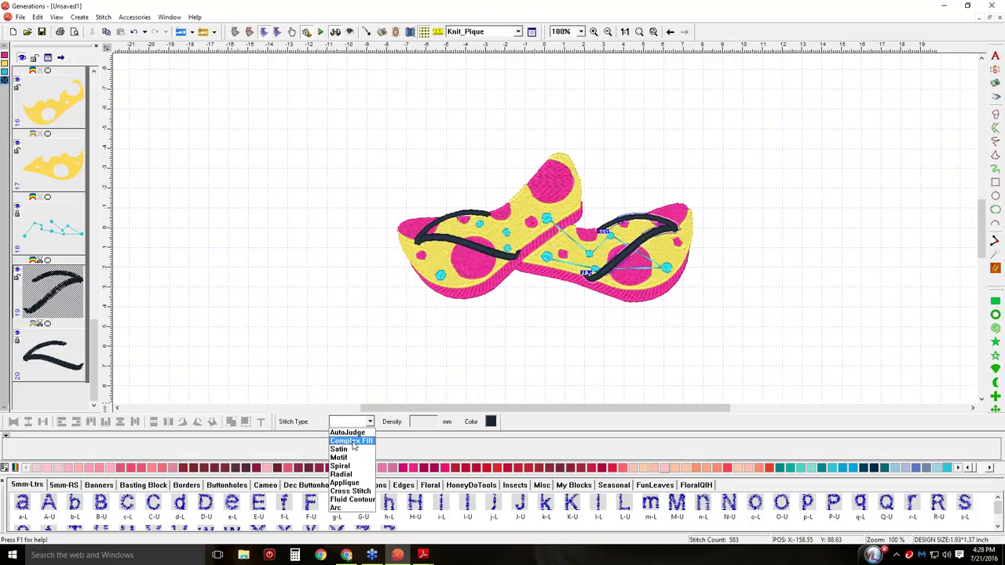
click(350, 451)
click(351, 451)
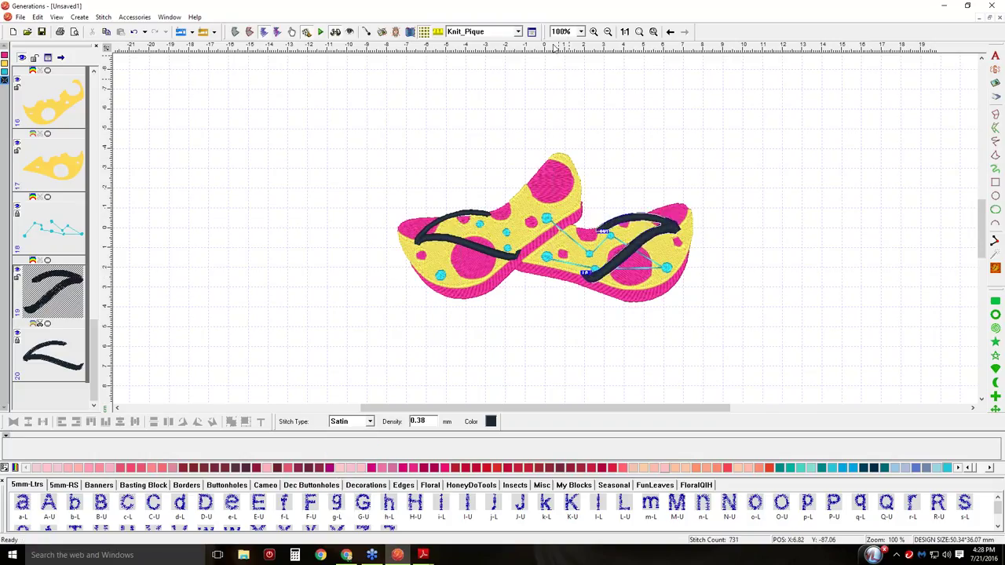
- In the right strap's stitch properties, turn off Compensation, enable Satin Fill and choose a fill pattern
click(531, 31)
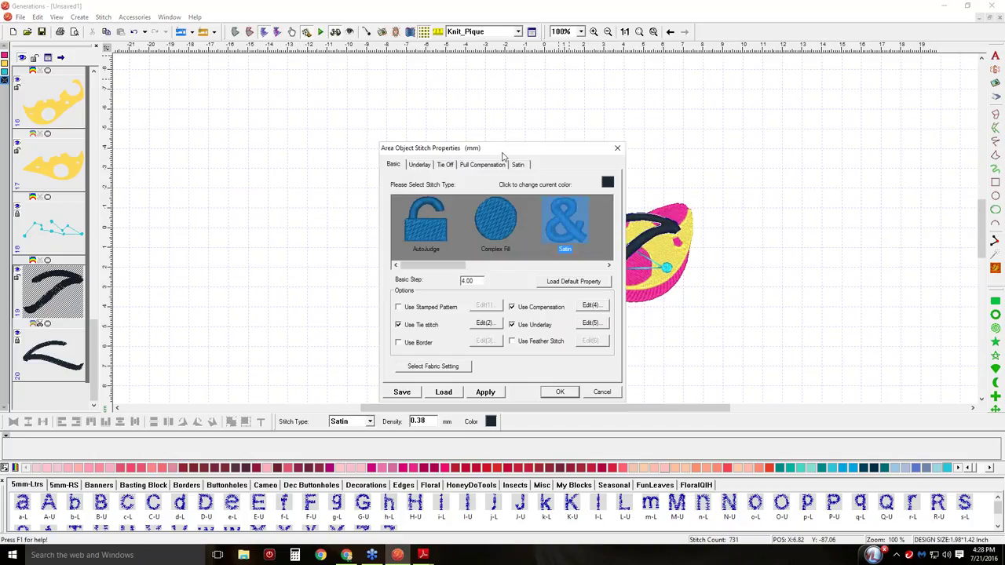
drag(502, 149, 256, 83)
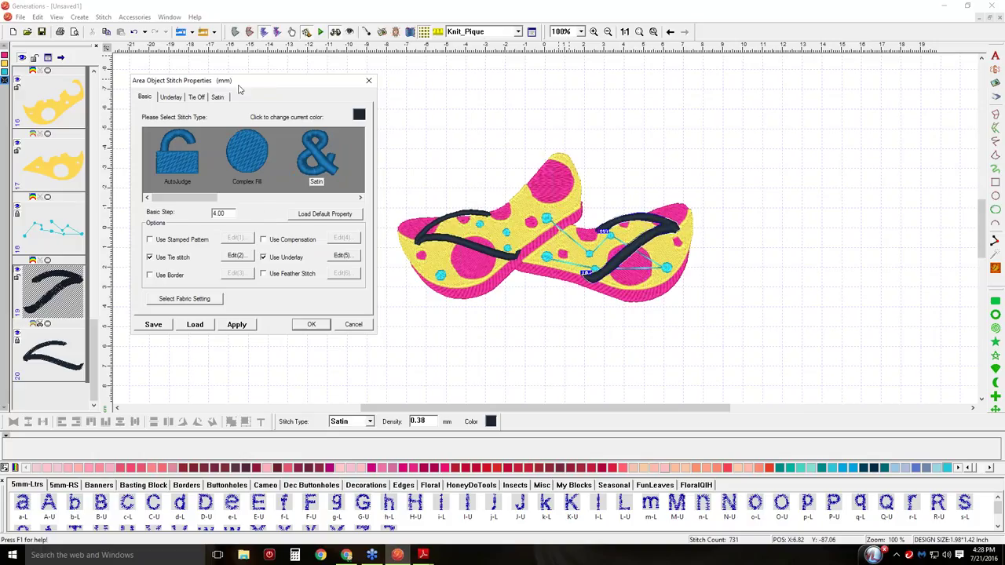
click(219, 98)
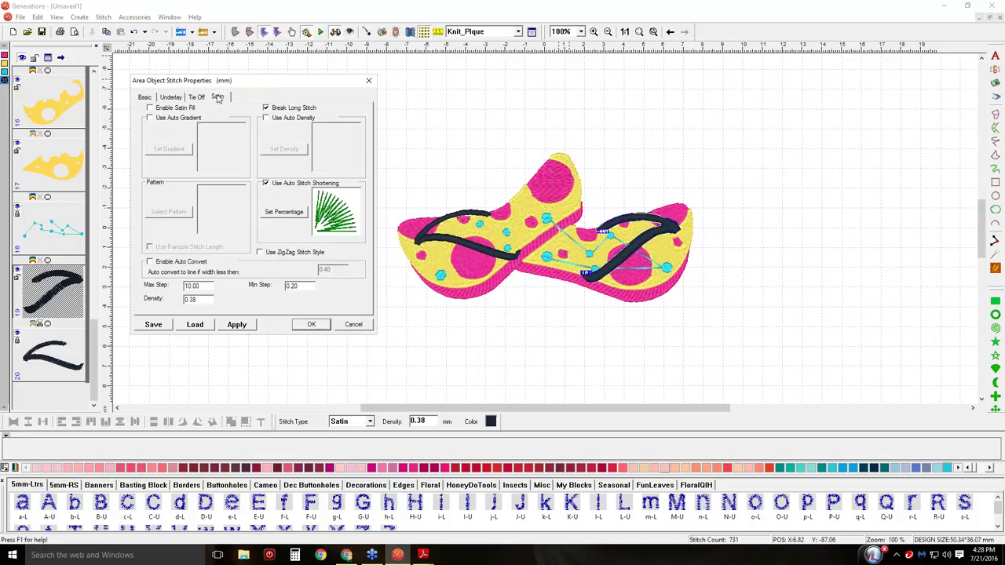
click(170, 98)
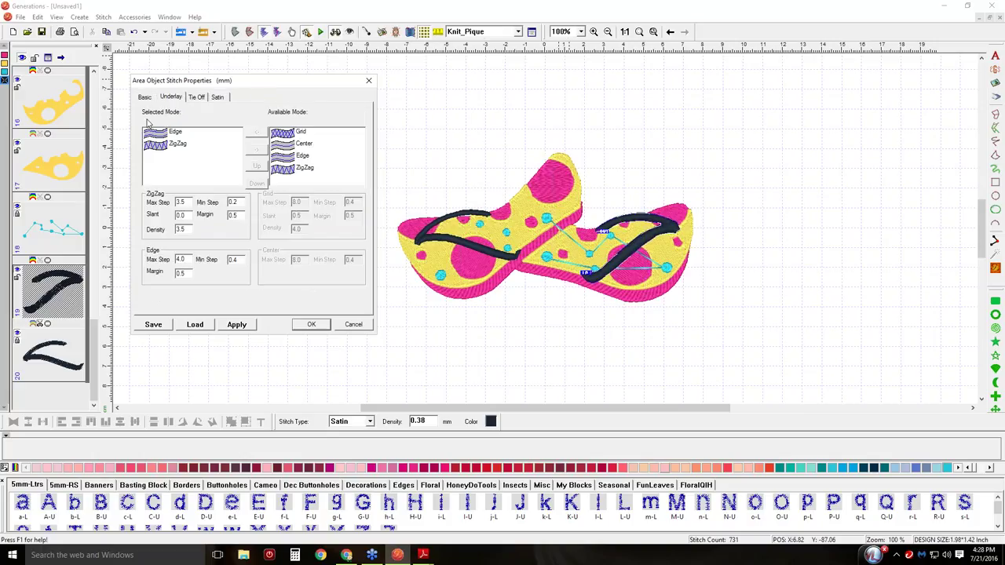
click(216, 99)
click(150, 108)
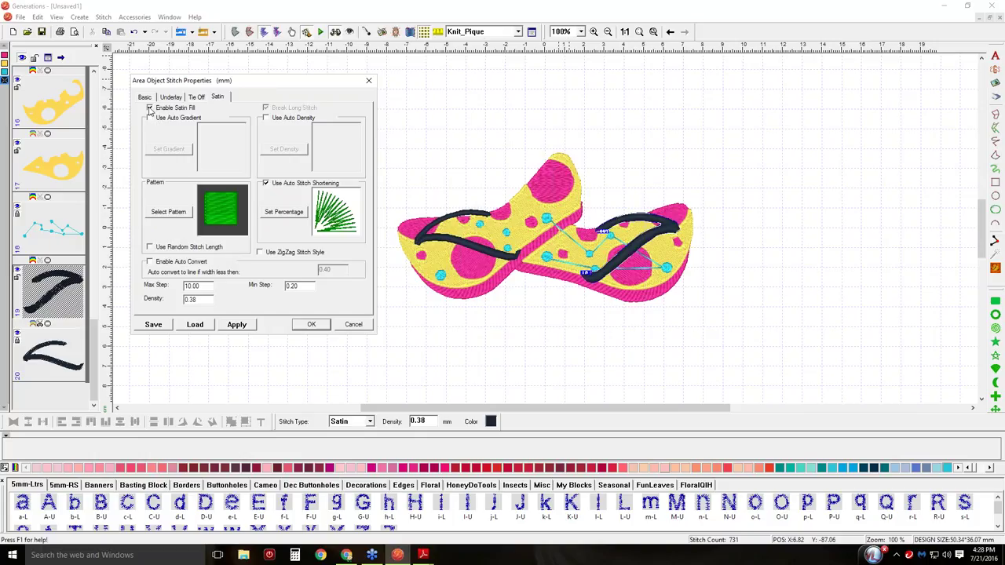
click(167, 212)
click(274, 157)
click(240, 288)
click(310, 325)
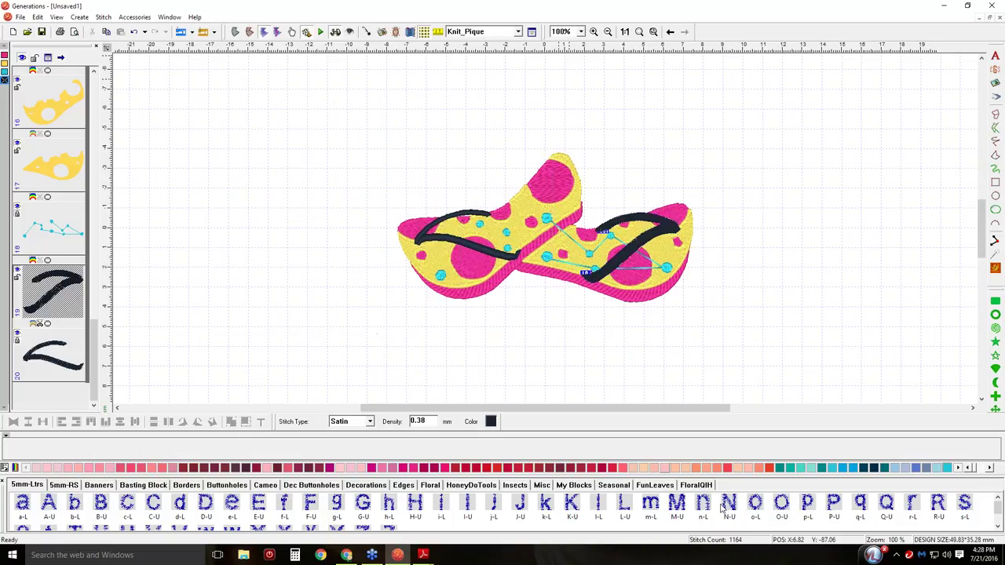
- Recolour the straps of the right and left flip-flops bright blue
click(842, 468)
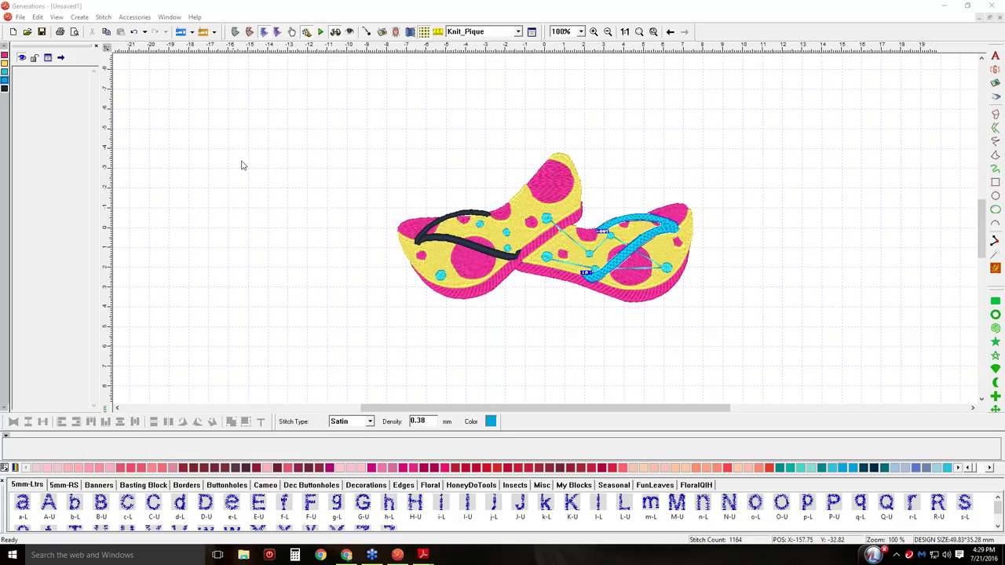
click(350, 166)
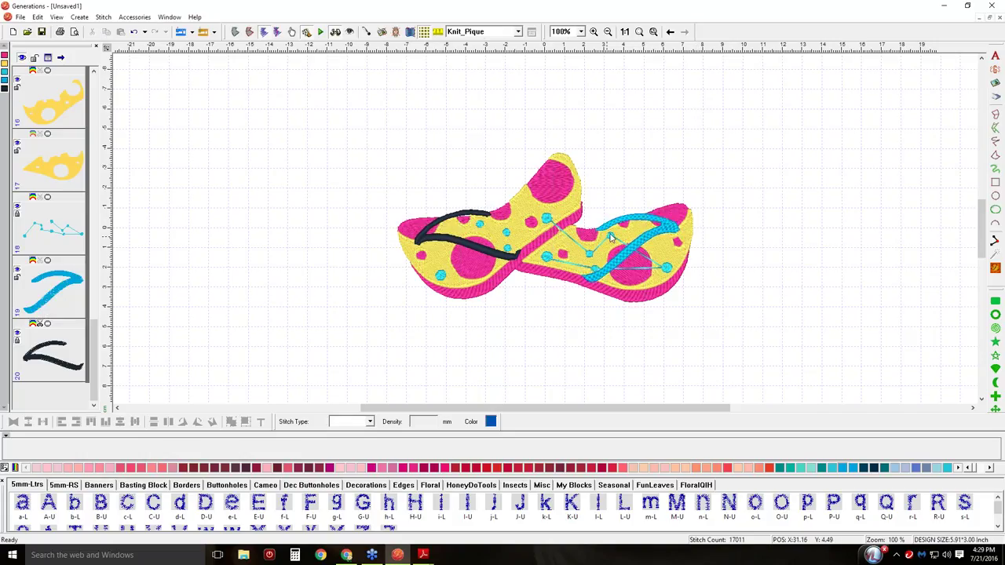
click(422, 227)
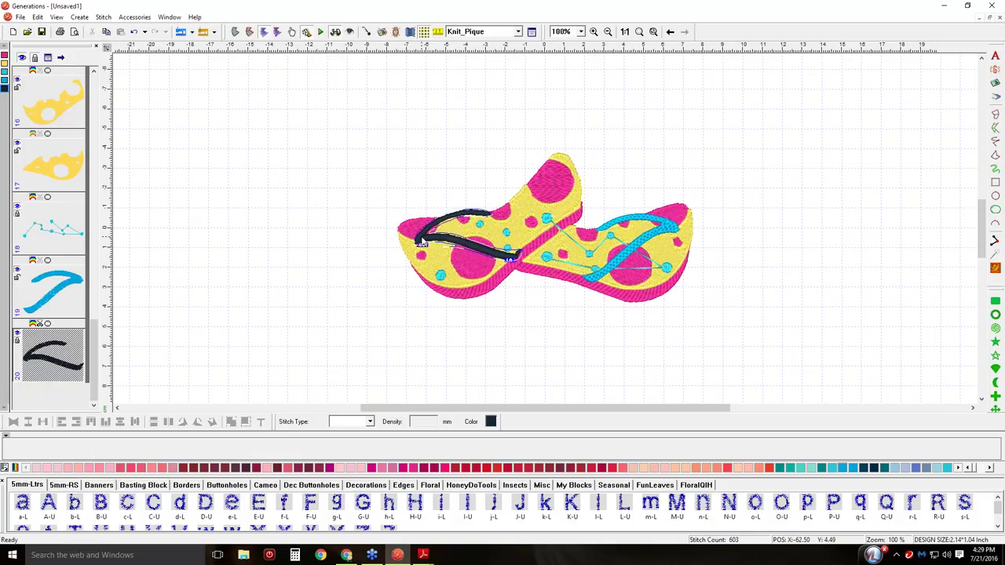
click(594, 31)
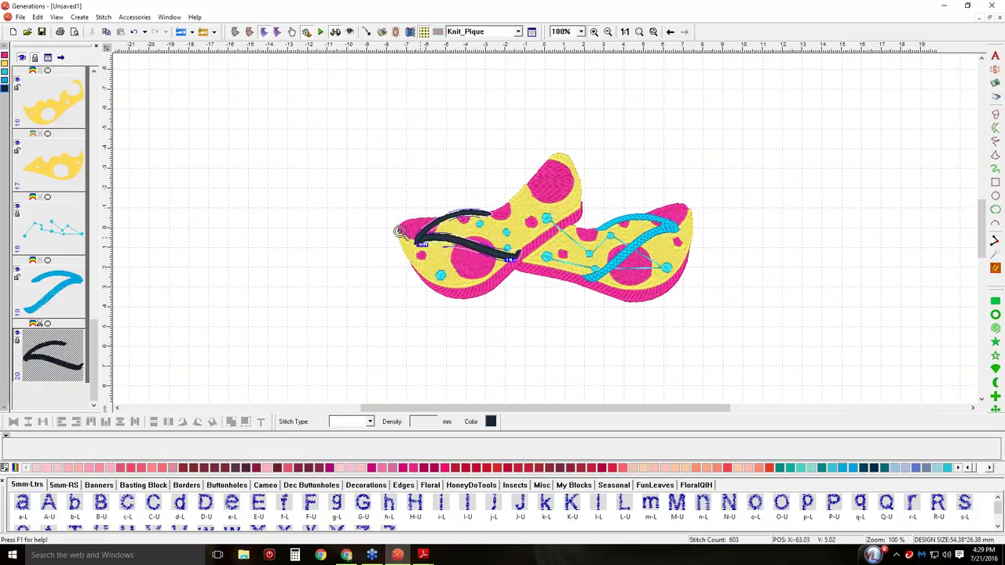
drag(400, 217, 440, 268)
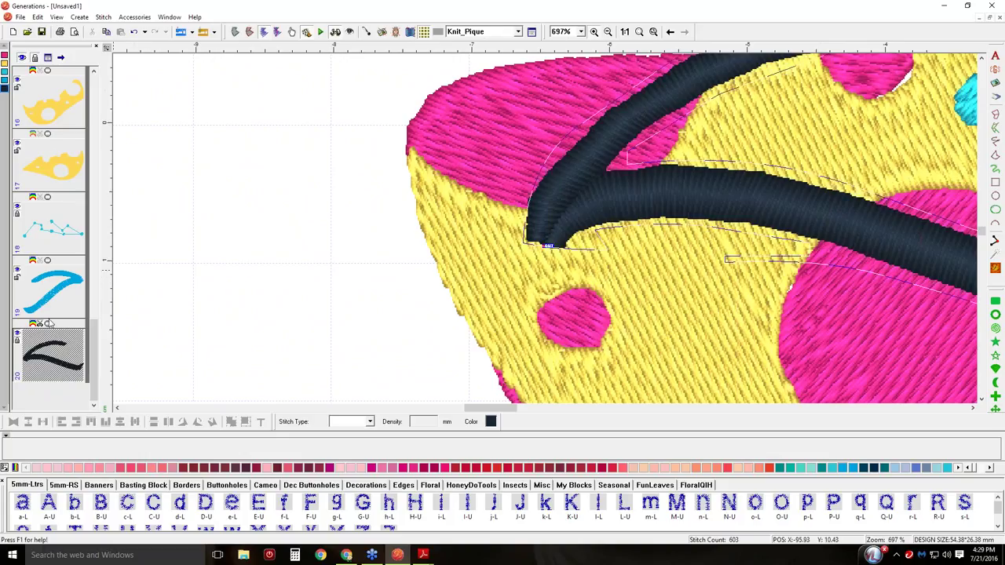
click(48, 322)
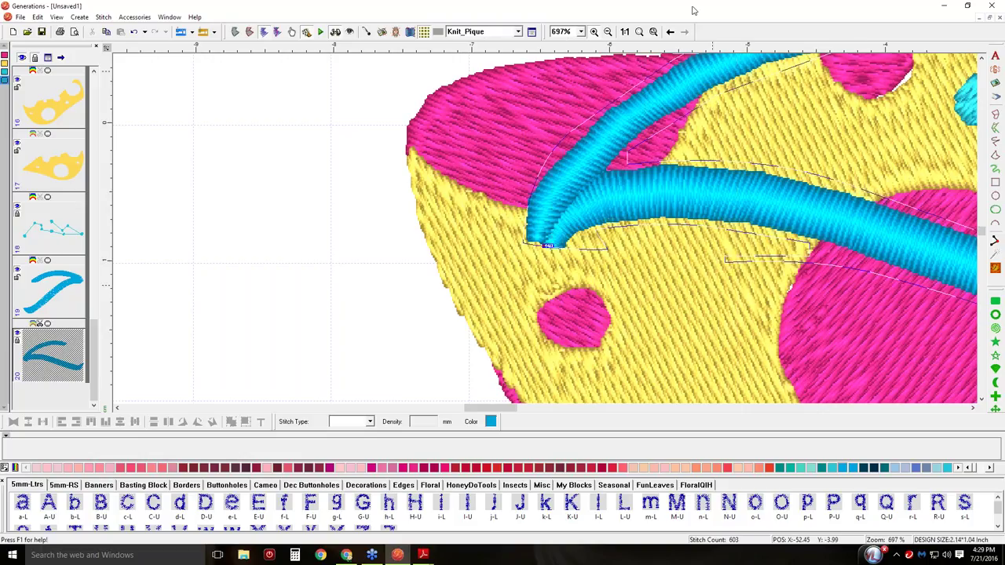
click(624, 32)
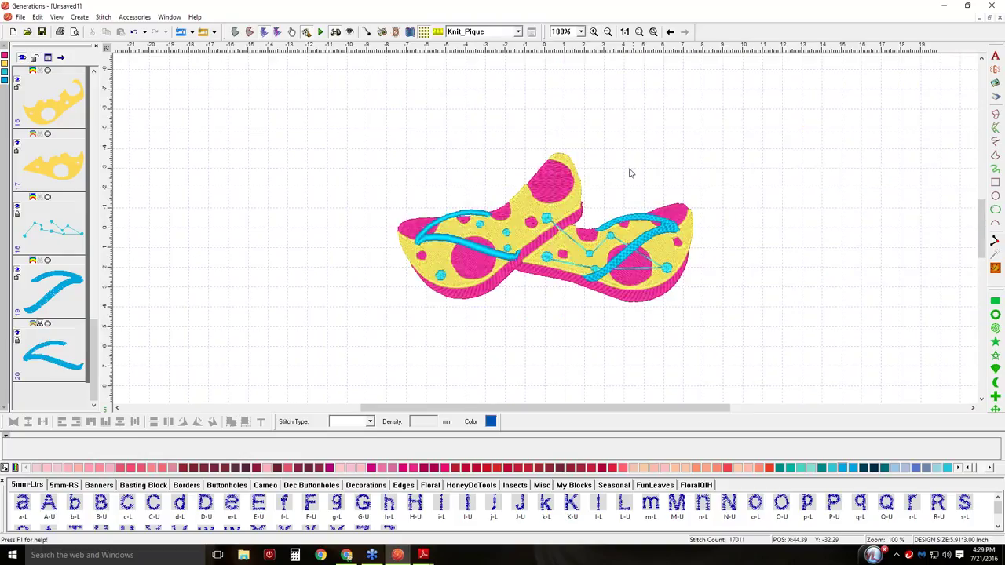
- Unlock the left flip-flop's strap and set its stitch type to Satin
click(479, 251)
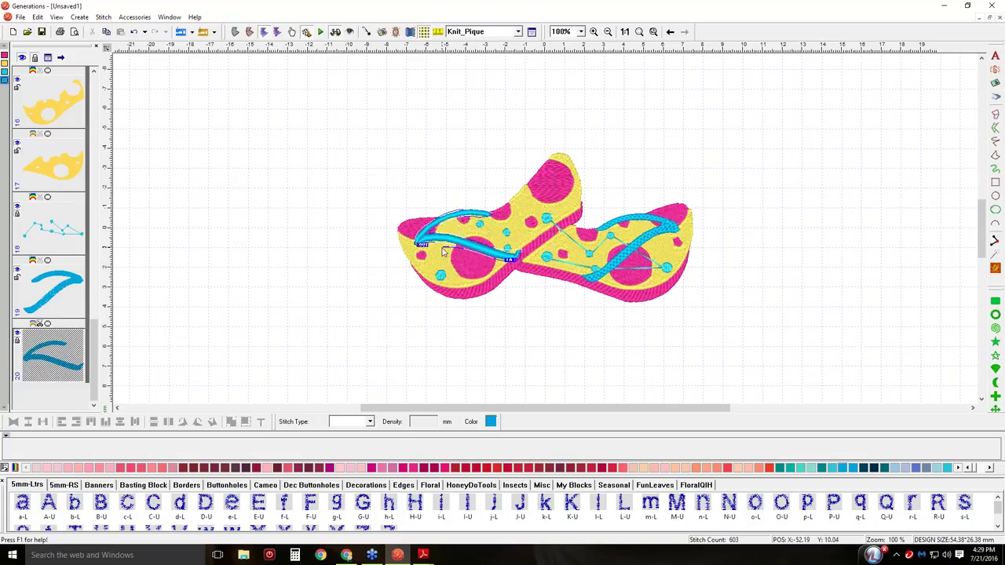
click(199, 248)
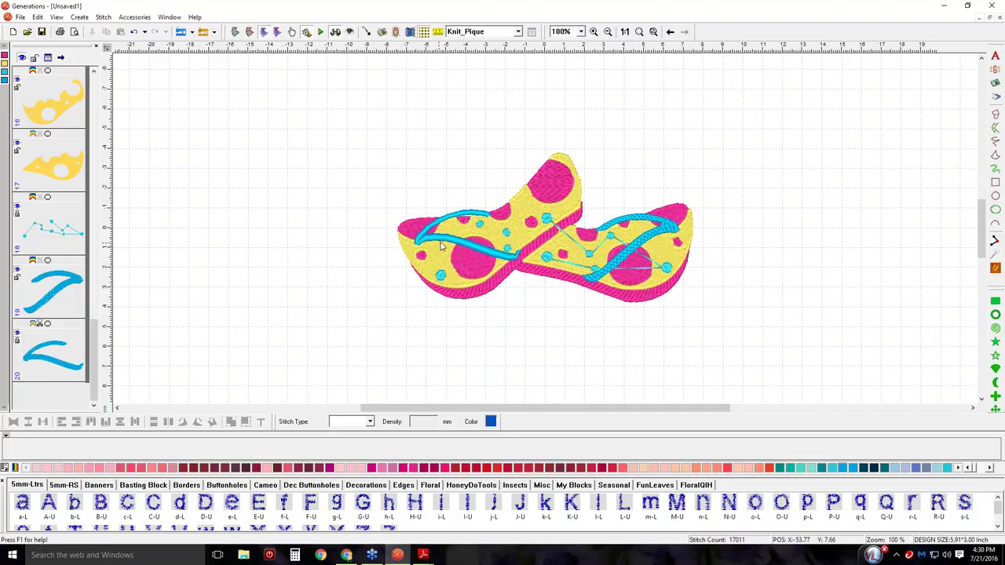
click(442, 243)
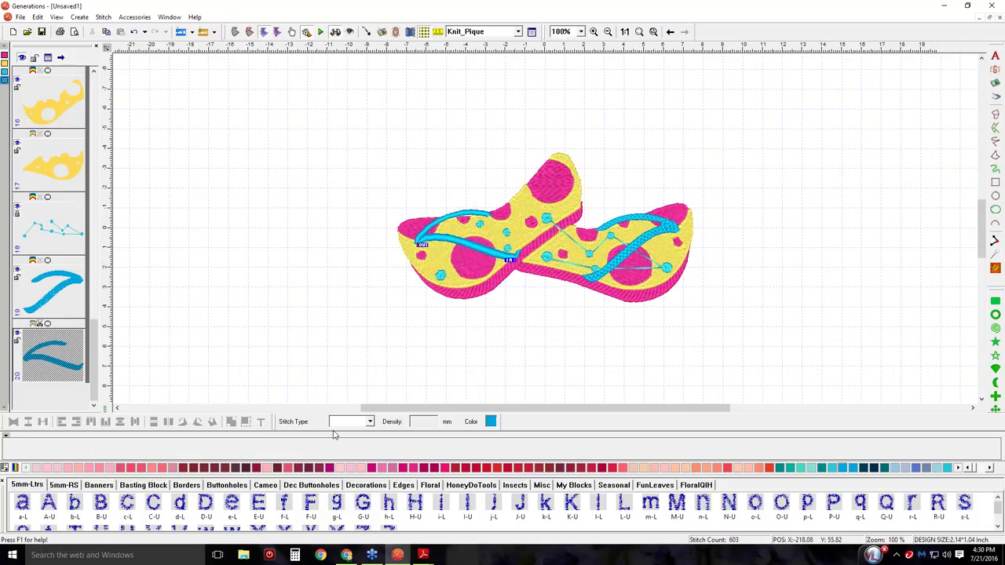
click(370, 424)
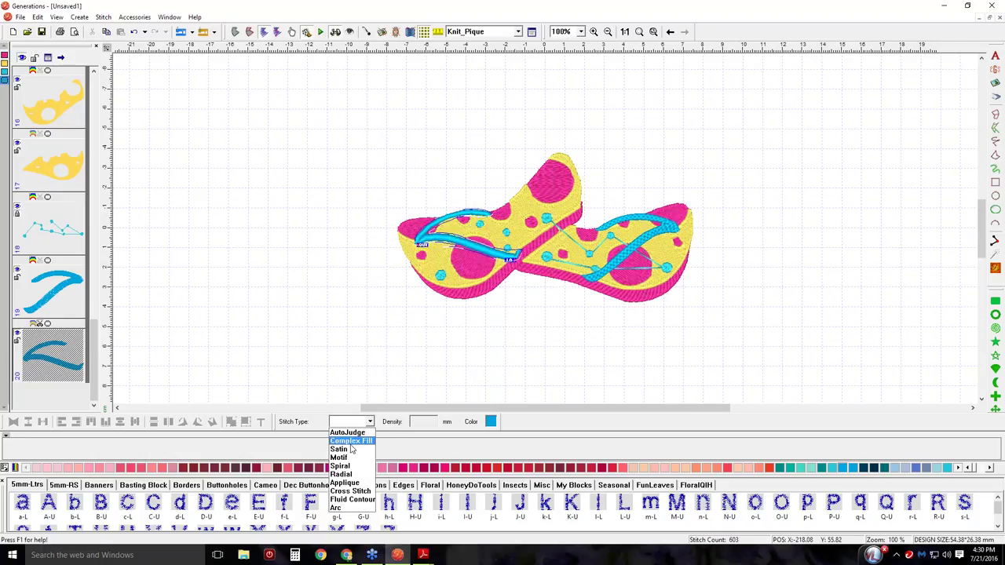
click(364, 432)
click(370, 421)
click(346, 452)
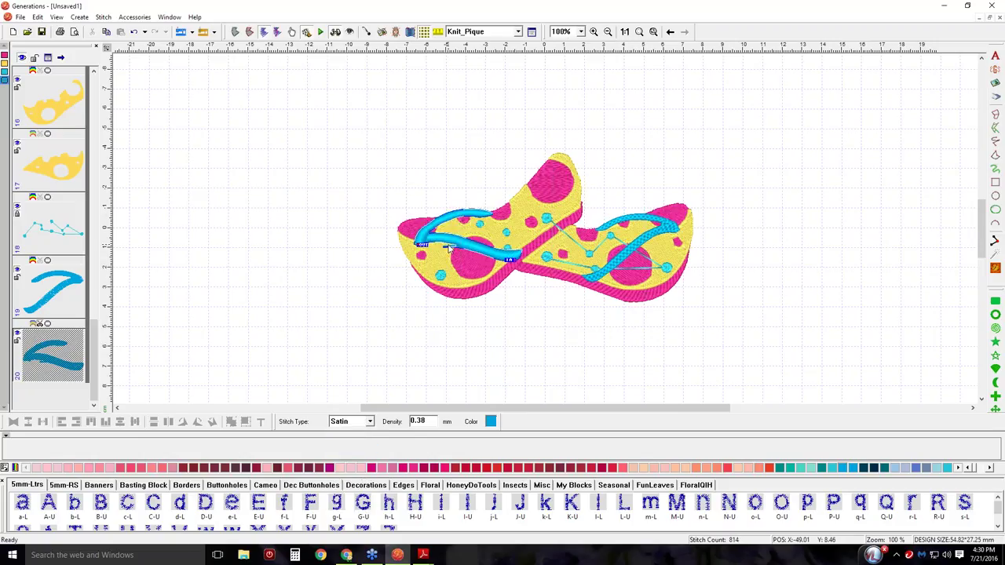
- In the left strap's stitch properties, enable Underlay and turn off Compensation
click(594, 31)
drag(399, 229, 510, 284)
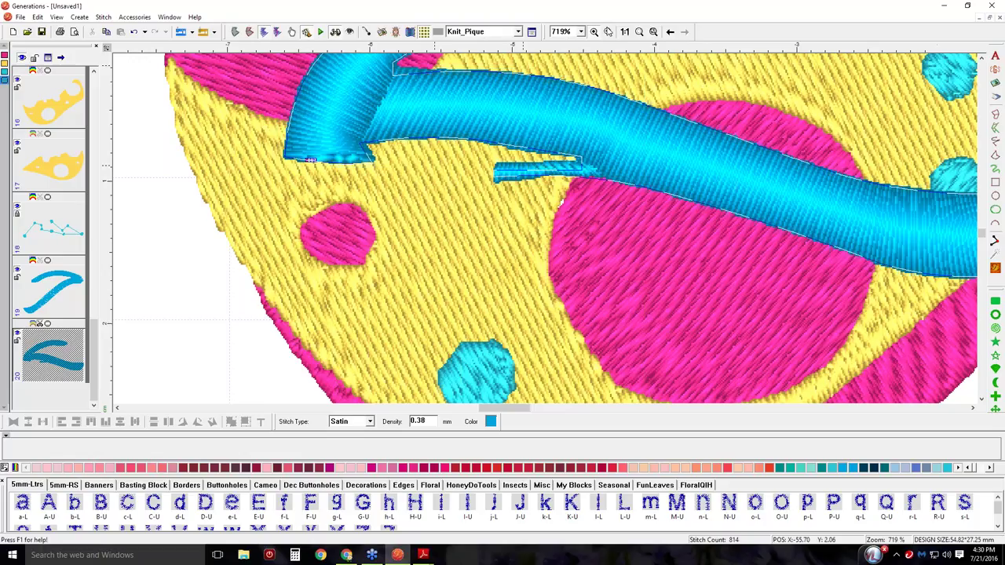
click(531, 31)
click(511, 325)
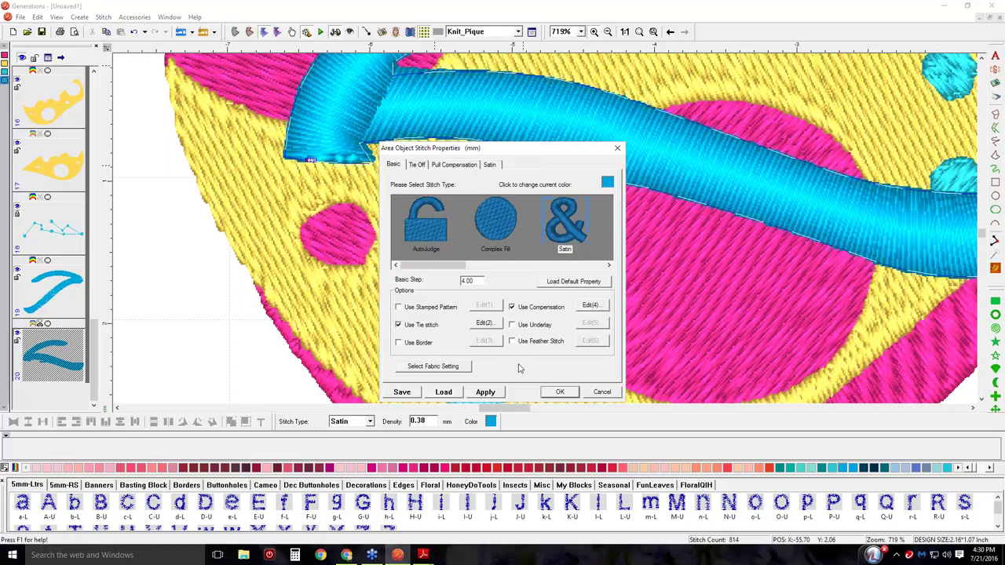
click(511, 325)
click(513, 307)
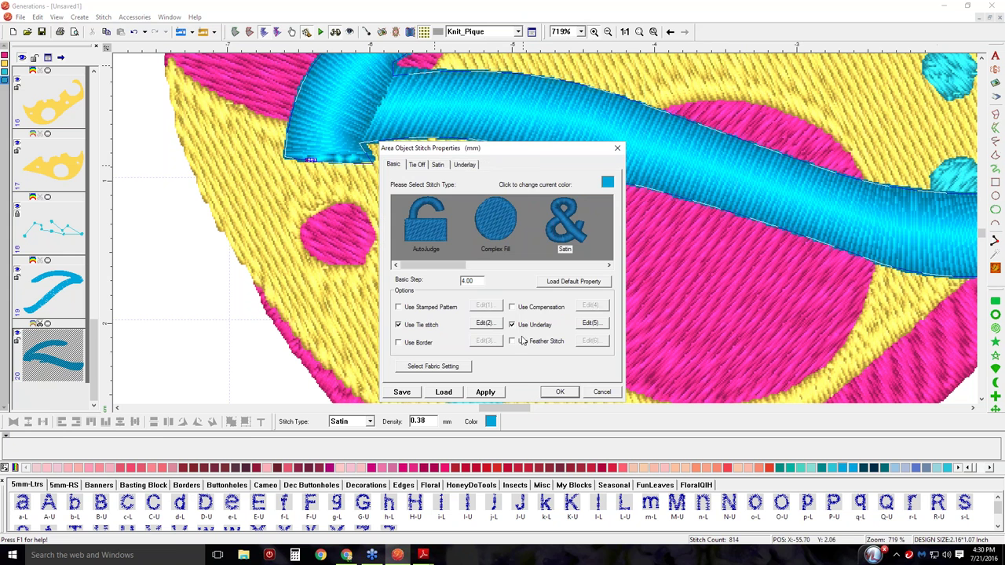
click(555, 391)
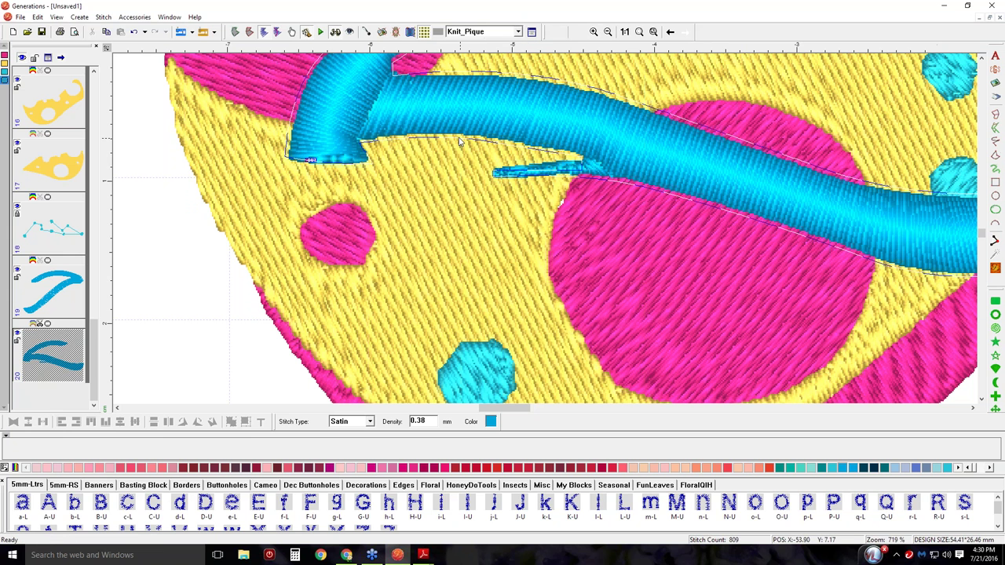
- Show only the outlines and use Adjust With An Arc to cut off the thin spur below the left strap
click(276, 32)
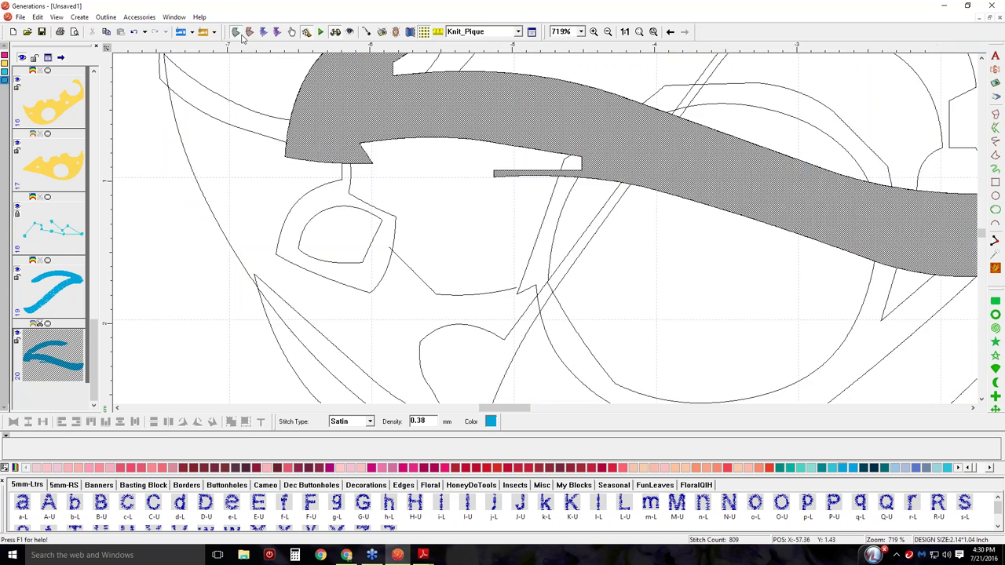
click(292, 32)
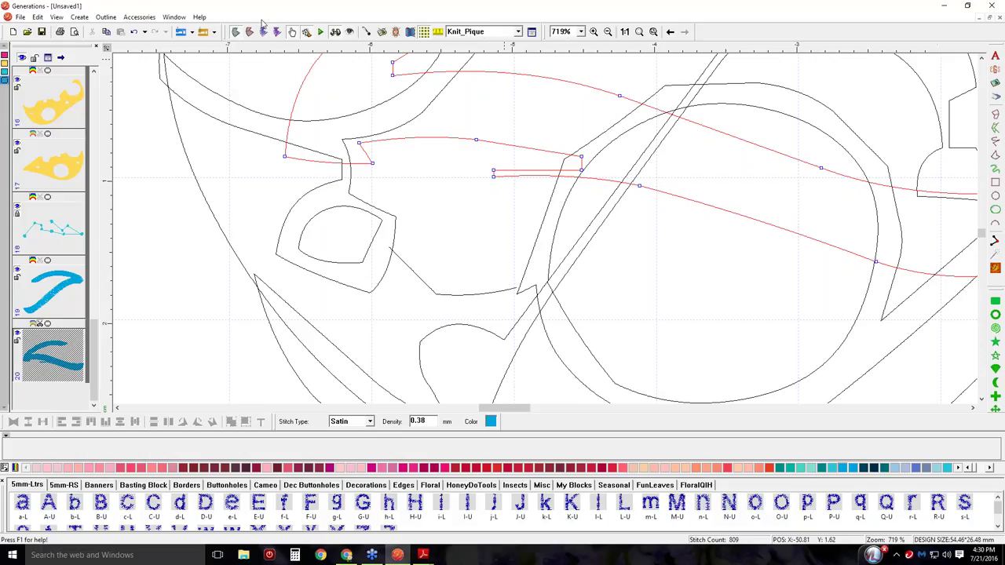
click(105, 18)
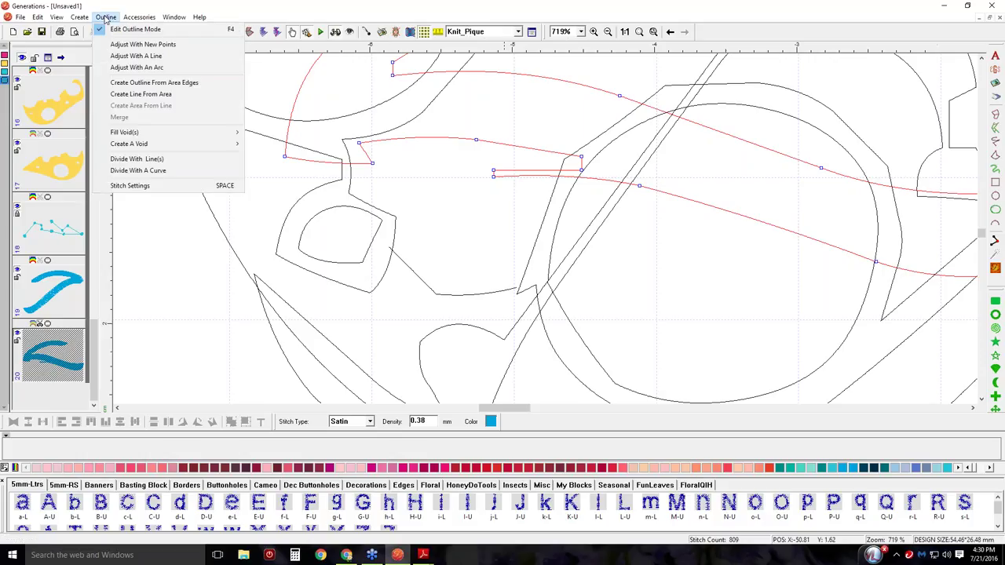
click(135, 68)
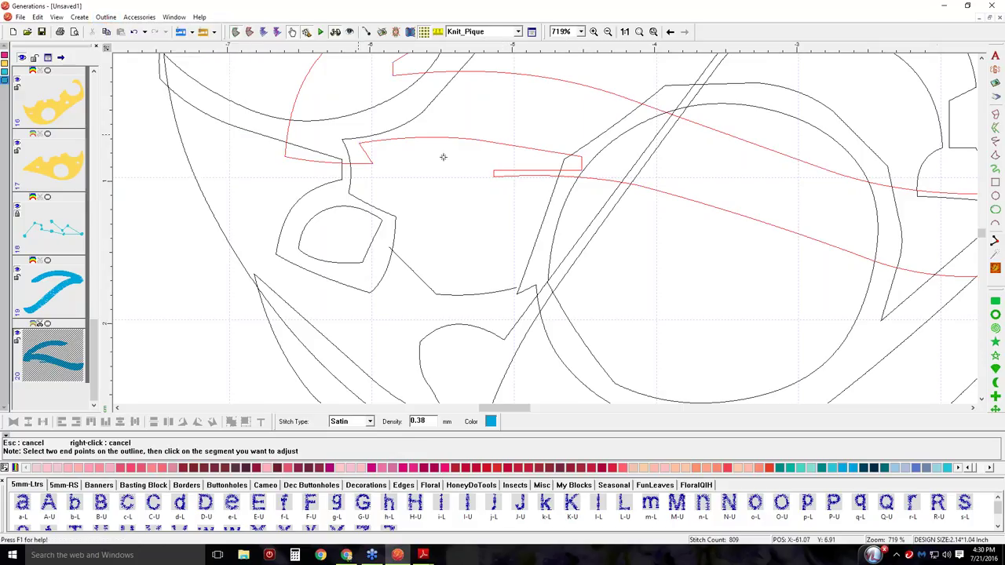
click(672, 196)
click(590, 179)
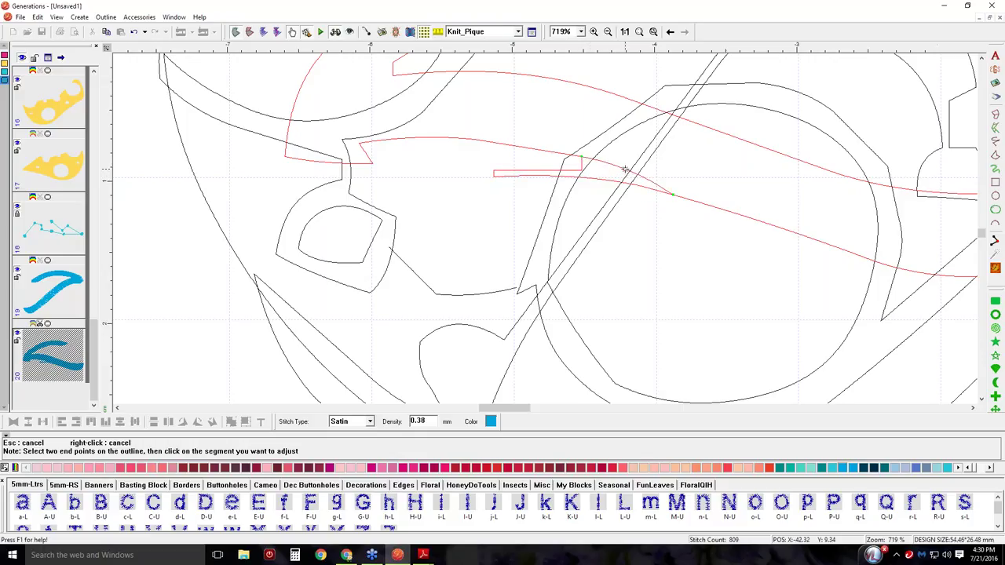
click(625, 169)
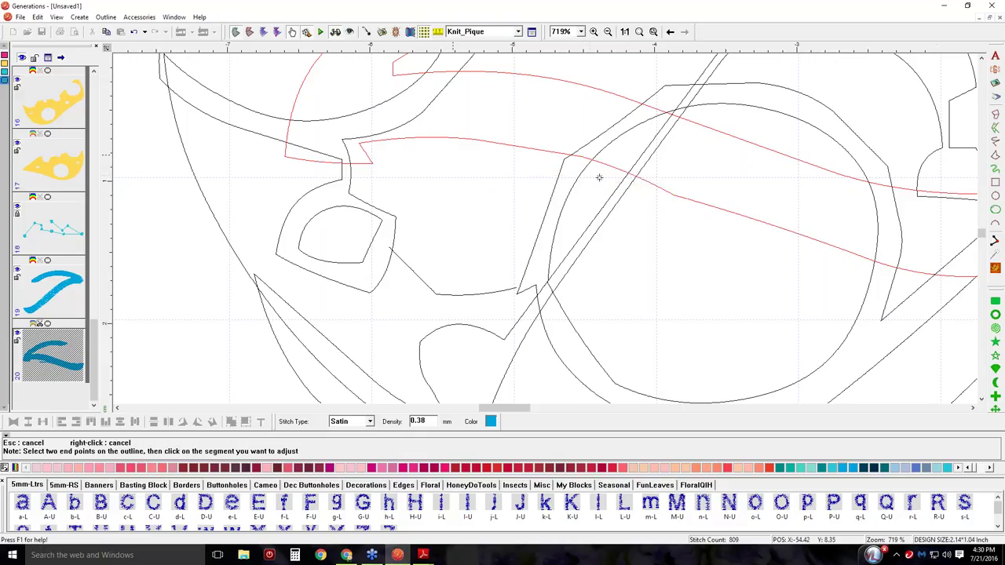
- Use arc adjustments to smooth the left strap's lower edge beside the removed spur and close the notch near its pointed end
click(692, 201)
click(675, 194)
click(358, 162)
click(342, 146)
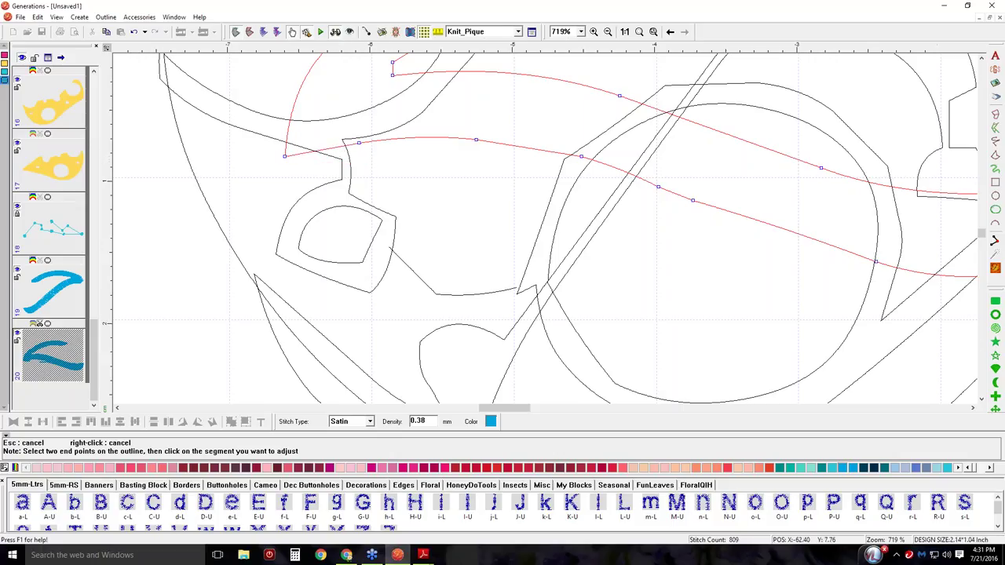
key(Escape)
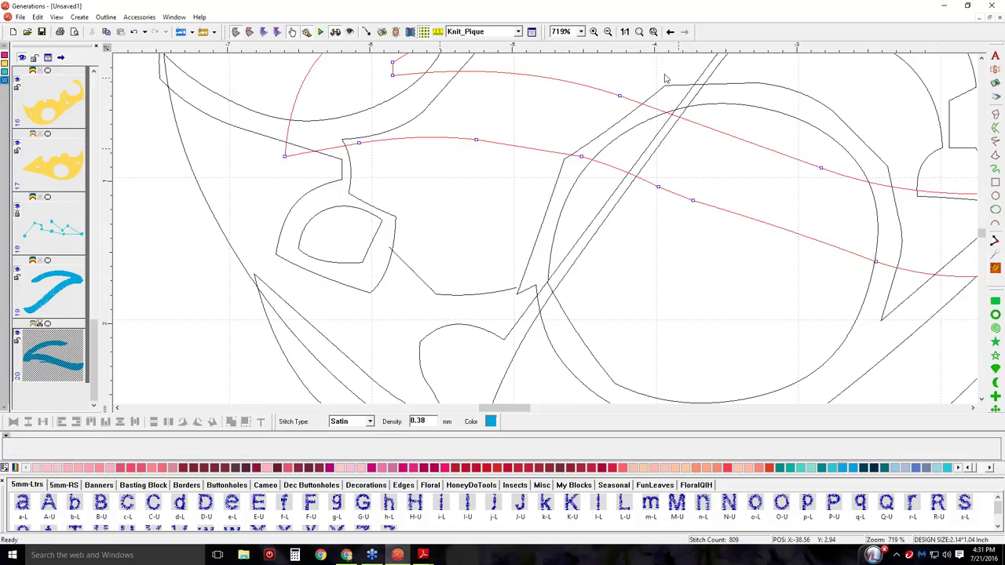
- Delete the extra node at the inner fork of the left strap and smooth the outline at the node above it
scroll(617, 65, up, 2)
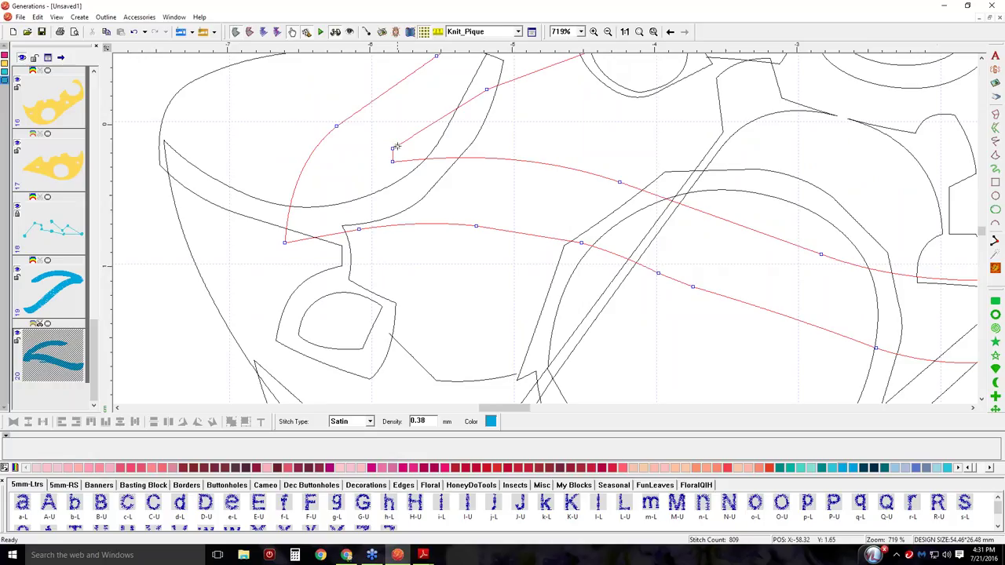
right_click(391, 149)
click(409, 154)
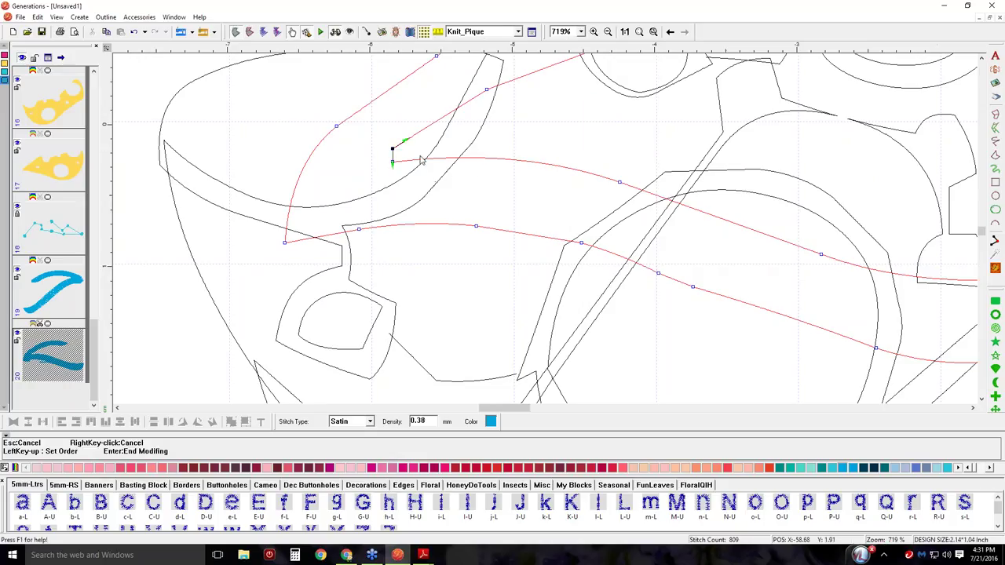
key(Escape)
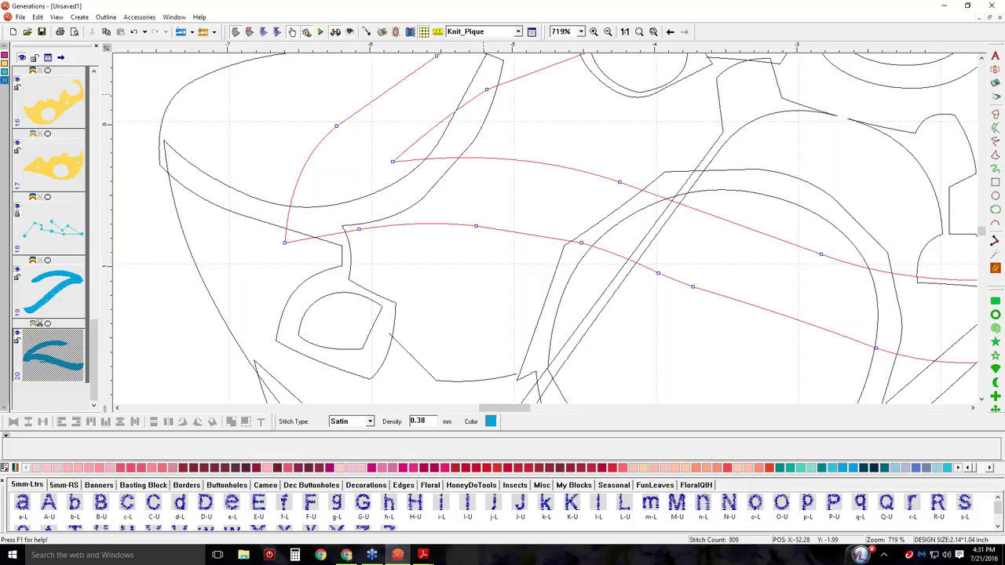
right_click(486, 91)
click(507, 112)
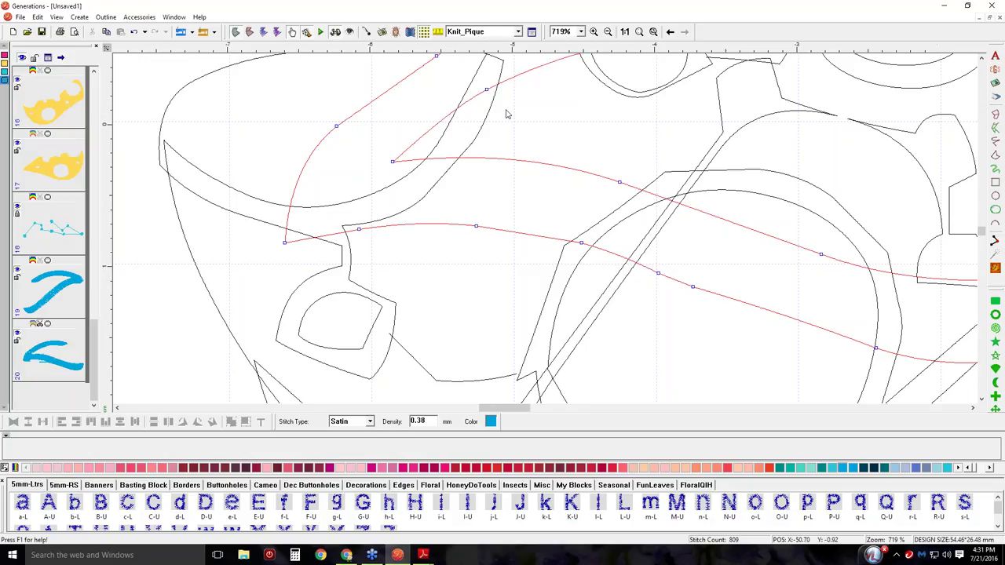
scroll(579, 130, up, 2)
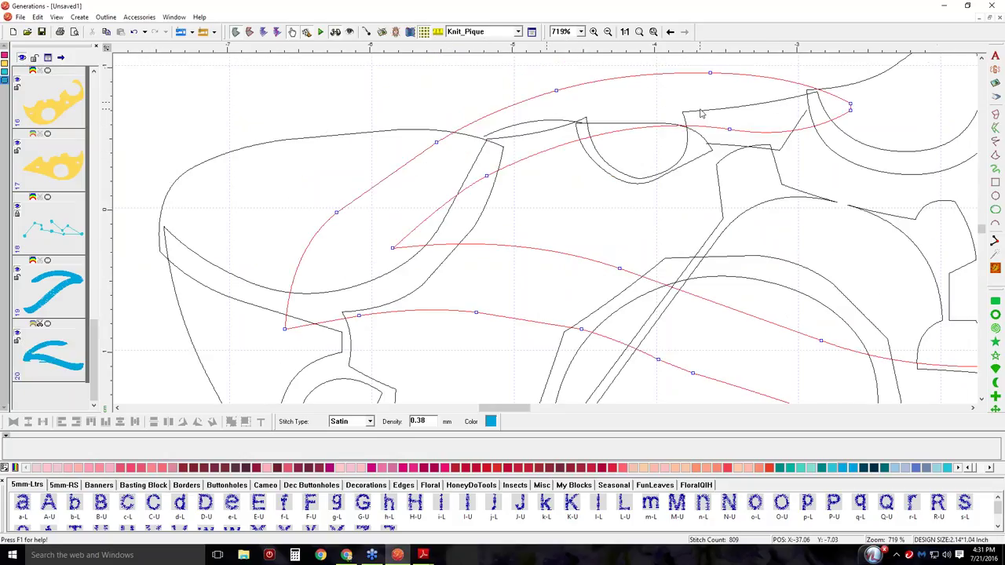
scroll(481, 161, down, 2)
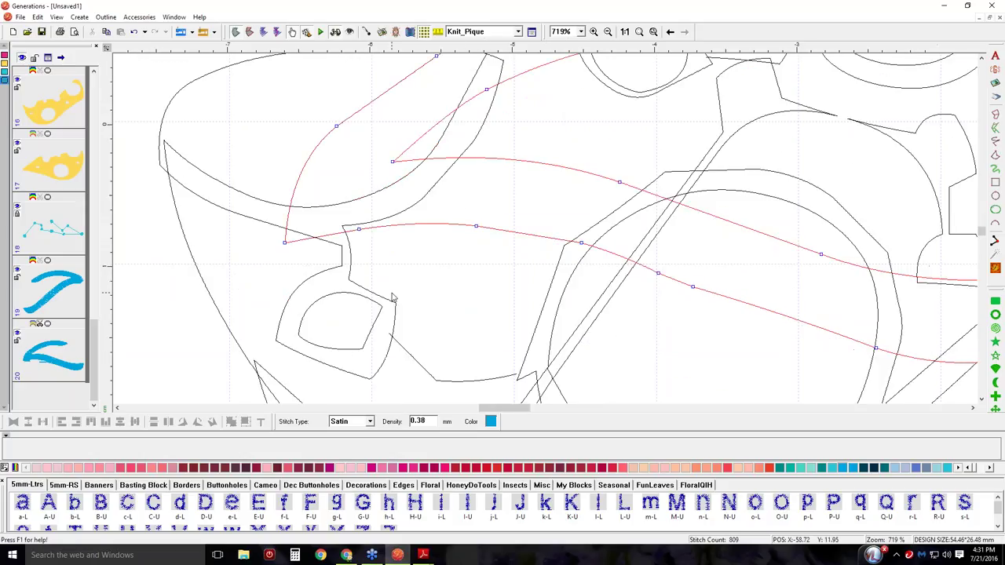
- Regenerate the left strap's stitches by switching its stitch type to Complex Fill and back to Satin
click(369, 422)
click(362, 444)
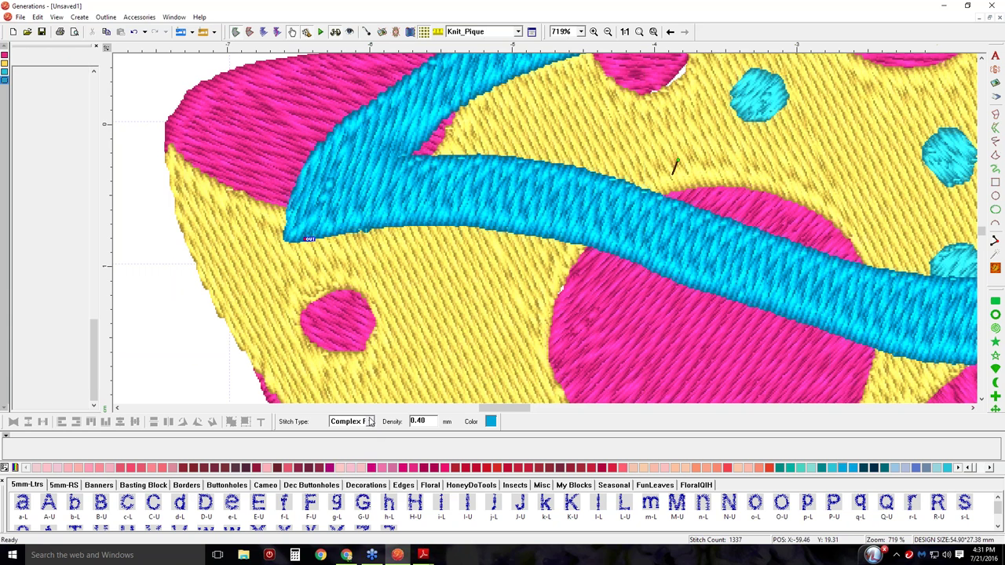
click(369, 422)
click(355, 451)
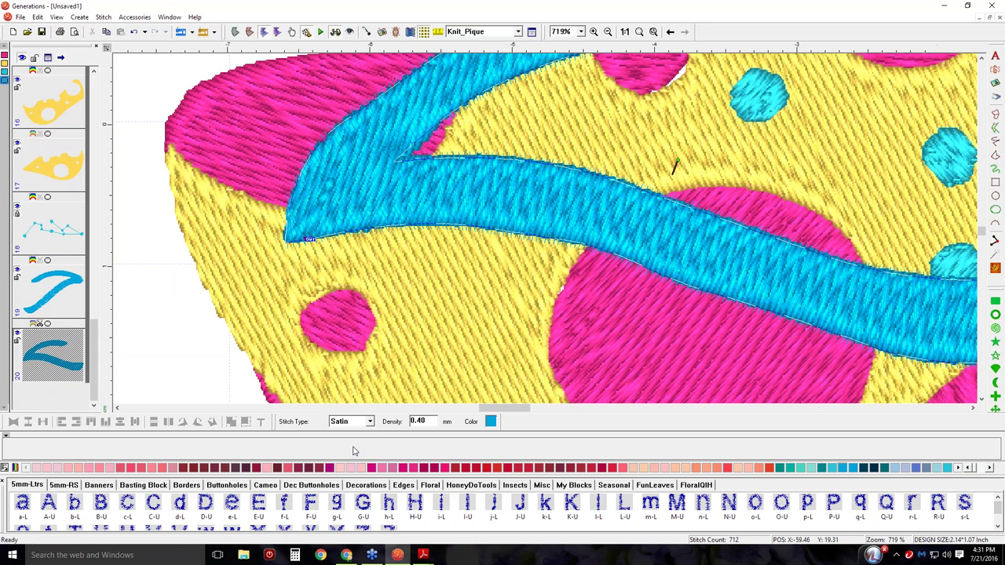
- Turn off Use Compensation in the left strap's stitch properties
click(625, 32)
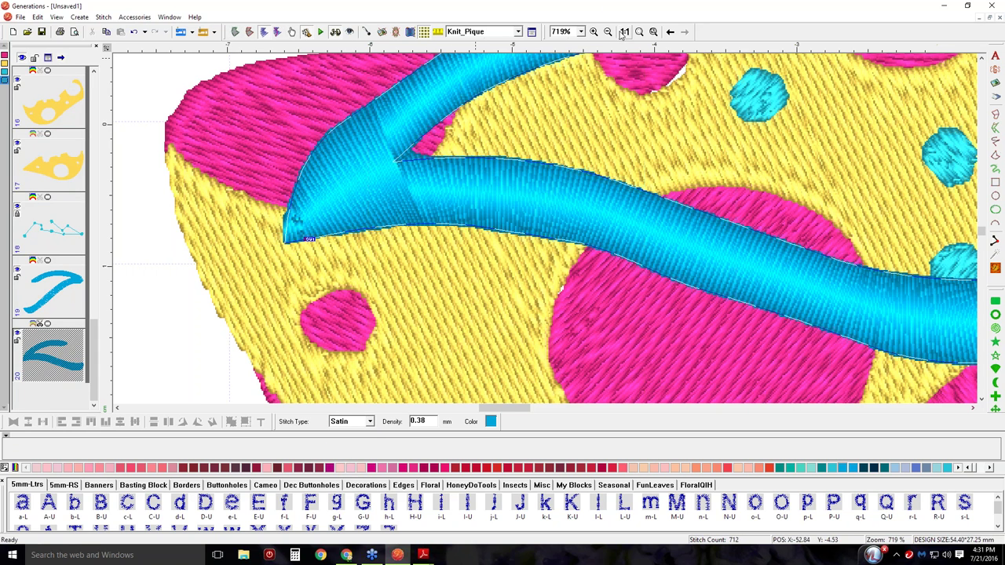
click(652, 32)
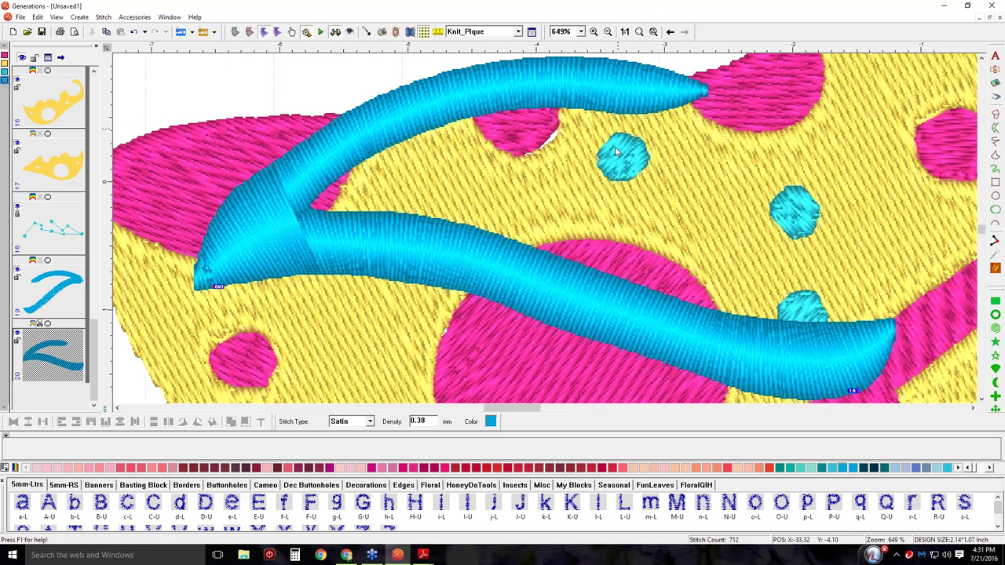
click(532, 32)
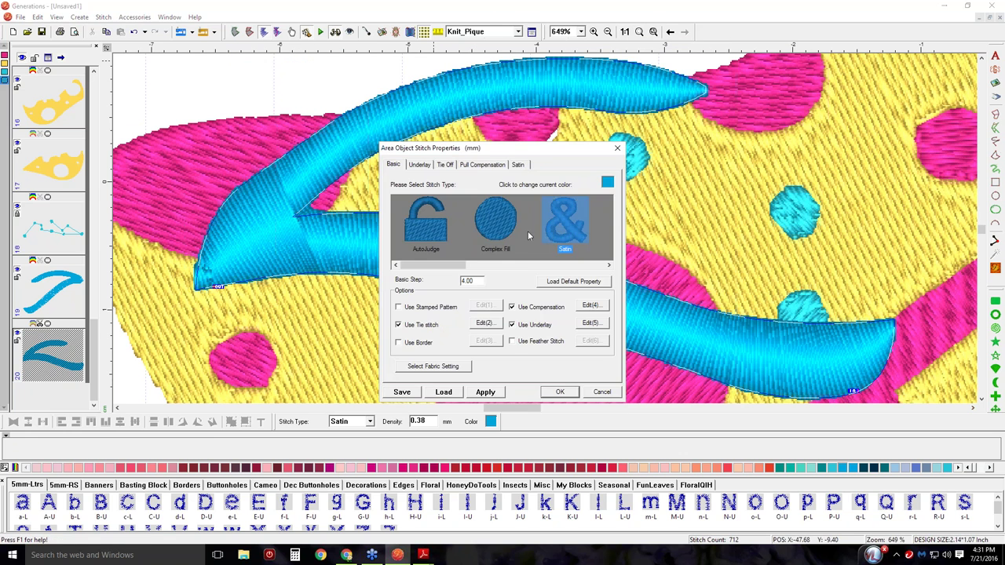
click(512, 307)
click(556, 392)
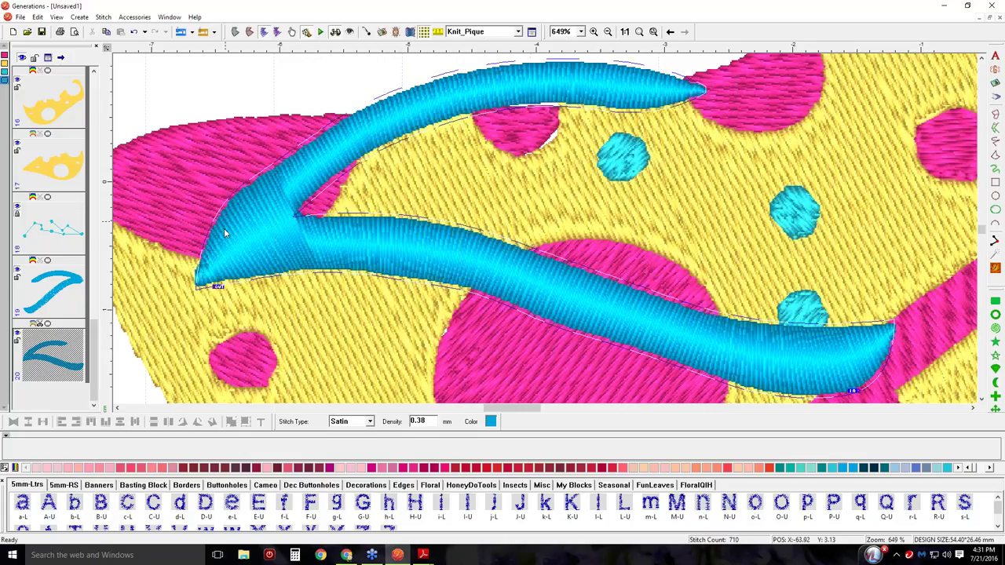
- Use Edit Corner on the left strap's fork to split it diagonally from the inner notch to the tip, and regenerate the stitches
click(251, 31)
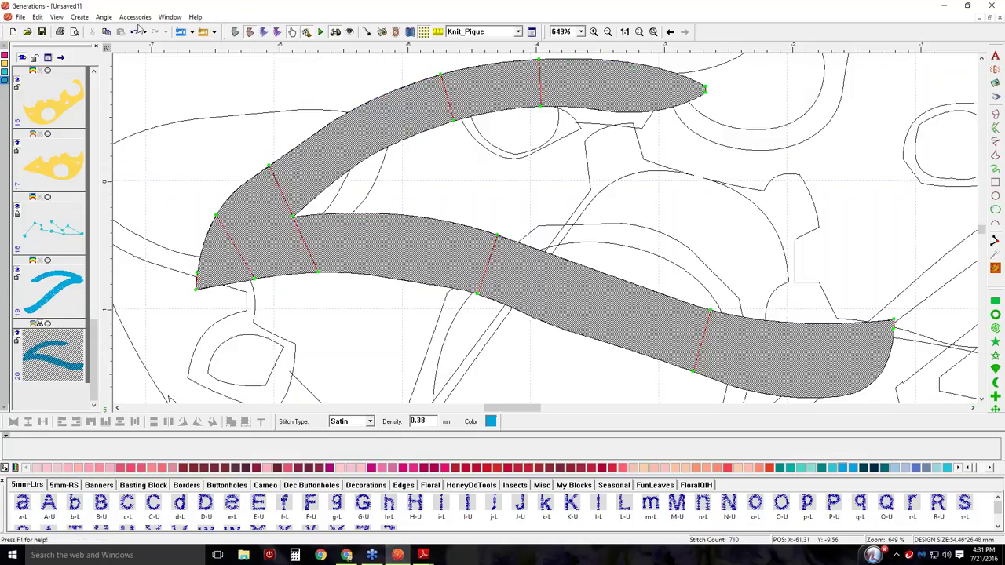
click(99, 18)
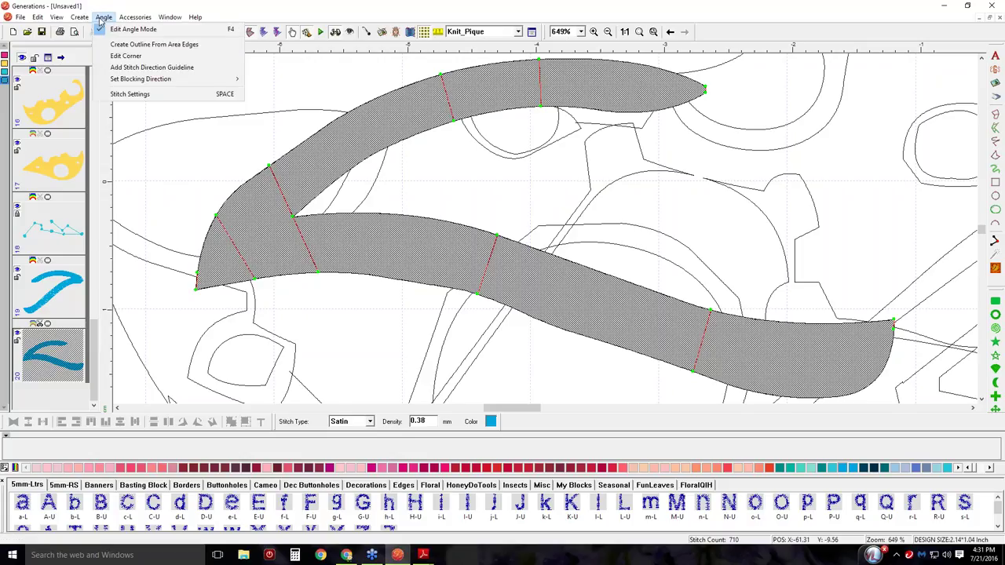
click(126, 56)
drag(141, 142, 377, 371)
click(518, 286)
click(511, 305)
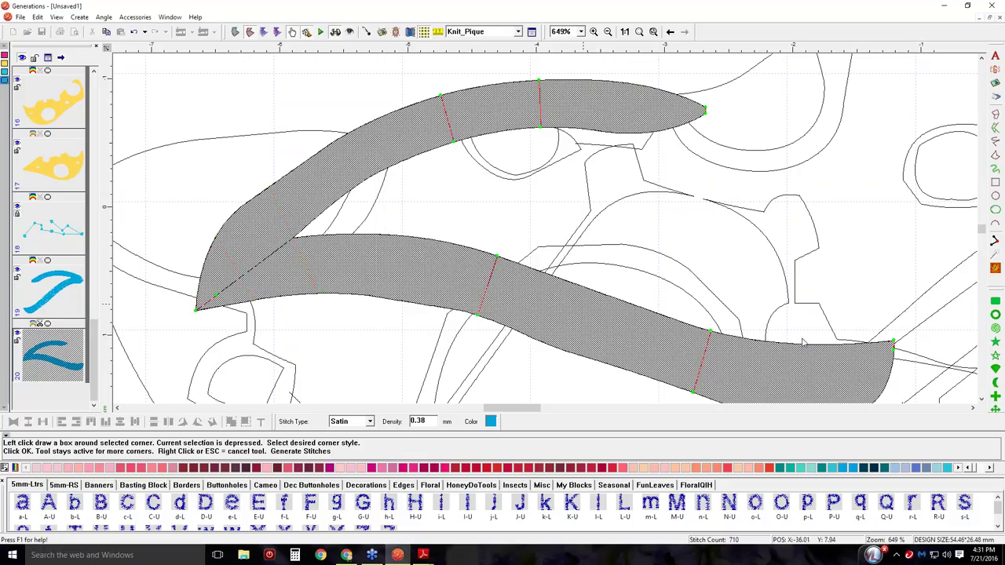
click(994, 268)
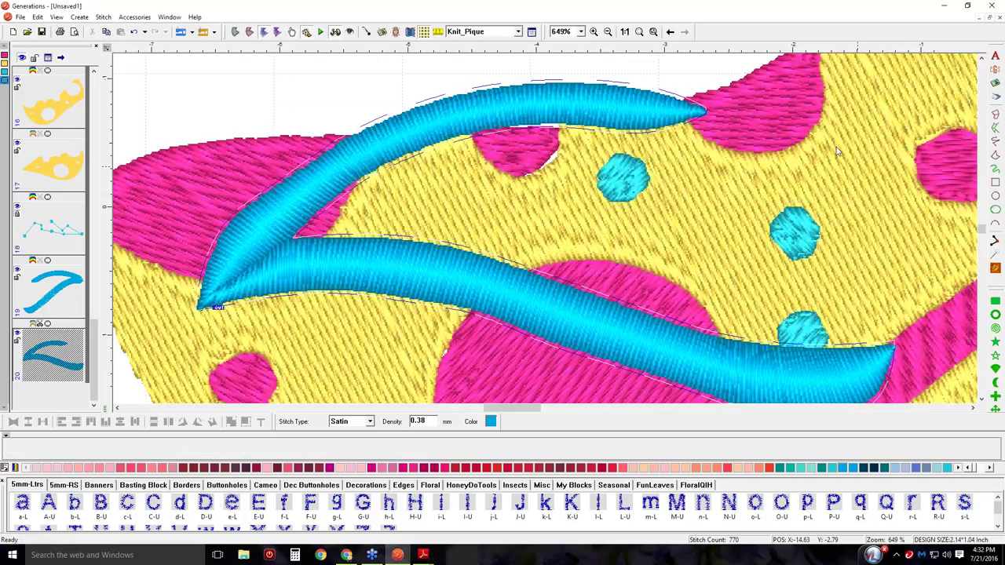
- Hide the yellow sections and show plain stitch lines to expose the large pink circle on the left flip-flop
click(625, 31)
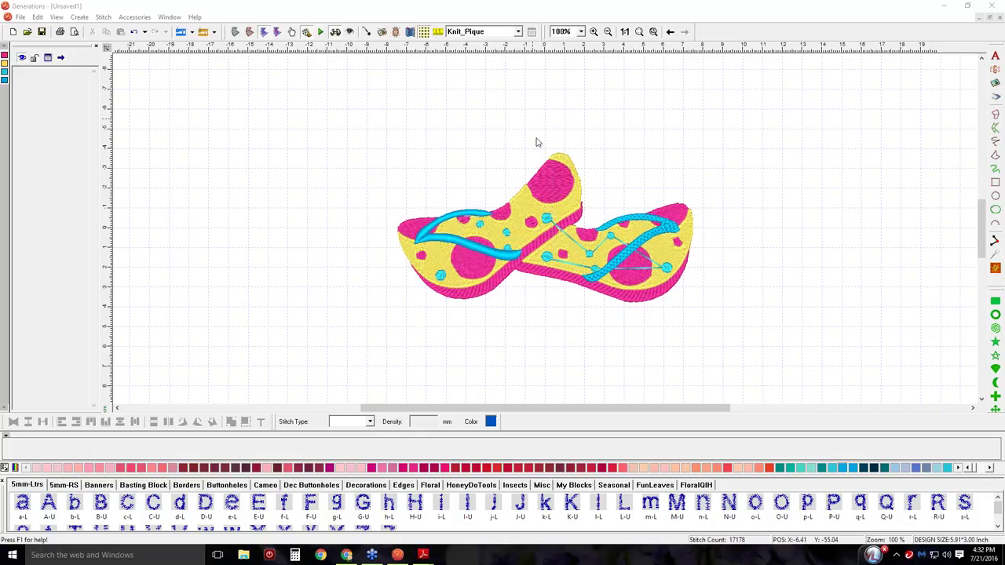
click(550, 180)
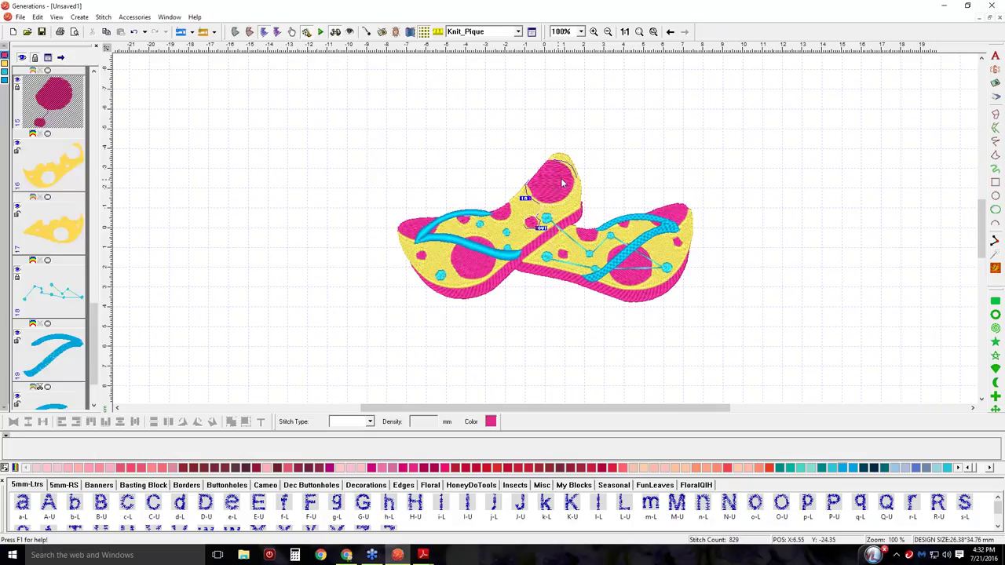
click(639, 32)
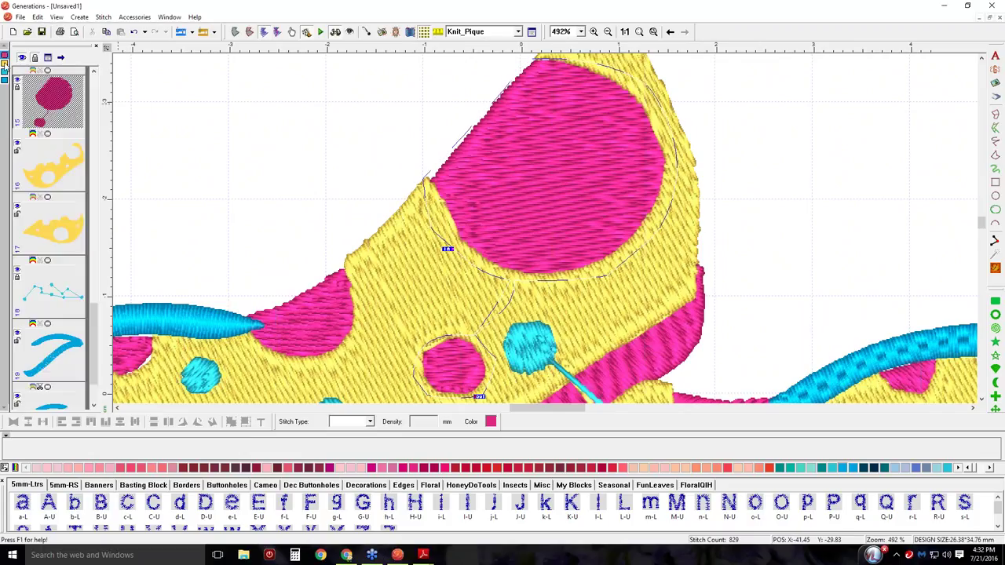
click(5, 63)
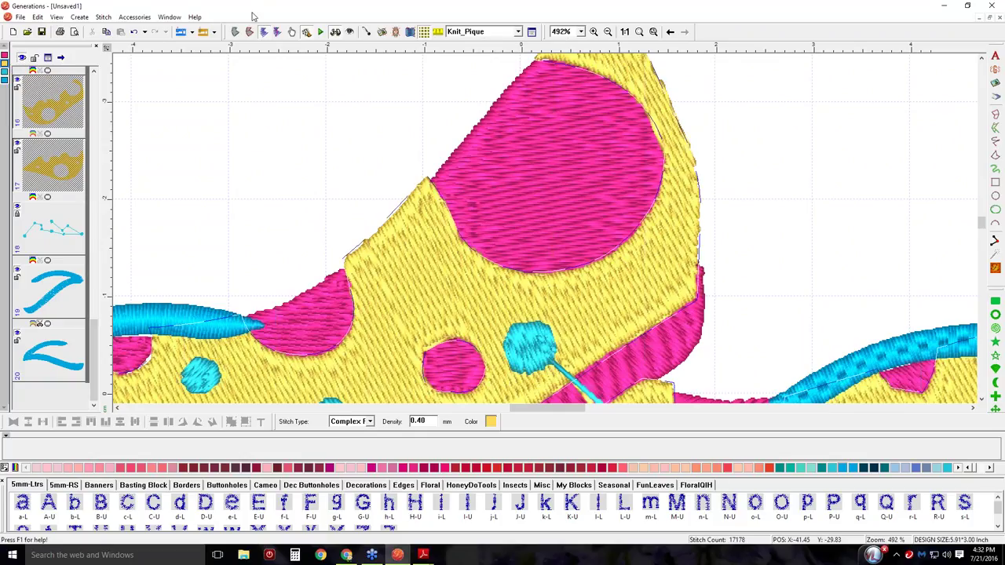
click(321, 32)
- Unlock the large pink circle with its linked small spot and set it to Complex Fill, undoing and redoing the change to compare
click(546, 175)
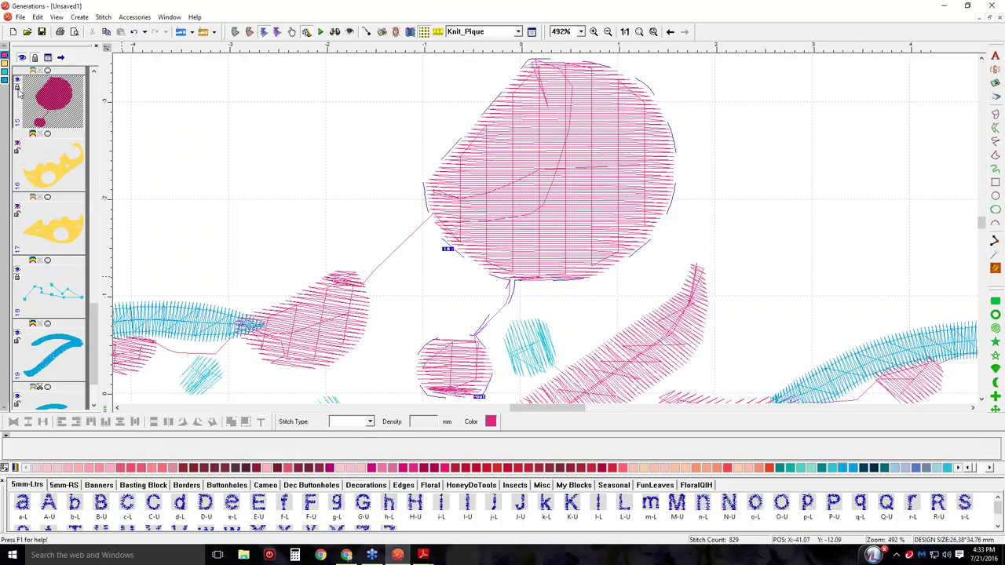
click(363, 422)
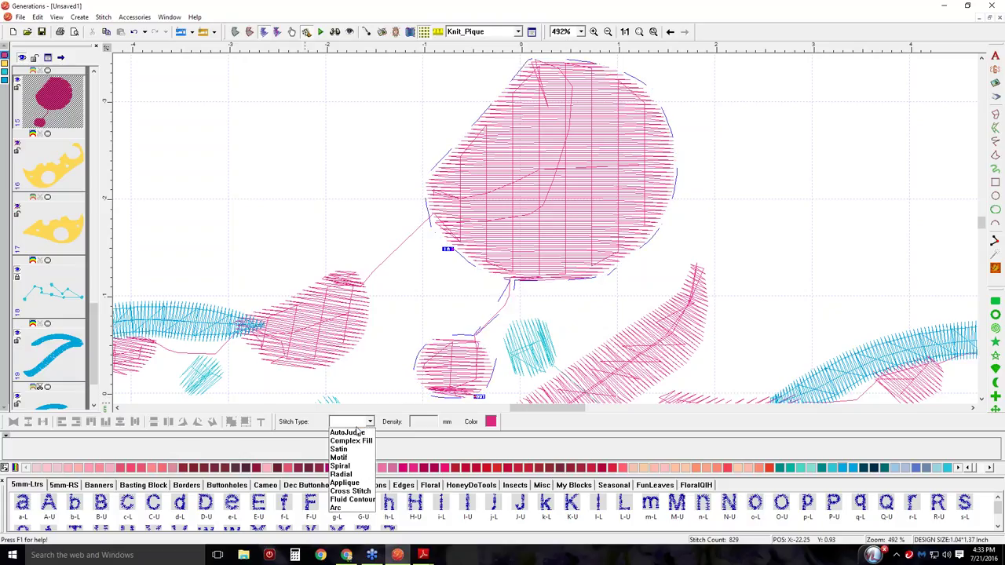
click(353, 441)
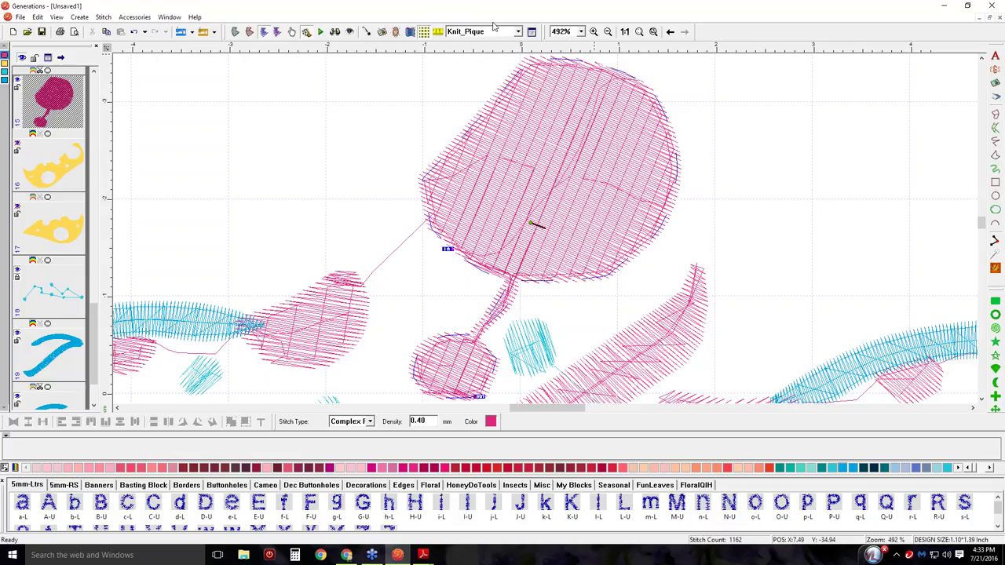
click(135, 32)
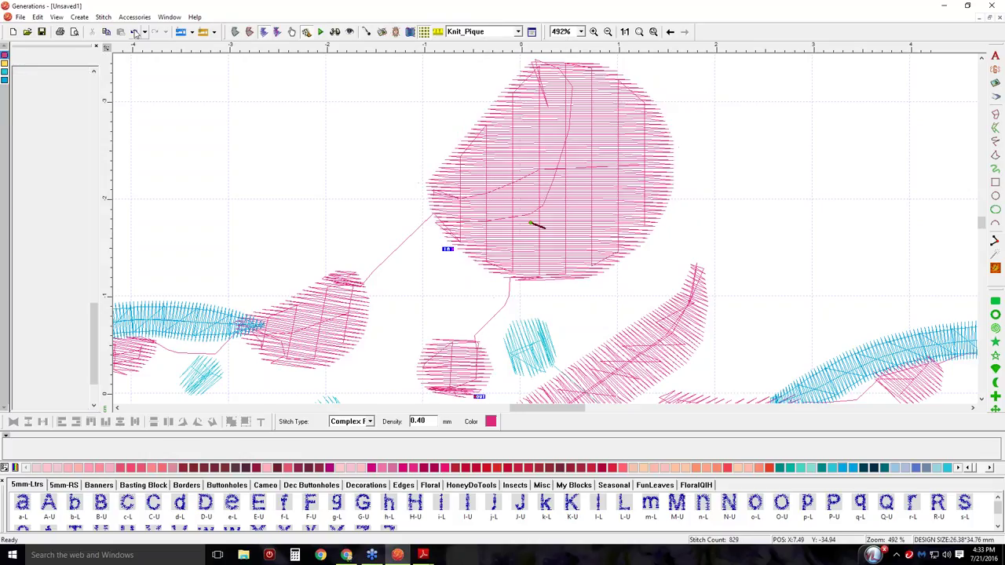
click(154, 31)
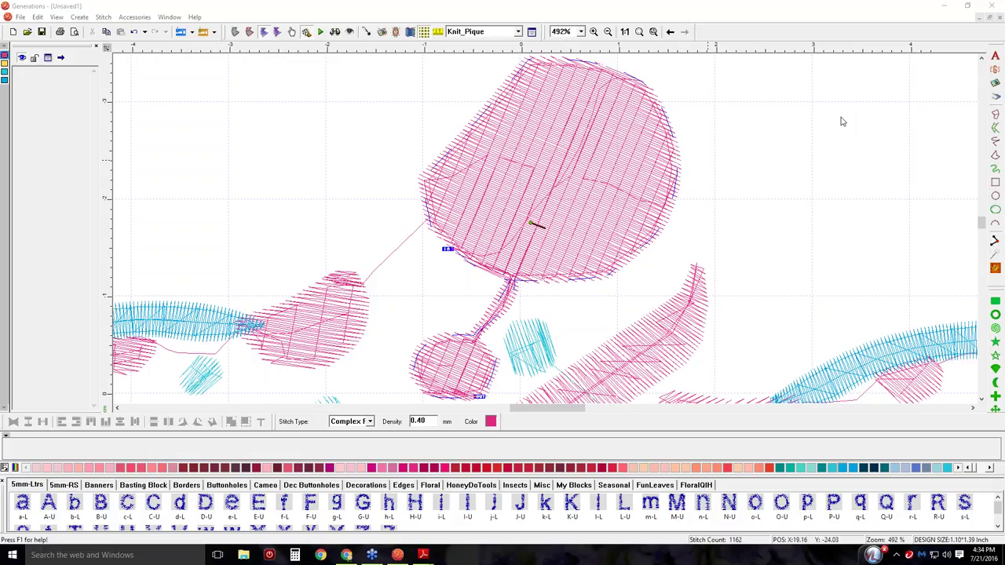
- Switch to the Generations website in Chrome and open the Generations Technique Webinars page
click(398, 555)
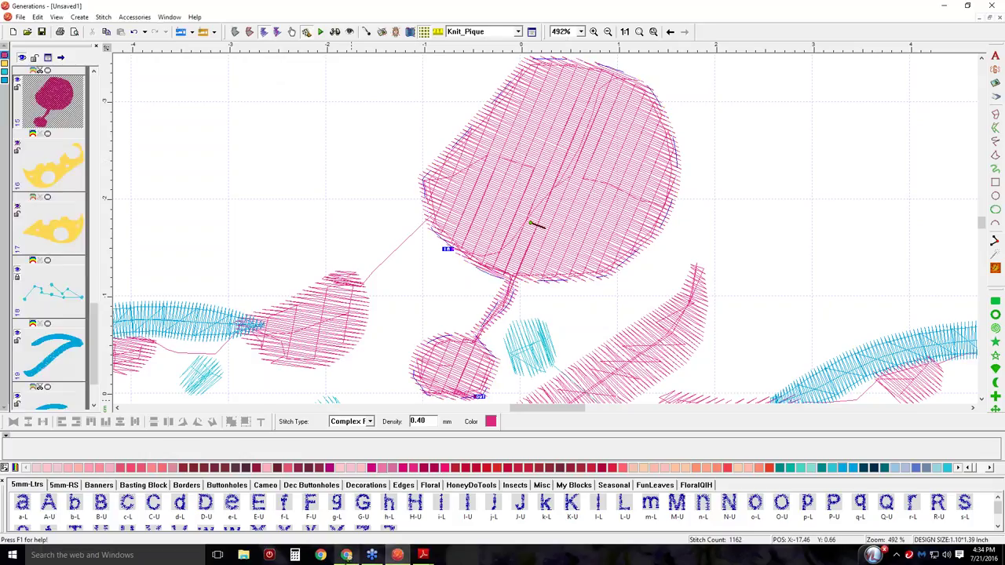
click(346, 555)
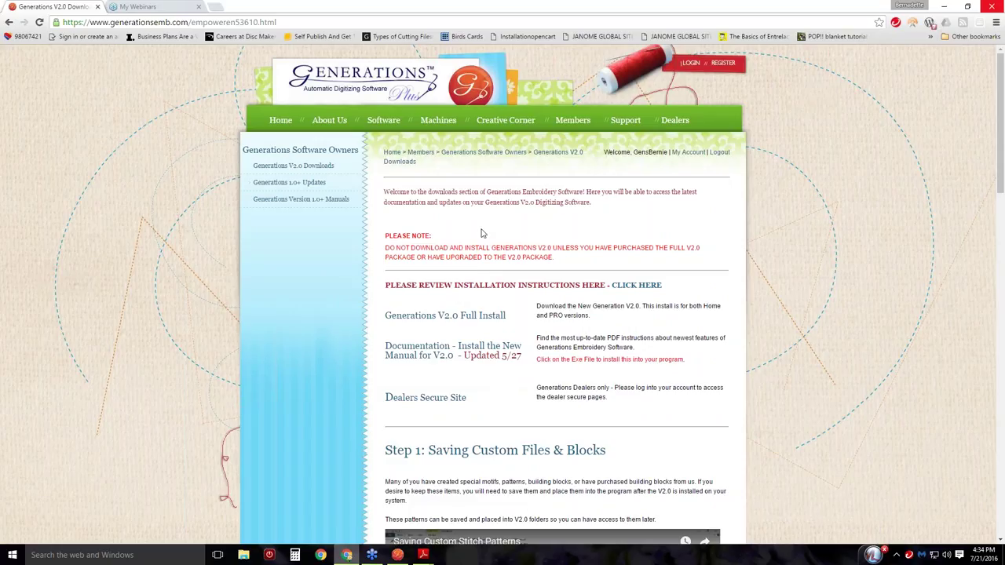
mouse_move(615, 121)
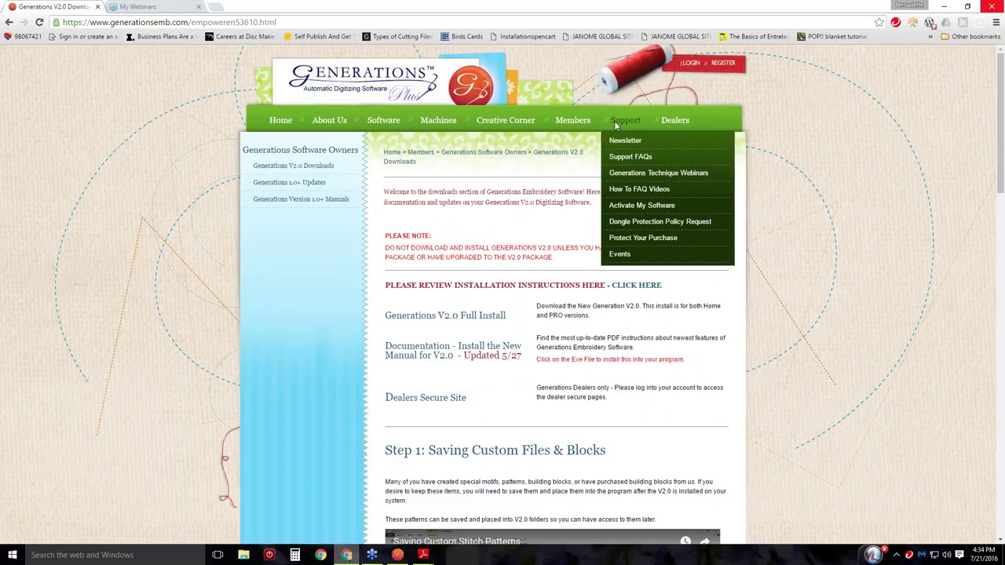
click(636, 179)
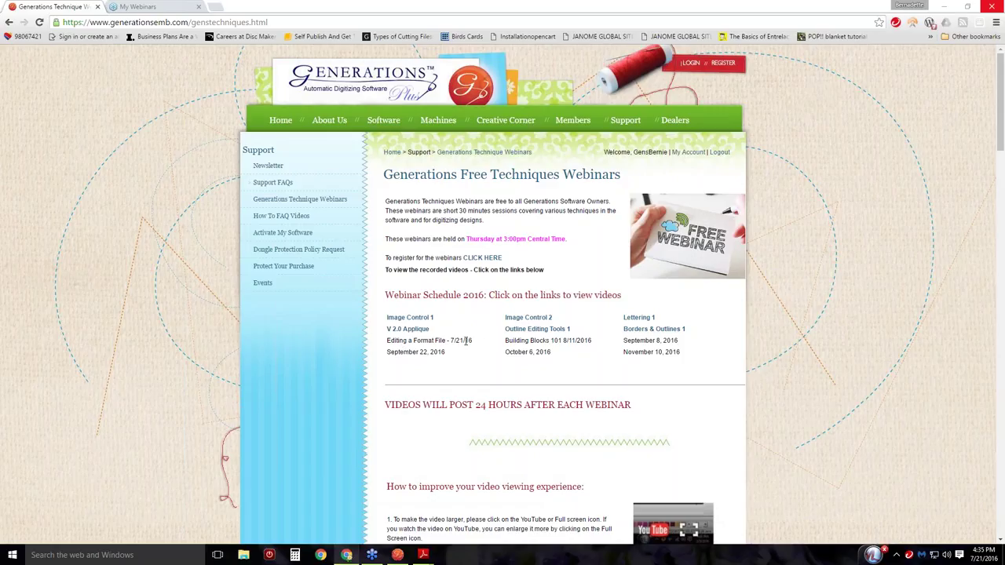
- Examine the 2016 webinar schedule, highlighting the Editing a Format File and Building Blocks 101 entries and reopening the webinars page
drag(469, 340, 391, 341)
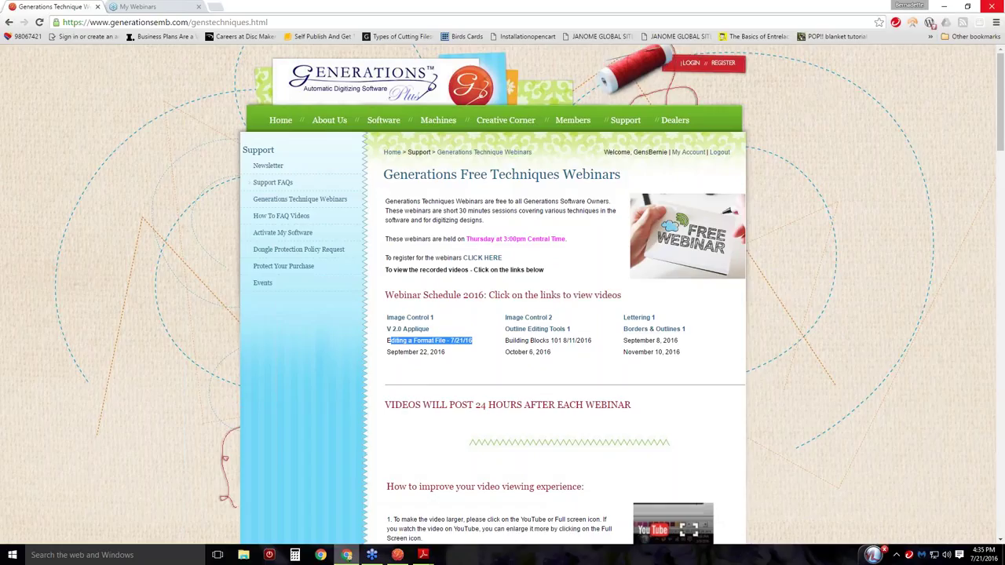
drag(506, 340, 605, 338)
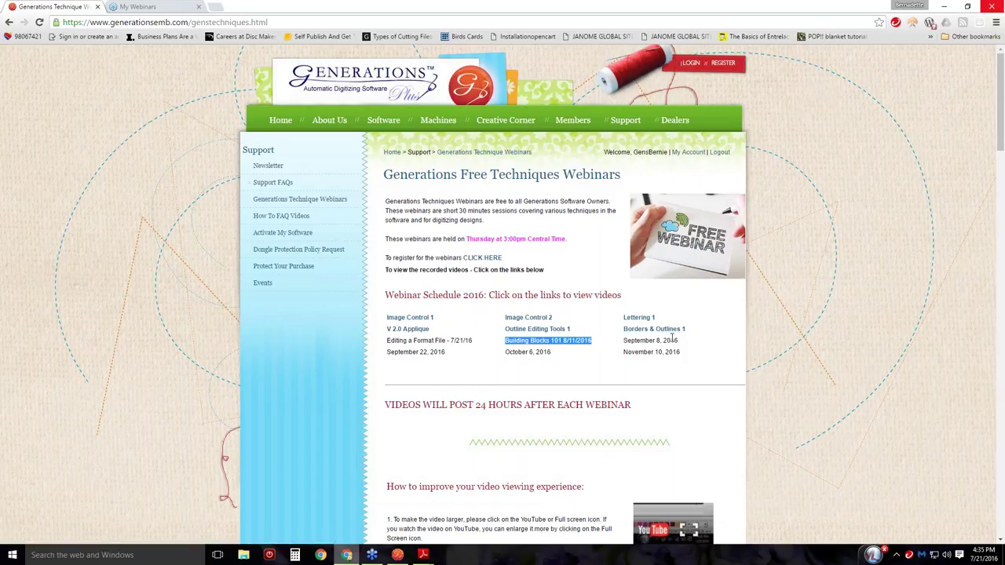
click(564, 338)
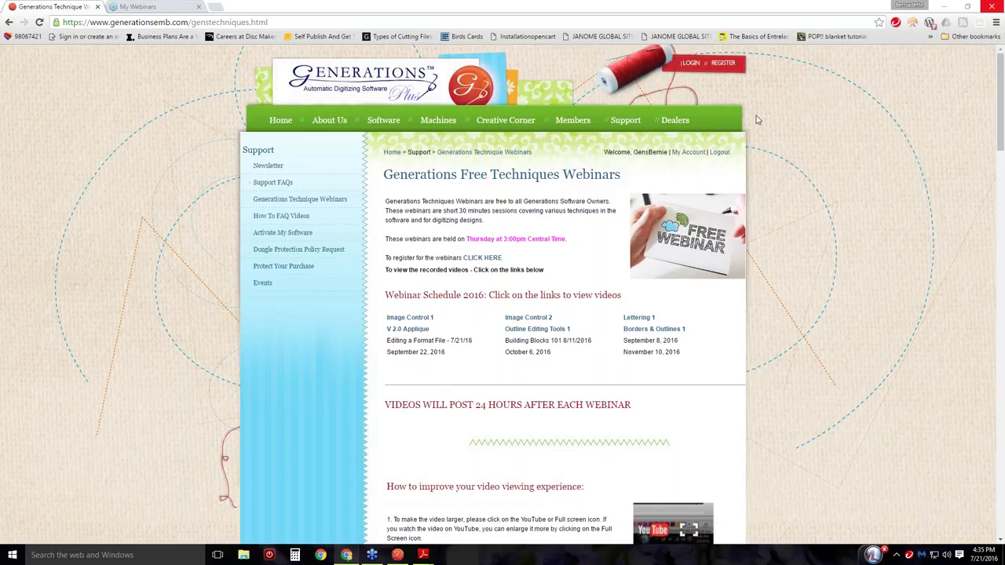
mouse_move(617, 122)
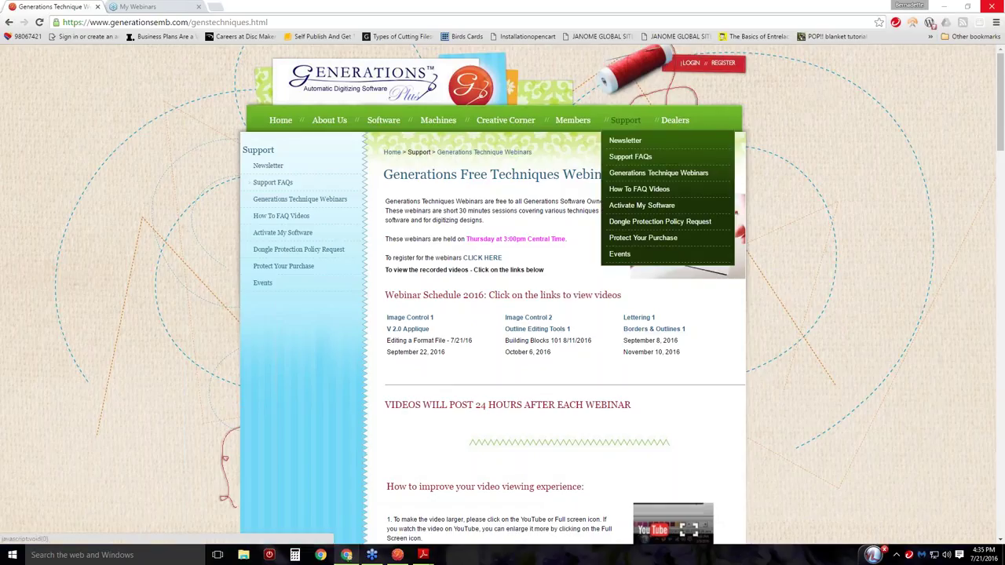
click(634, 173)
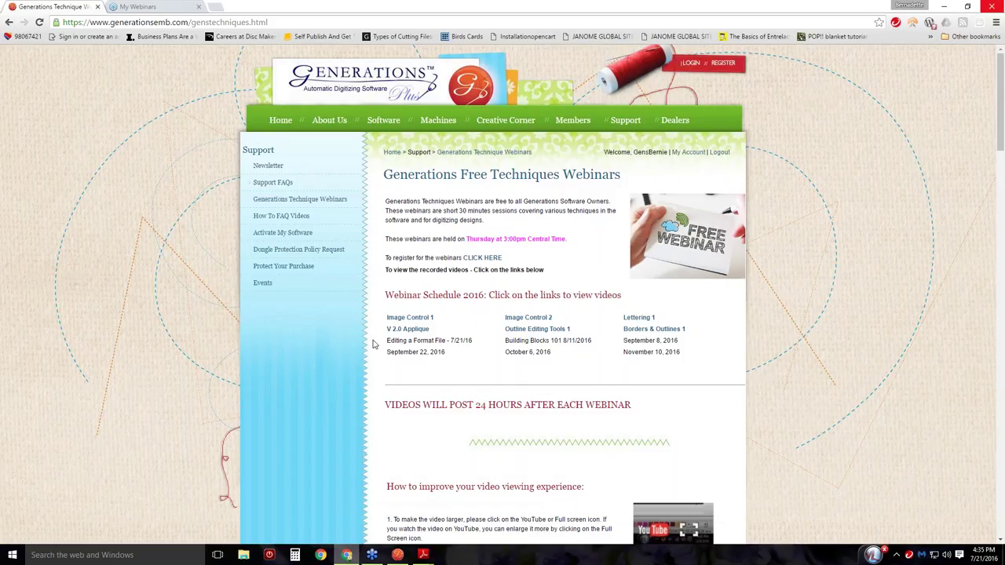
drag(386, 340, 479, 342)
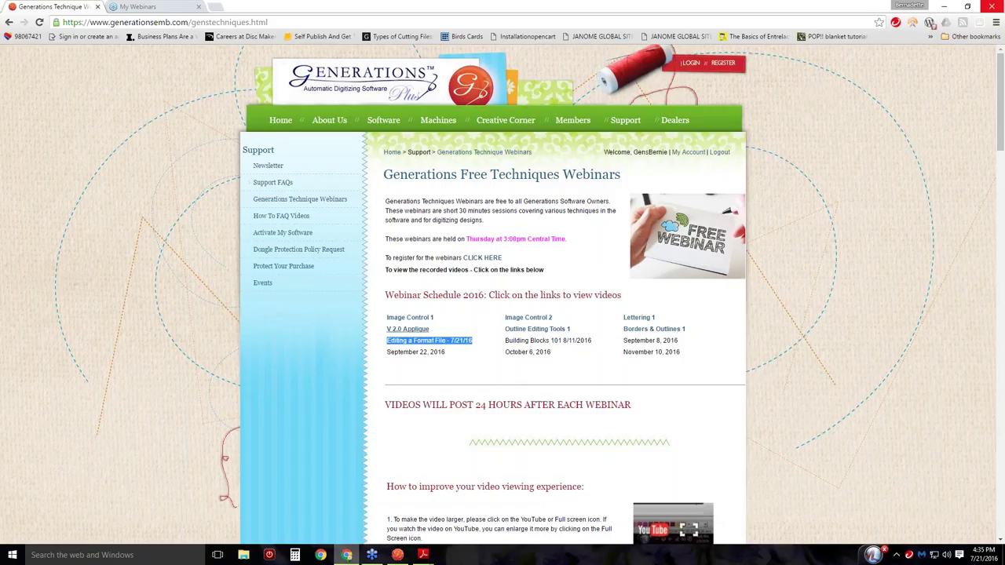
- Open the V 2.0 Applique webinar recording, start playing it and set its playback quality to 1080p
click(406, 330)
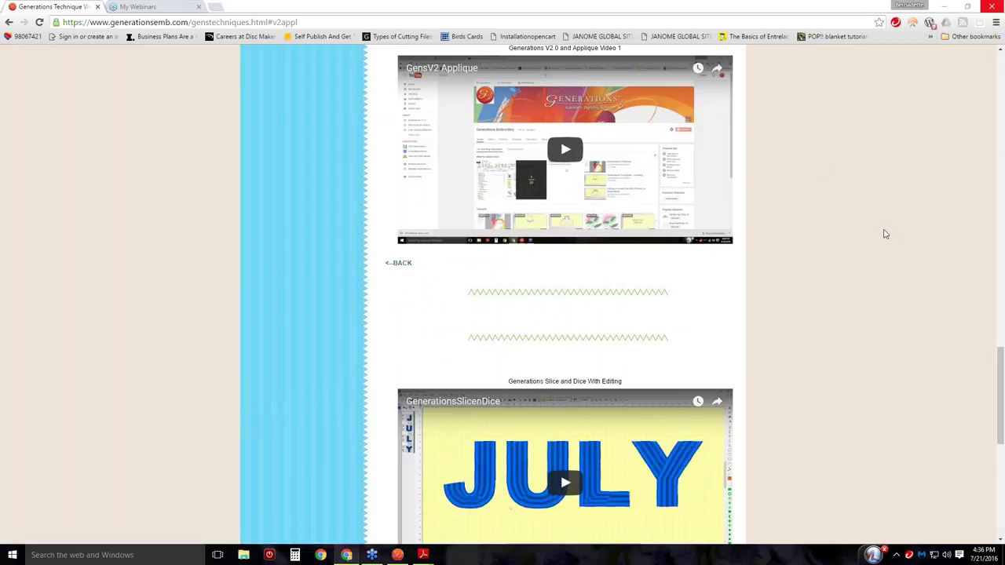
click(567, 152)
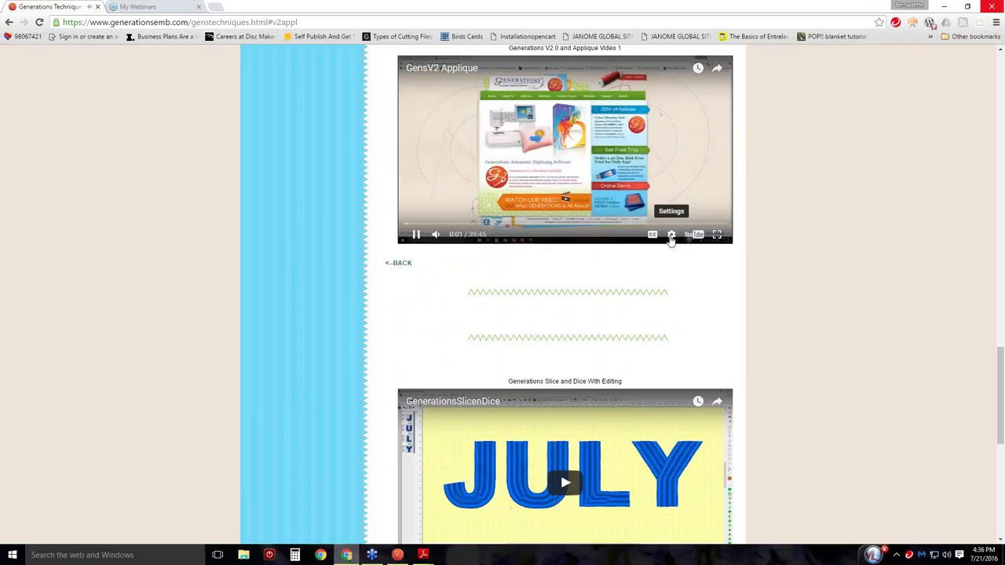
click(671, 235)
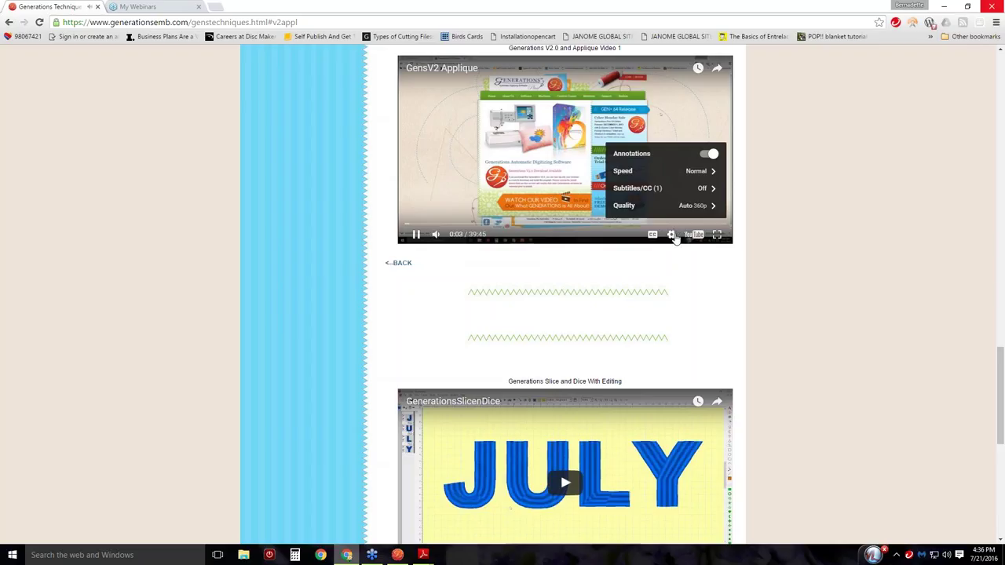
mouse_move(443, 238)
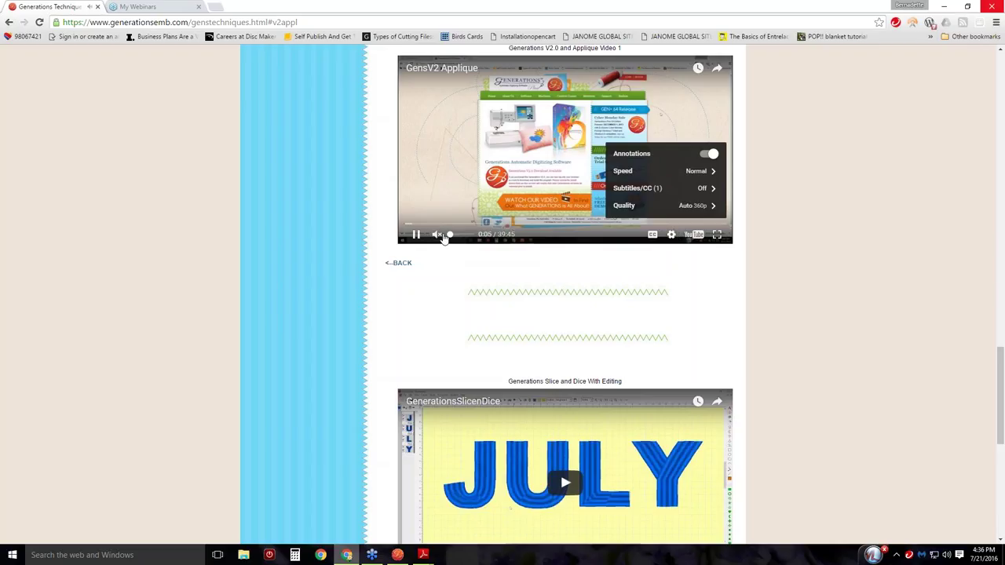
click(696, 205)
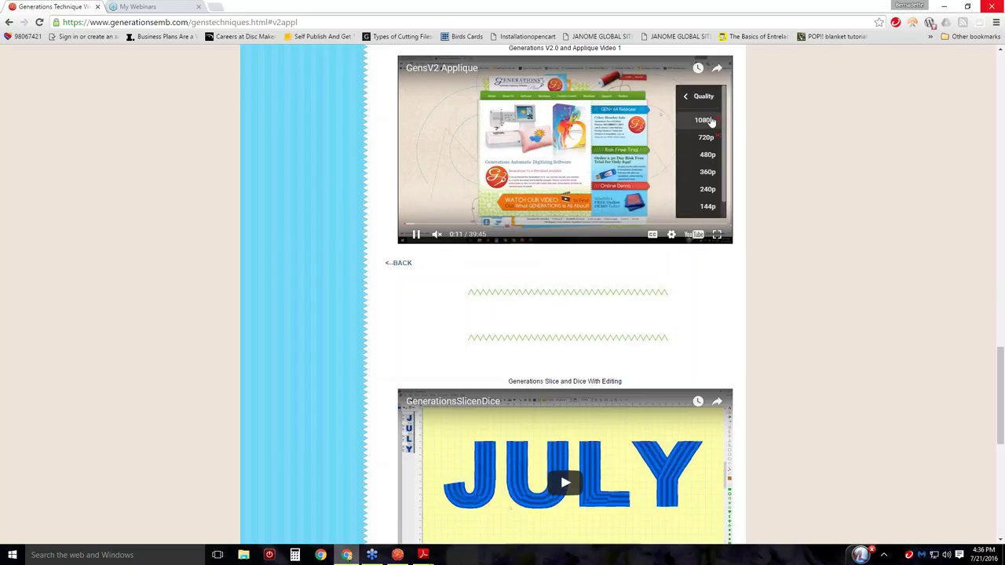
click(709, 121)
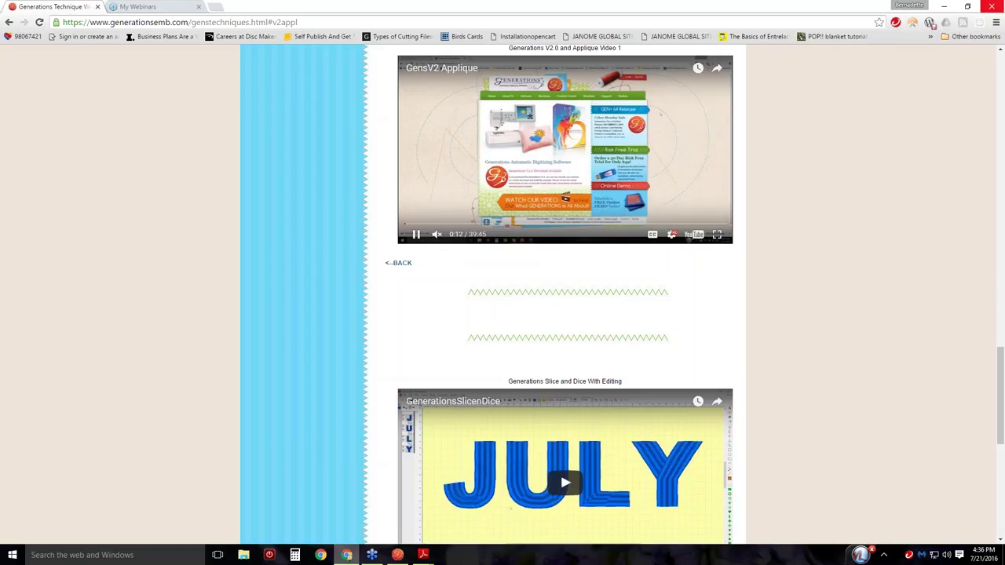
- View the GensV2 Applique video in full screen, return to the page and reopen the video's playback settings
click(718, 236)
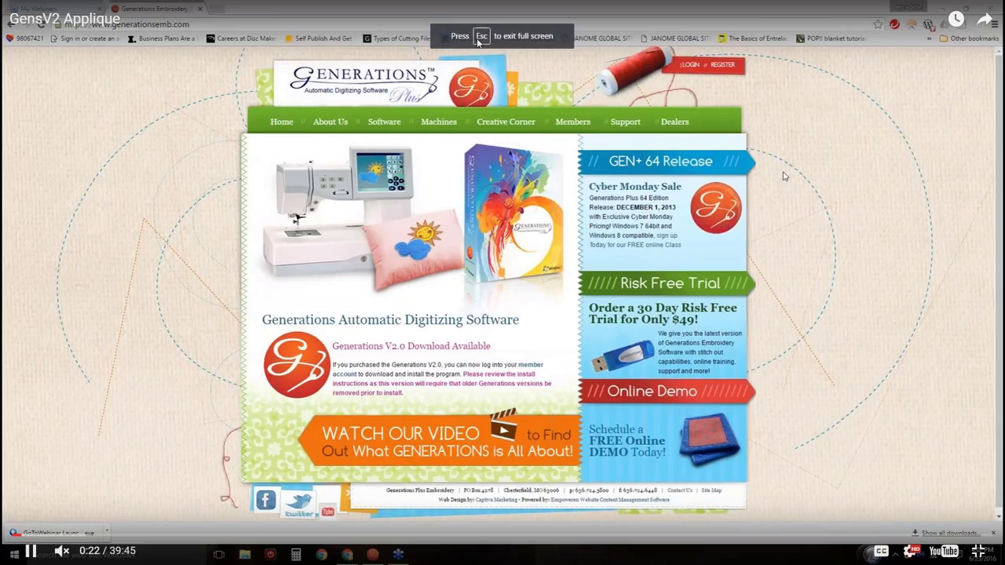
key(Escape)
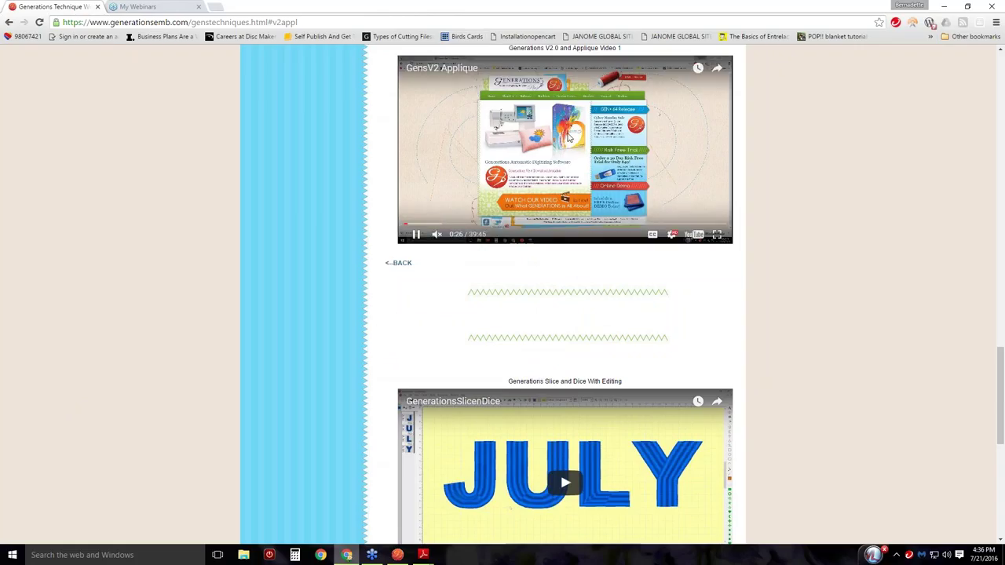
click(672, 234)
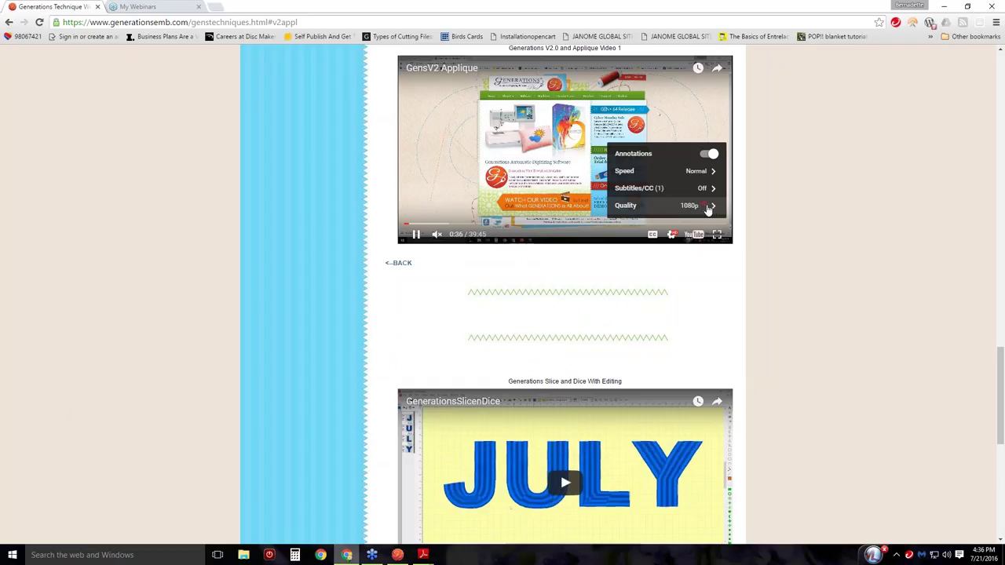
- Review the 2016 webinar schedule on the page and go back to the Generations V2.0 and Applique video
scroll(711, 192, up, 7)
scroll(717, 122, up, 10)
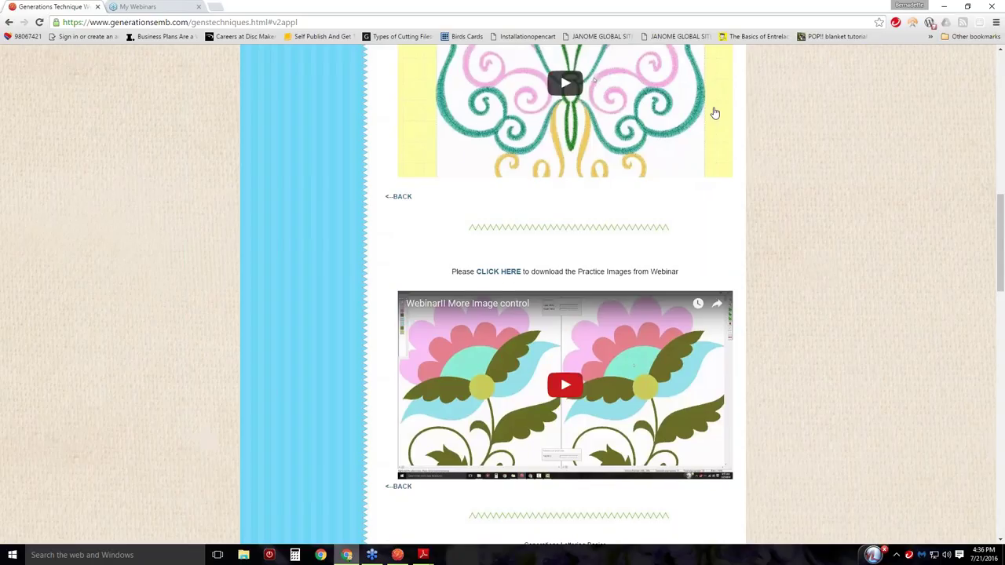
mouse_move(621, 122)
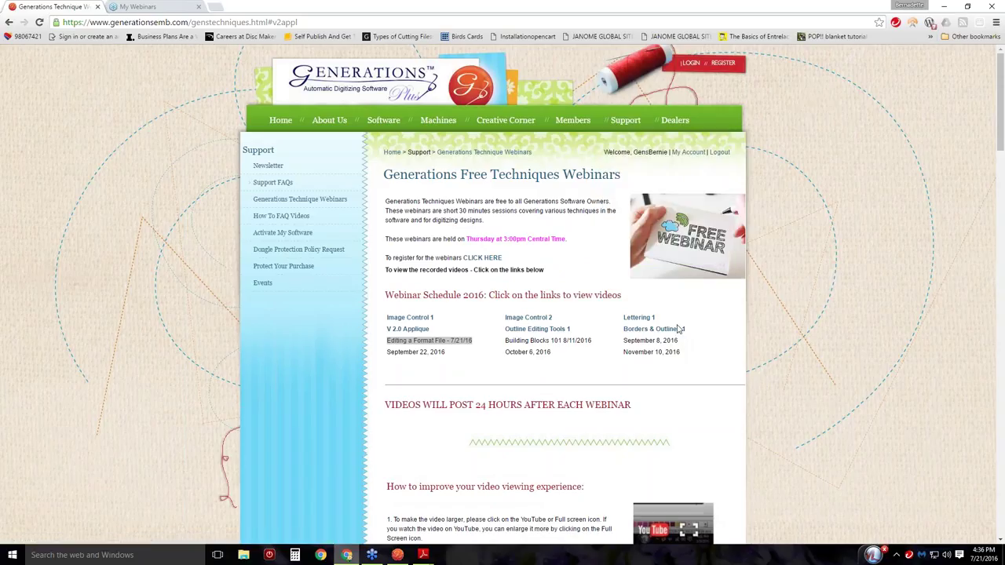
scroll(680, 331, down, 15)
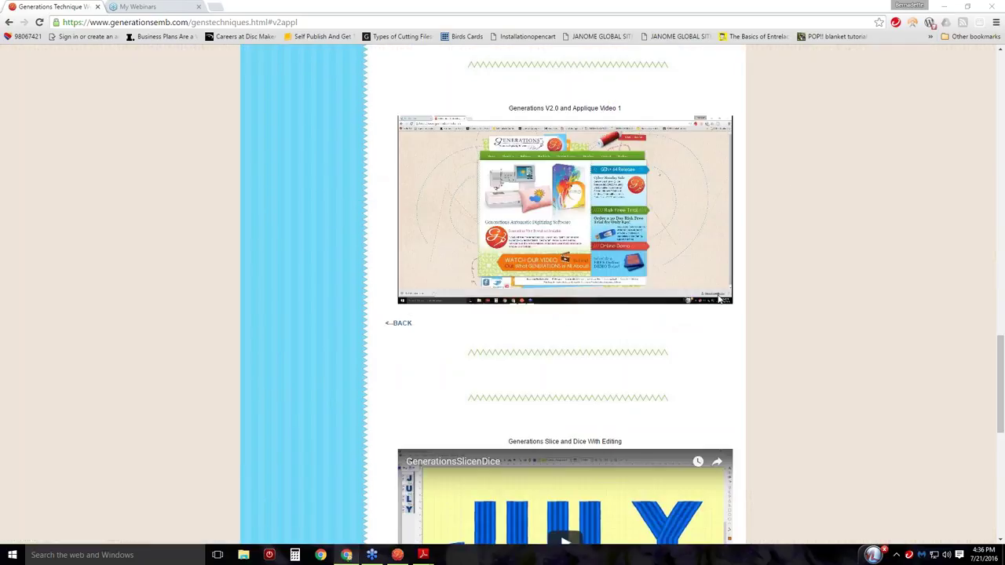